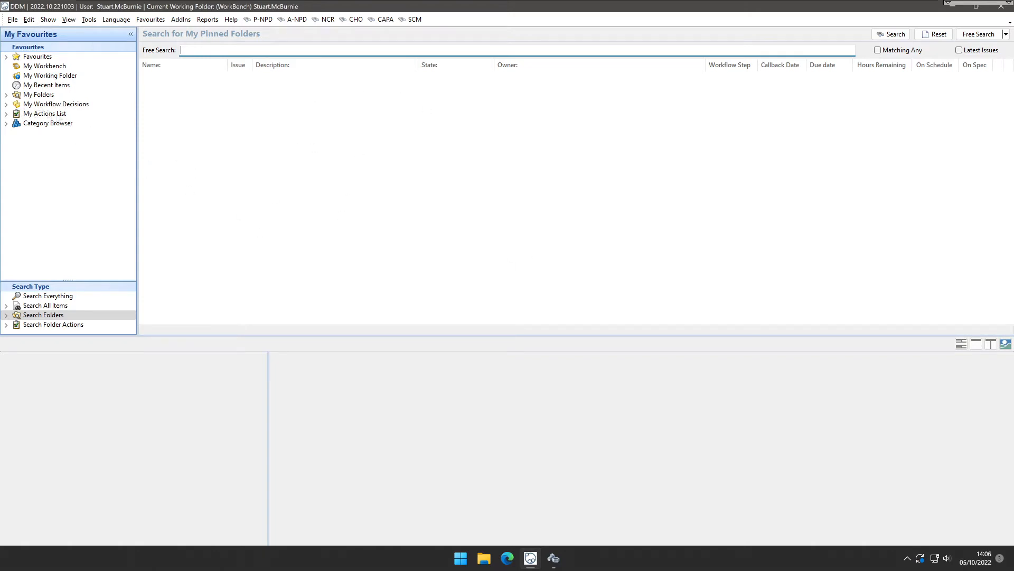
{"action": "left_click", "coordinate": [6, 95]}
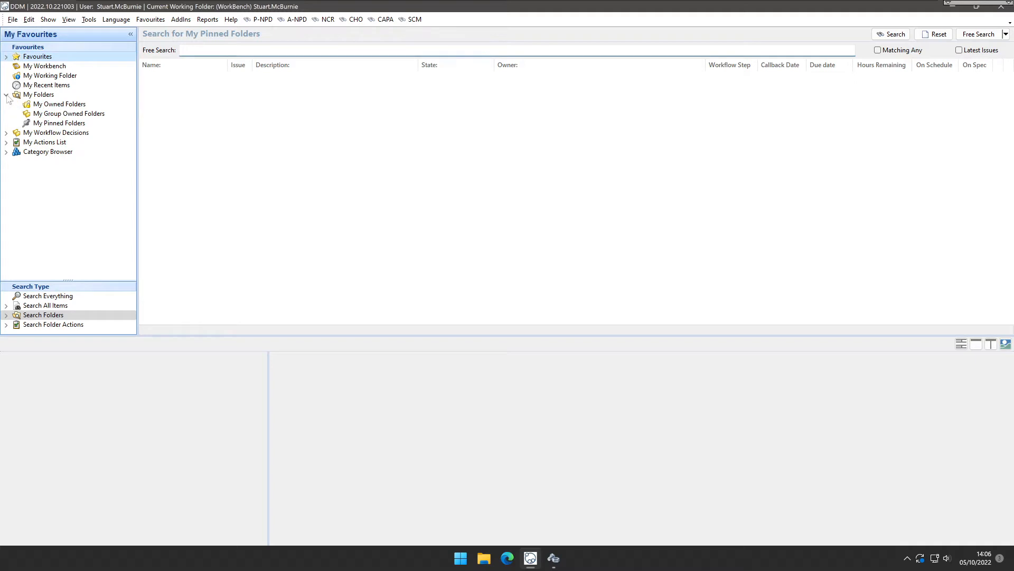
{"action": "left_click", "coordinate": [47, 123]}
{"action": "left_click", "coordinate": [307, 80]}
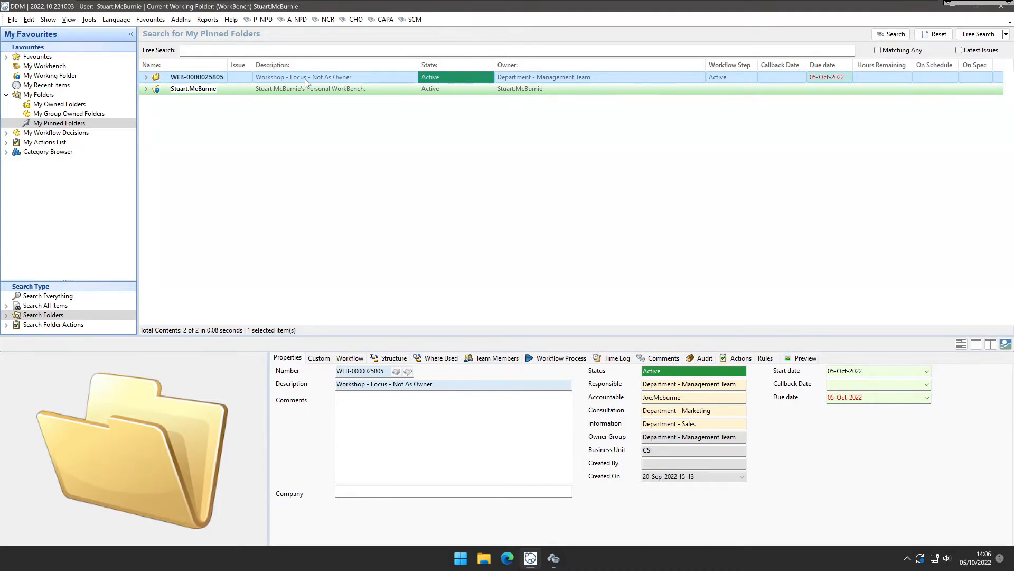
{"action": "double_click", "coordinate": [305, 78]}
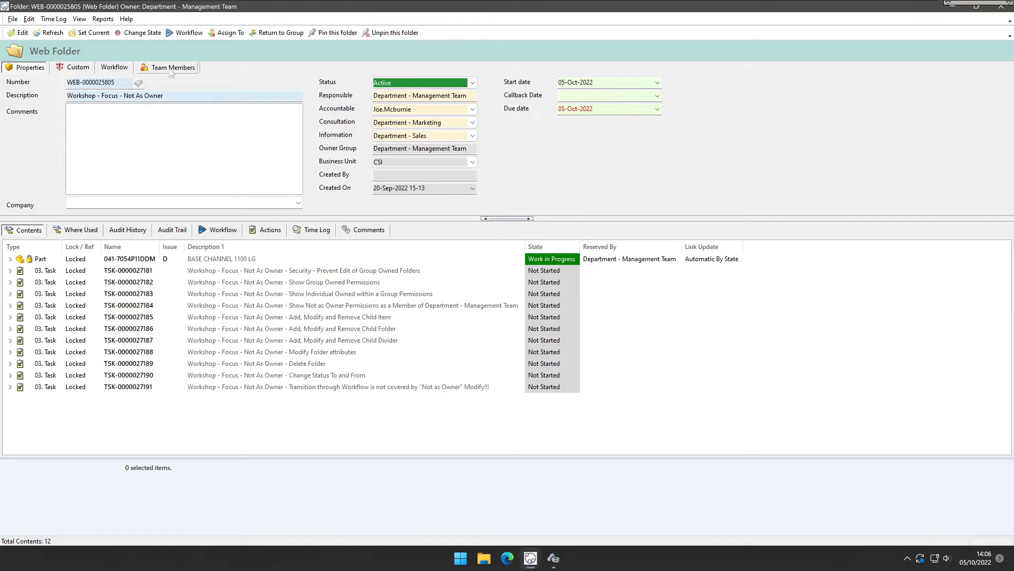
{"action": "left_click", "coordinate": [171, 68]}
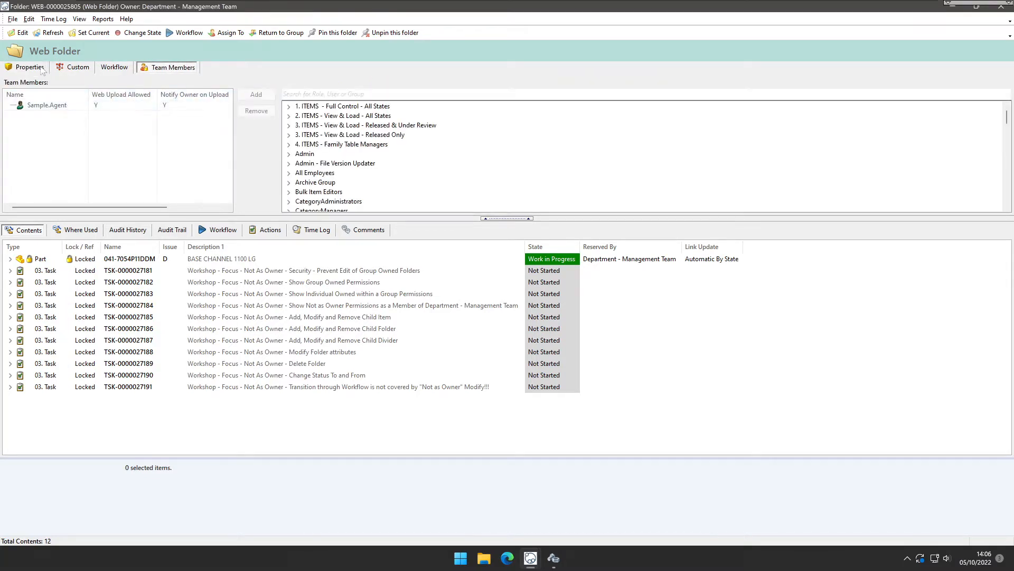
{"action": "left_click", "coordinate": [41, 69]}
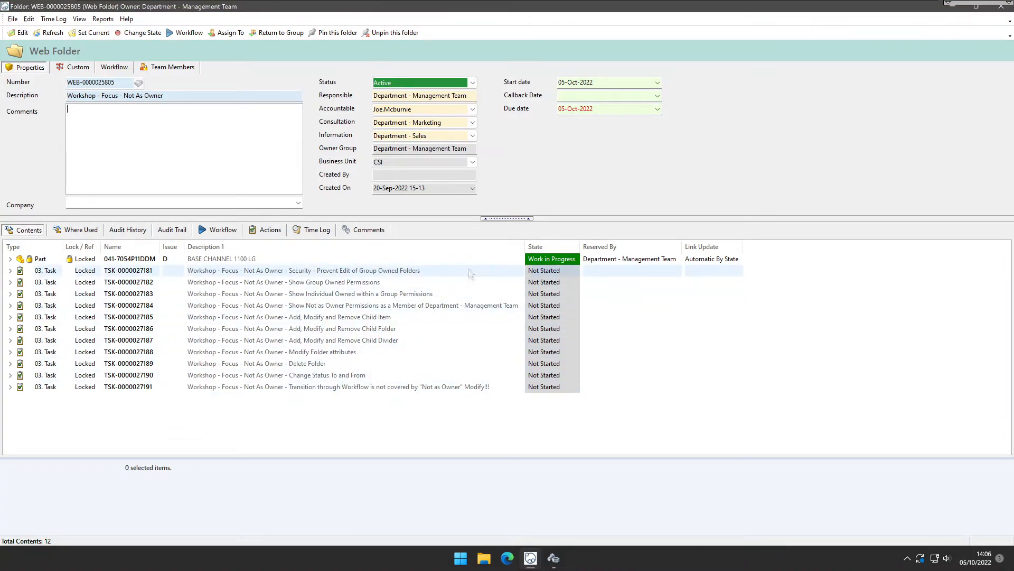
Review each task listed in the folder's contents.
{"action": "left_click", "coordinate": [470, 273]}
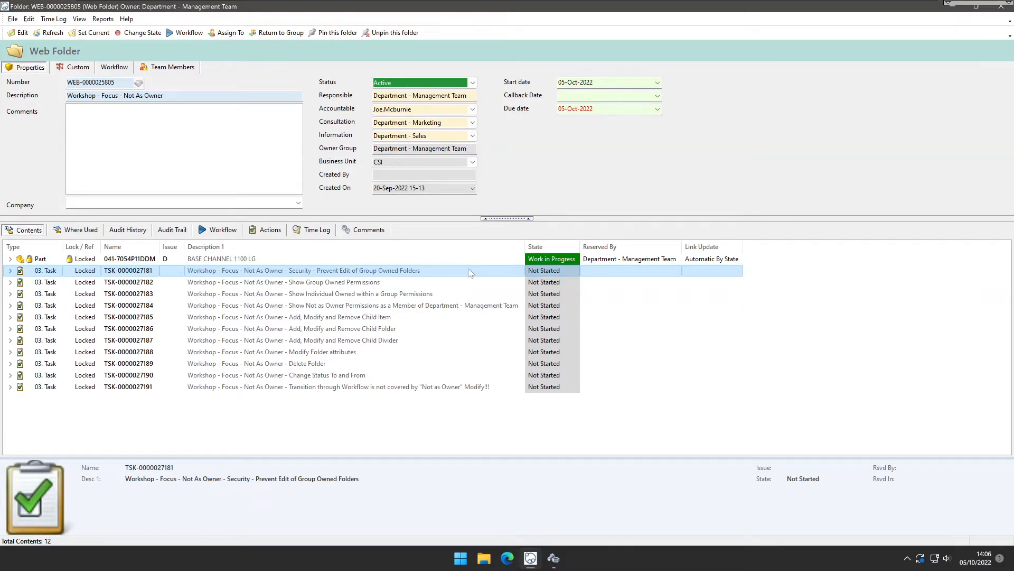
{"action": "left_click", "coordinate": [473, 284]}
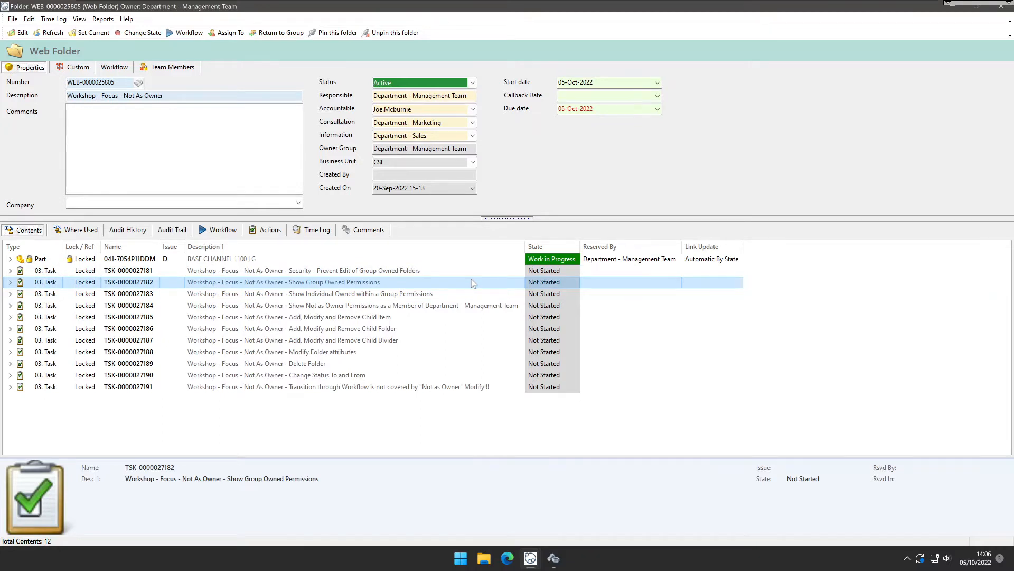
{"action": "left_click", "coordinate": [472, 296]}
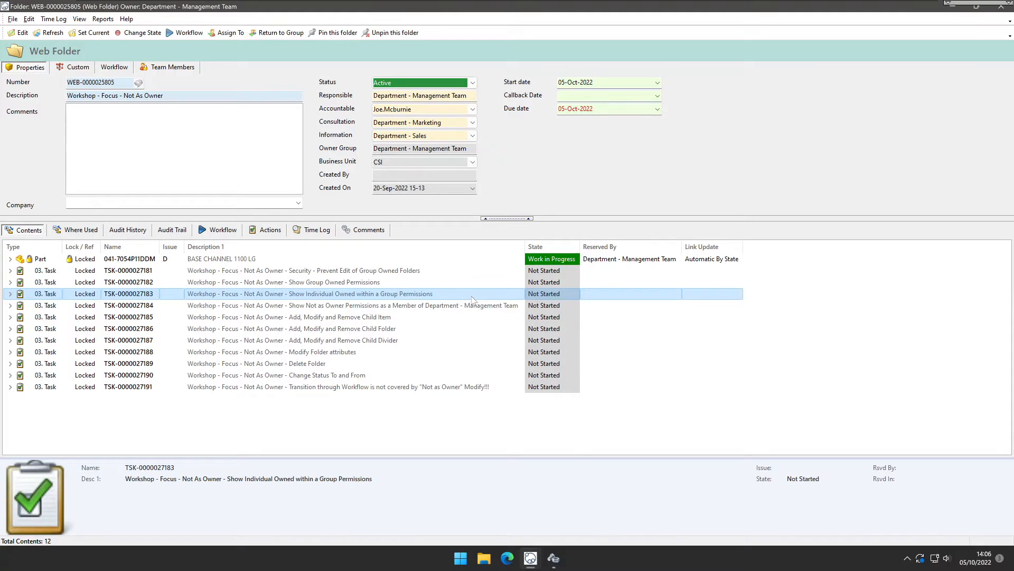
{"action": "key", "text": "Up"}
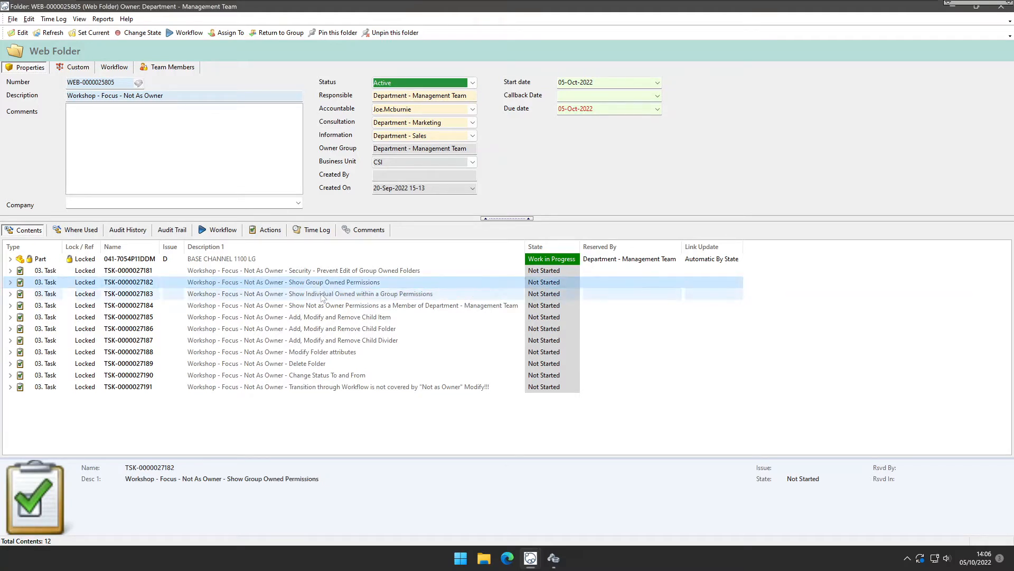
{"action": "key", "text": "Down"}
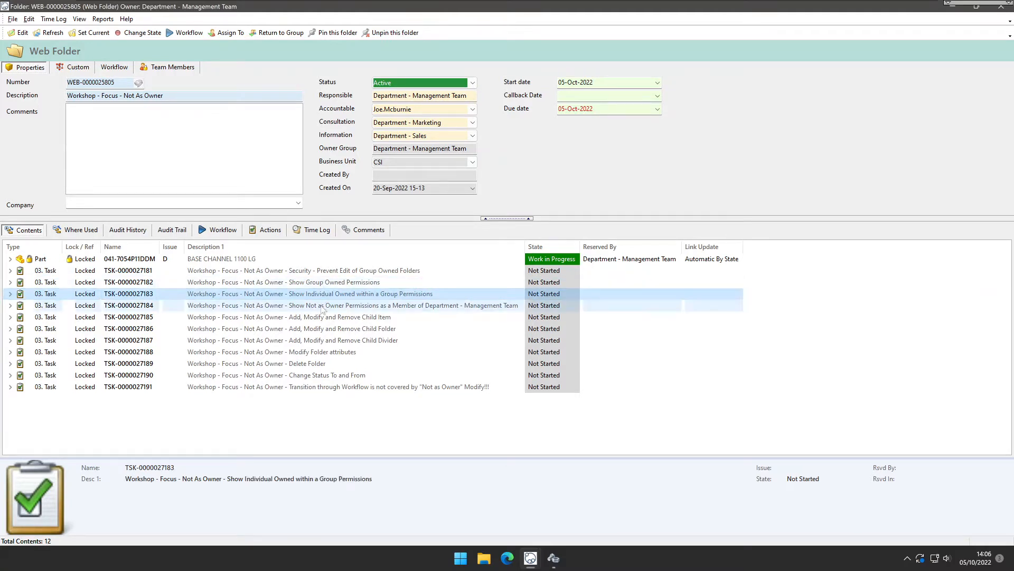
{"action": "left_click", "coordinate": [322, 308]}
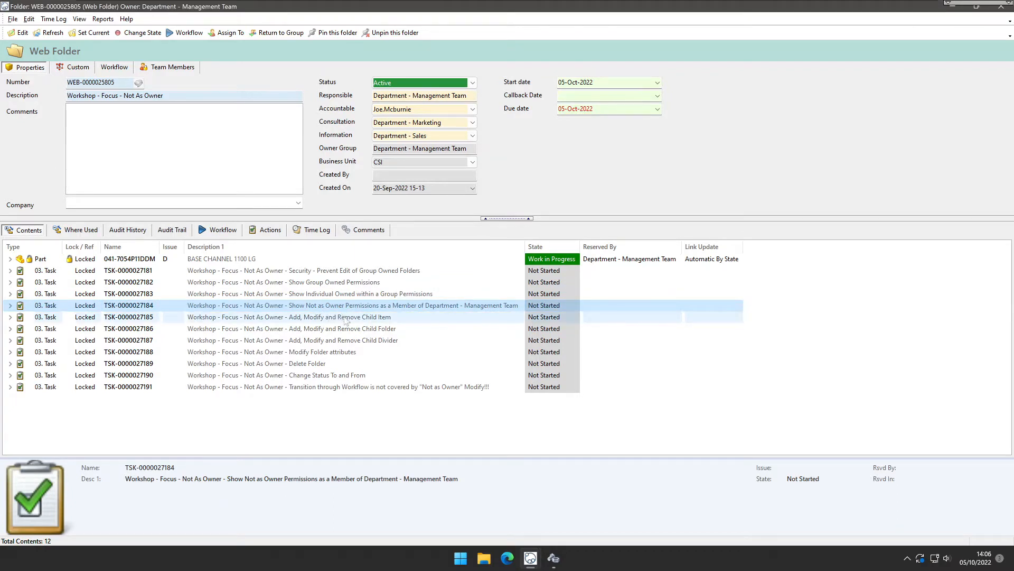
{"action": "left_click", "coordinate": [366, 319]}
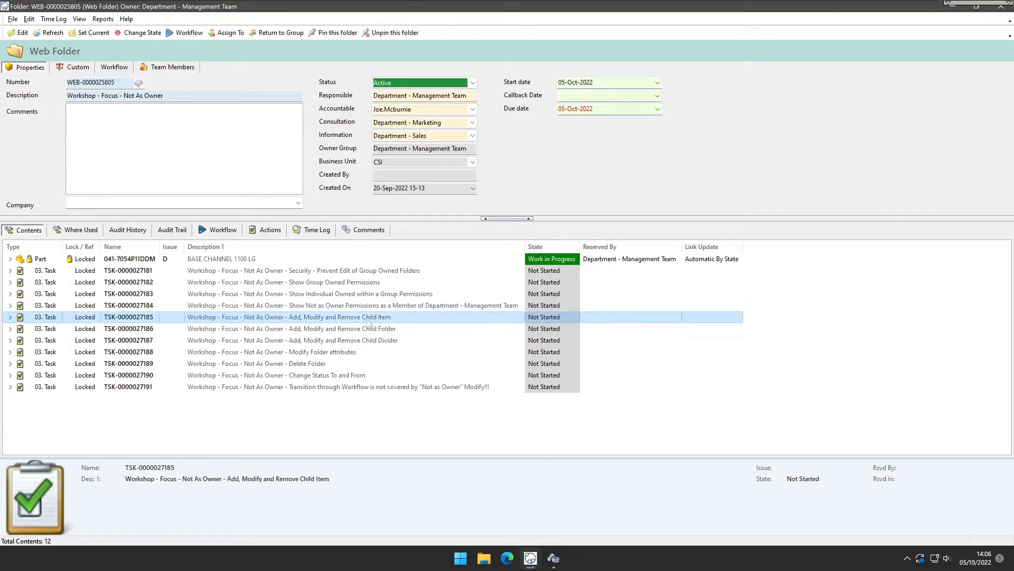
{"action": "left_click", "coordinate": [373, 328]}
{"action": "left_click", "coordinate": [372, 341]}
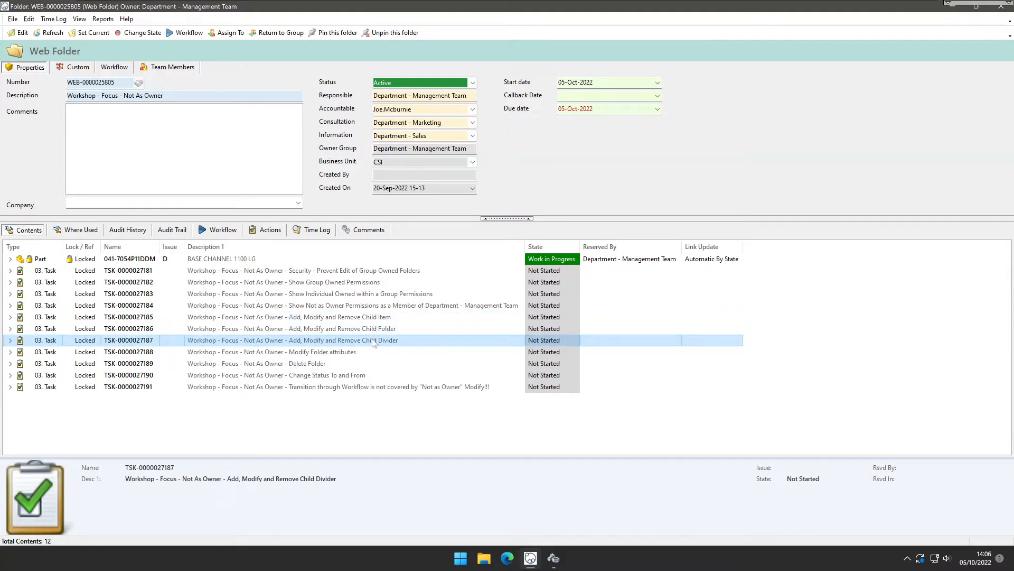
{"action": "left_click", "coordinate": [363, 353]}
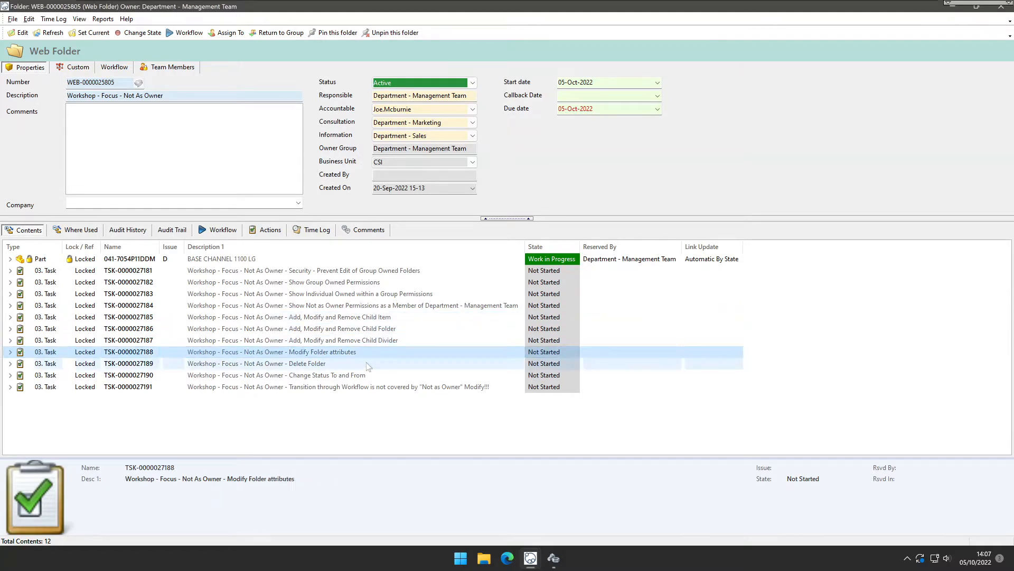
{"action": "left_click", "coordinate": [368, 363]}
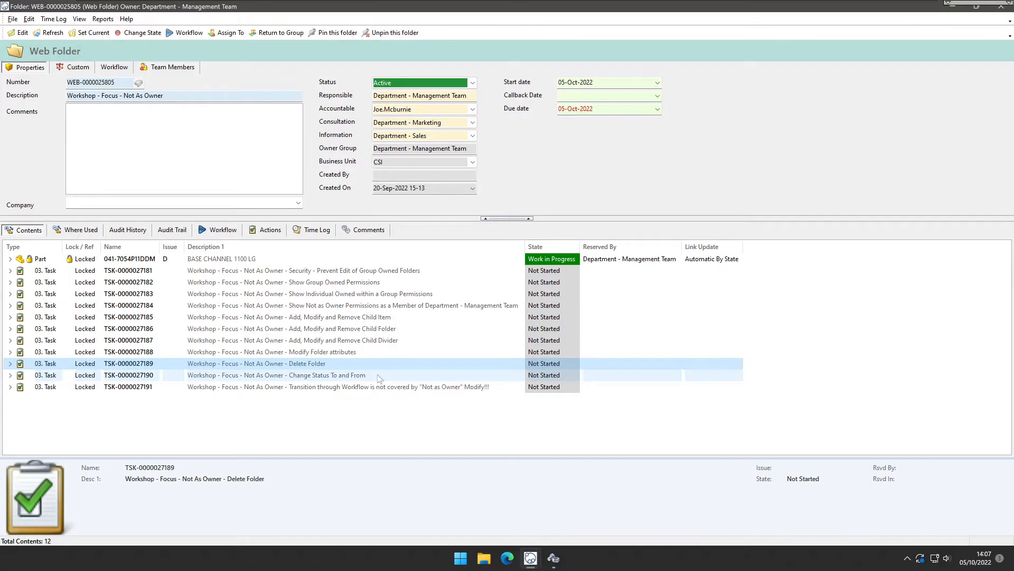
{"action": "left_click", "coordinate": [378, 376]}
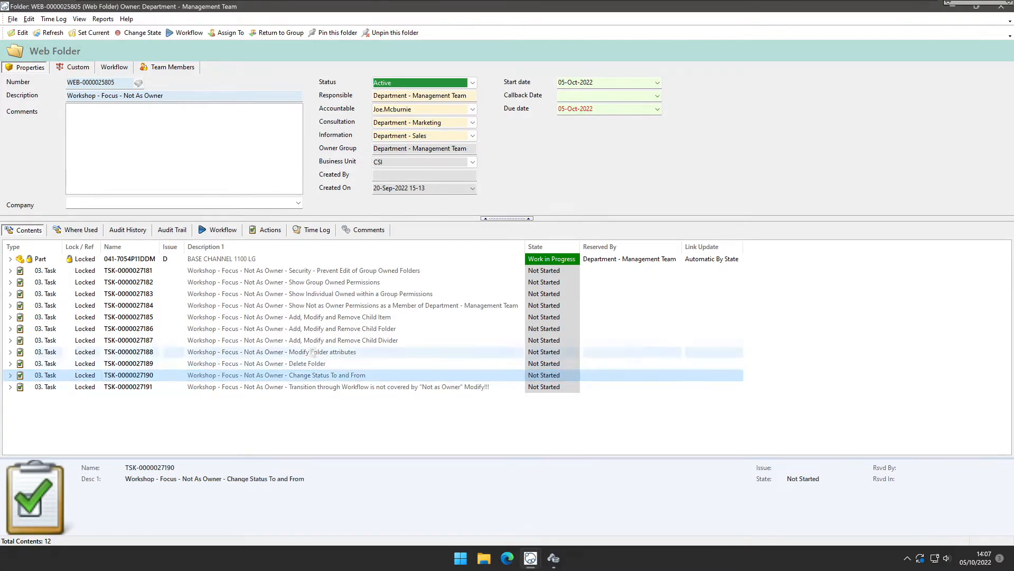
{"action": "left_click", "coordinate": [312, 319], "text": "shift"}
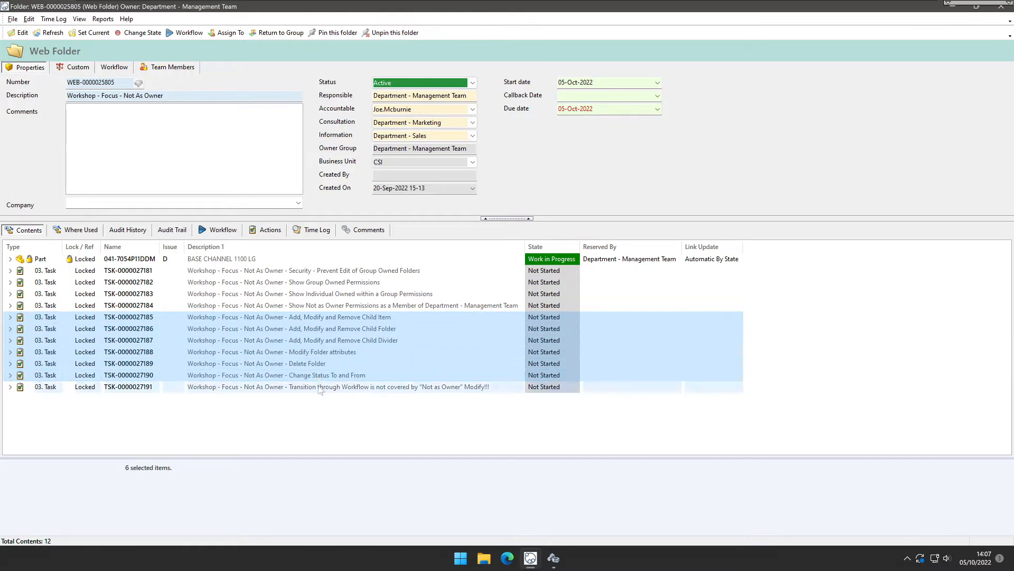
{"action": "left_click", "coordinate": [319, 390]}
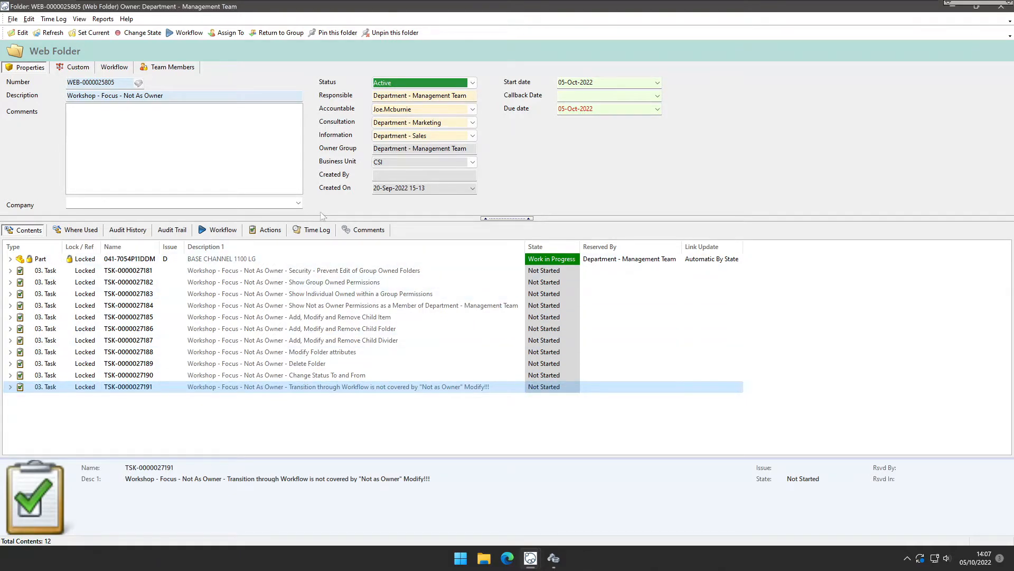
Step through the folder's property fields from Number to Owner Group.
{"action": "left_click", "coordinate": [50, 171]}
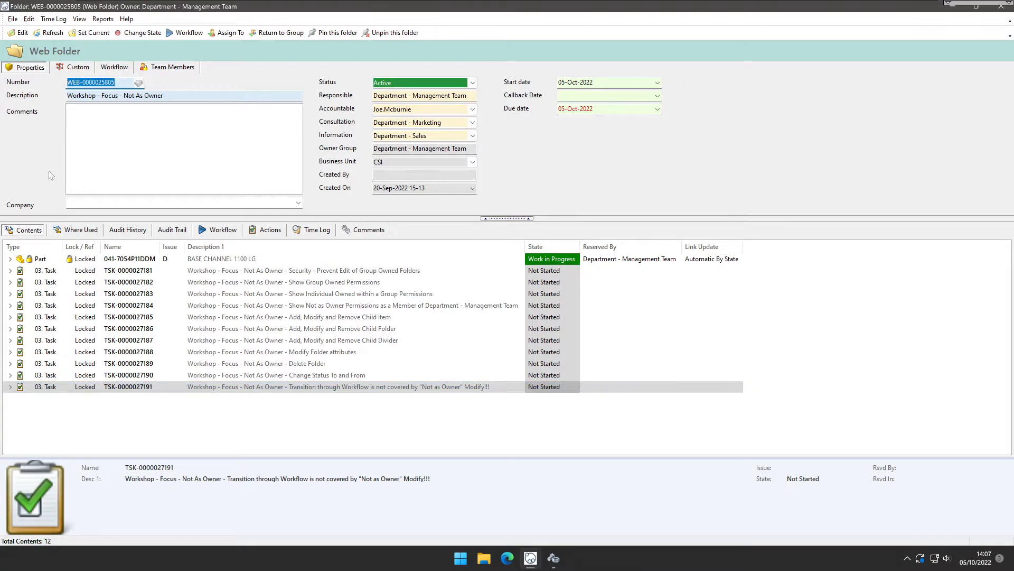
{"action": "key", "text": "Tab"}
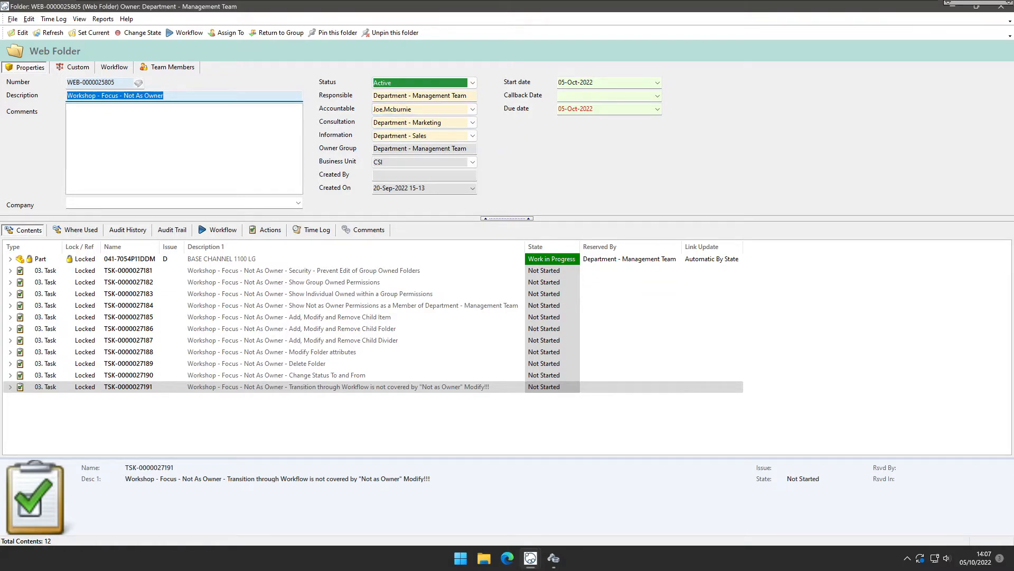
{"action": "key", "text": "Tab"}
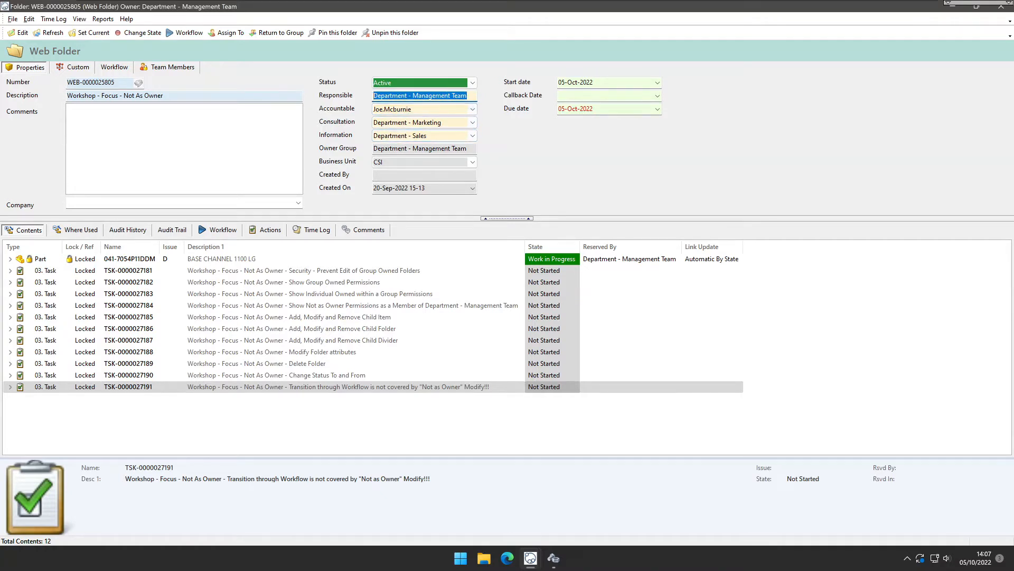
{"action": "key", "text": "Tab"}
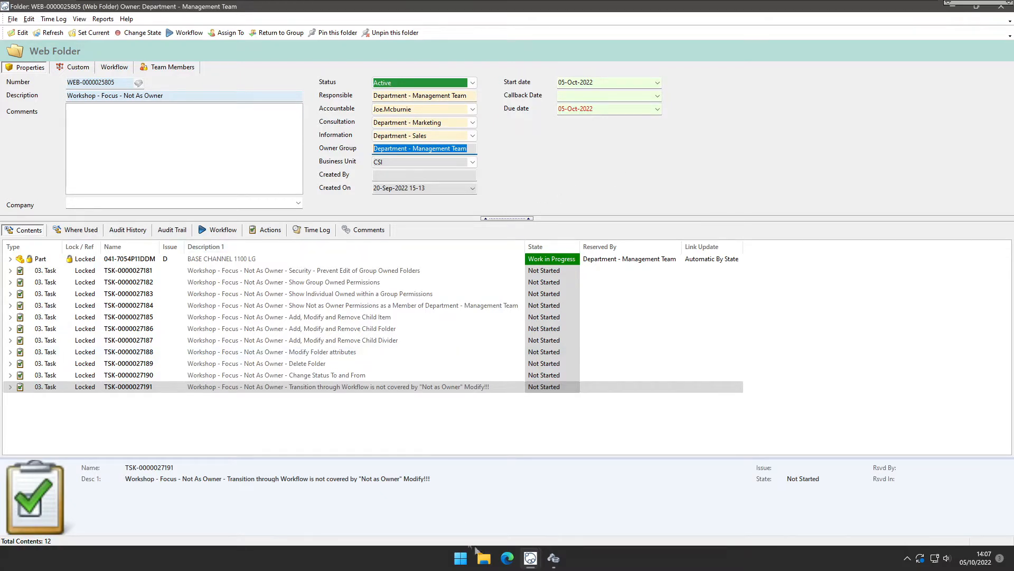
Try to edit the Description 1 of the BASE CHANNEL 1100 LG part in the contents list.
{"action": "left_click", "coordinate": [288, 260]}
{"action": "left_click", "coordinate": [288, 260]}
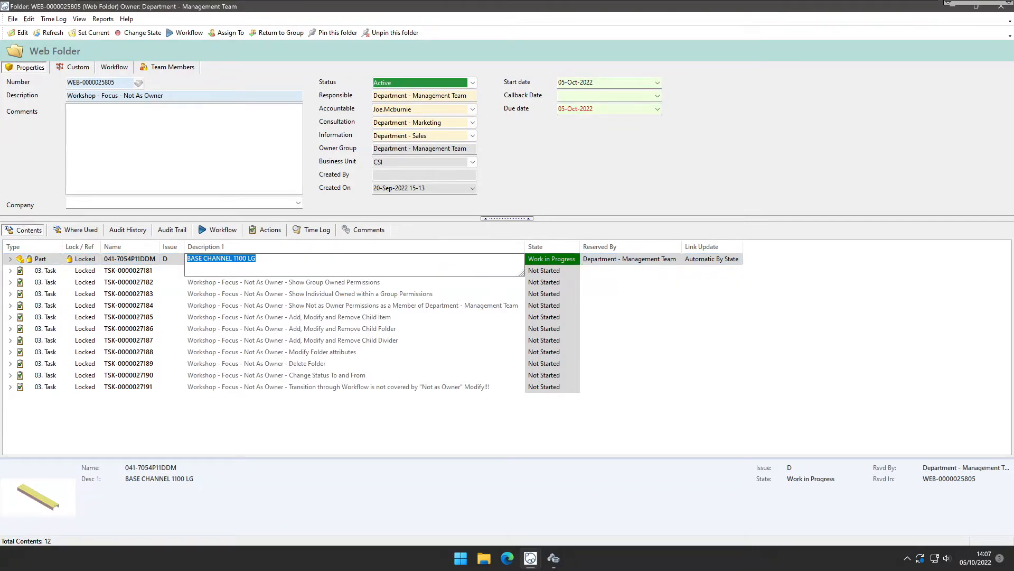
{"action": "left_click", "coordinate": [152, 260]}
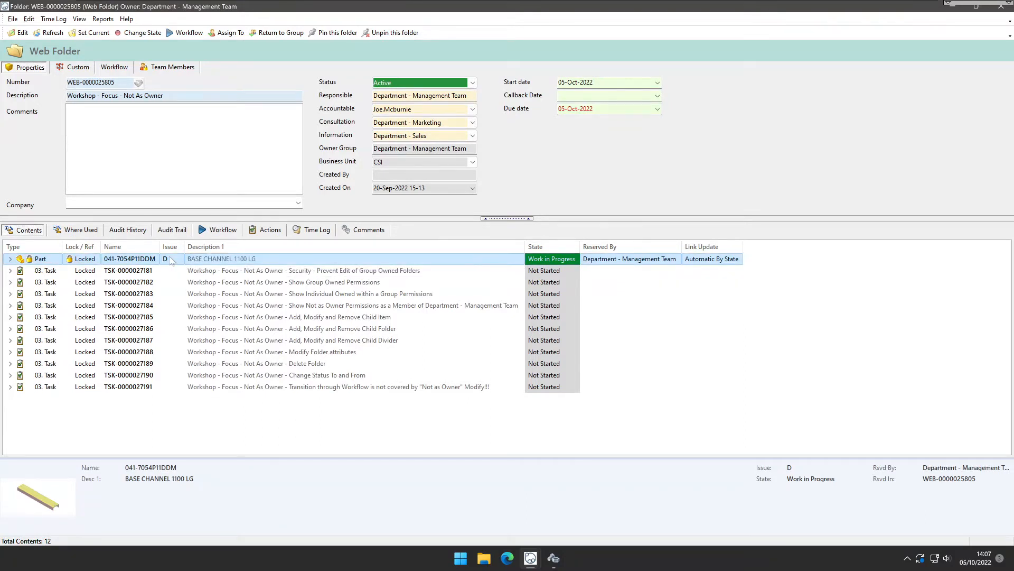
{"action": "left_click", "coordinate": [282, 260]}
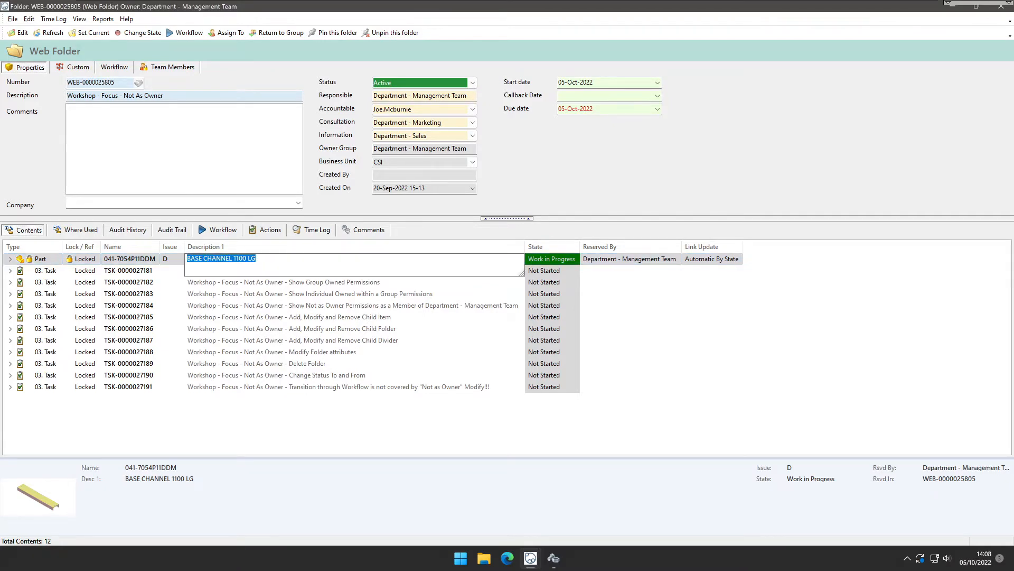
{"action": "left_click", "coordinate": [546, 260]}
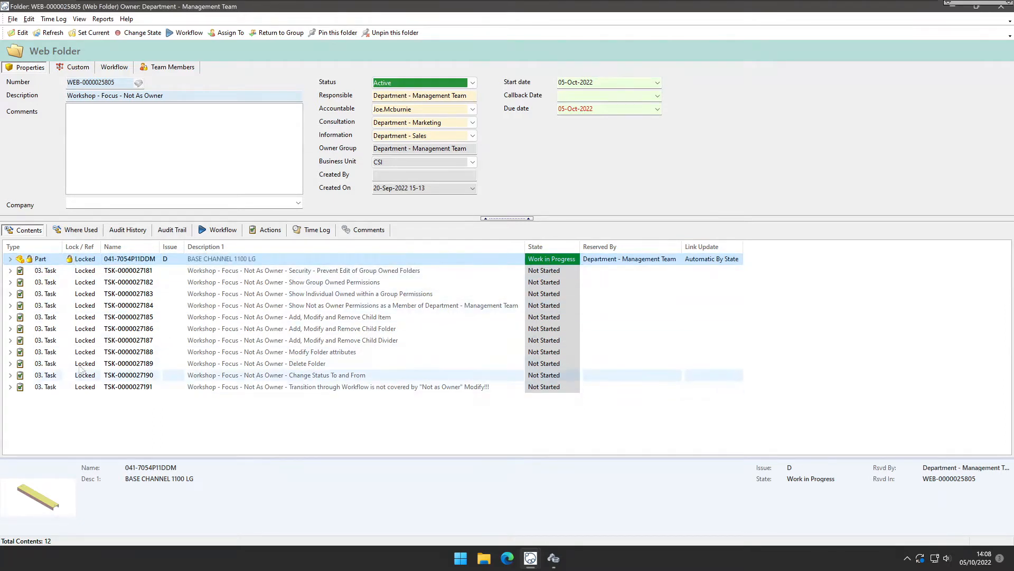
Widen the Name and Link Update columns and hide the Lock / Ref column in the contents list.
{"action": "left_click_drag", "start_coordinate": [101, 246], "coordinate": [120, 246]}
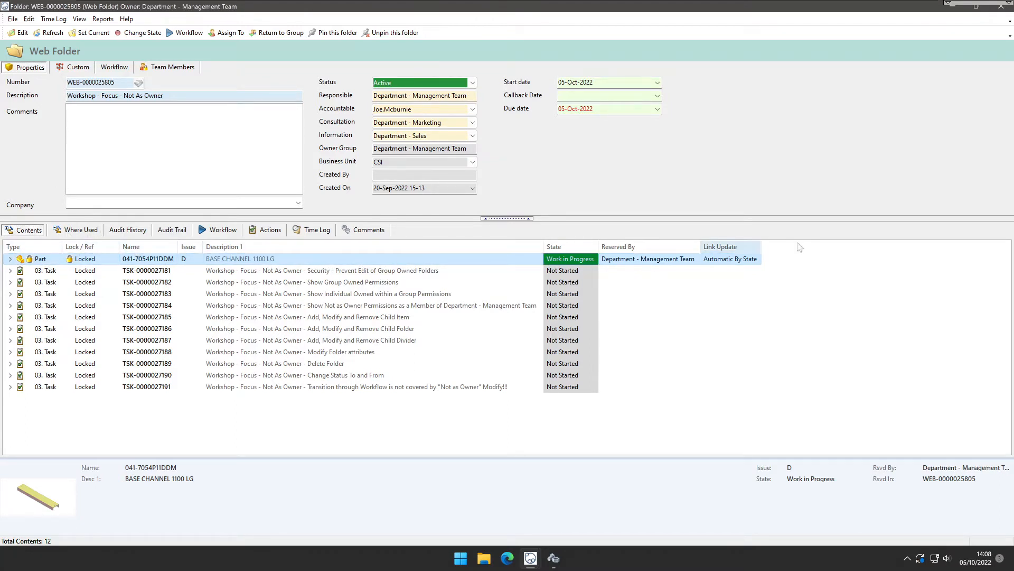
{"action": "left_click_drag", "start_coordinate": [701, 246], "coordinate": [719, 246]}
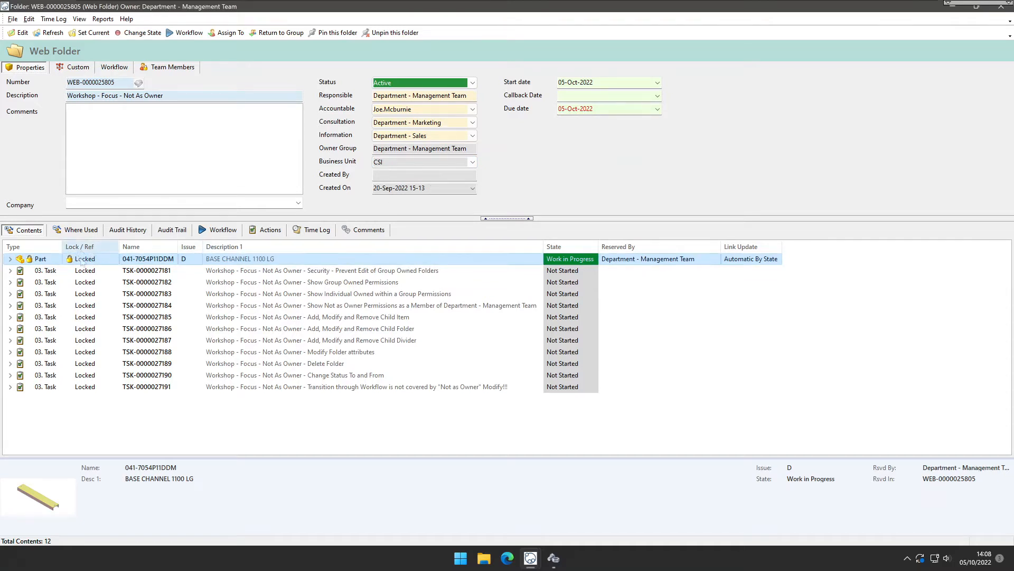
{"action": "right_click", "coordinate": [100, 248]}
{"action": "mouse_move", "coordinate": [136, 326]}
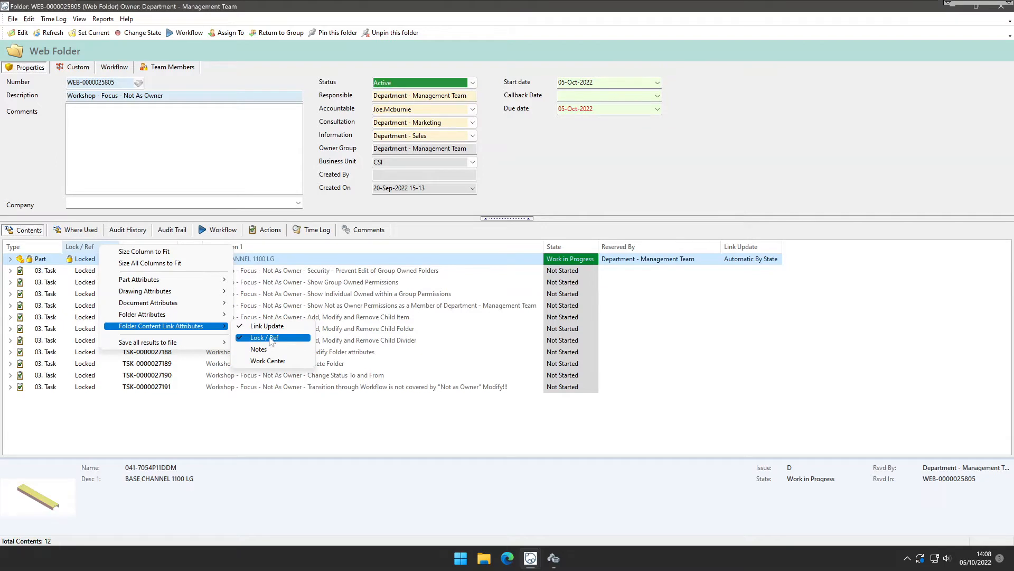
{"action": "left_click", "coordinate": [268, 337]}
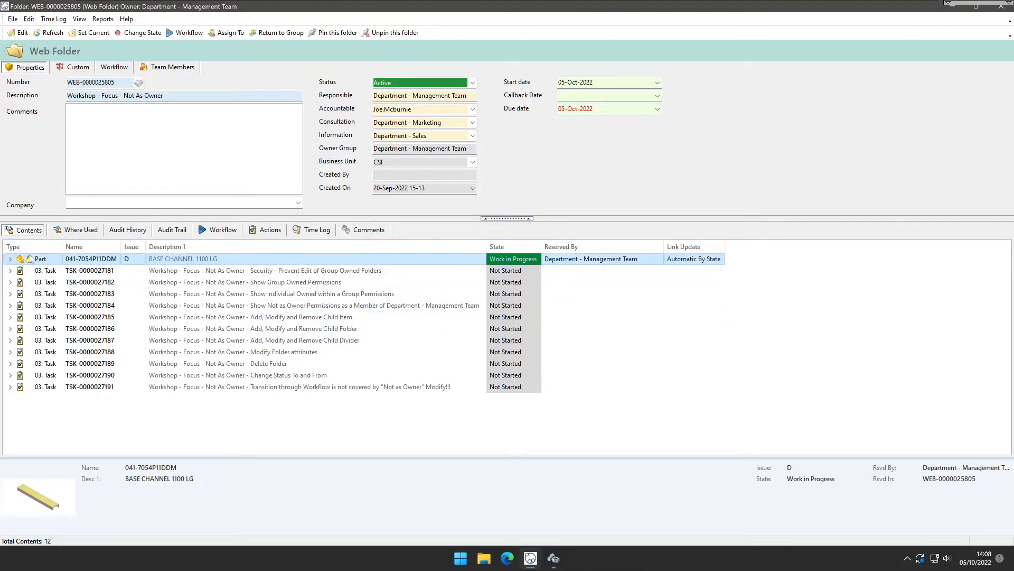
Try again to edit the part's description and the folder's Responsible field.
{"action": "left_click", "coordinate": [177, 413]}
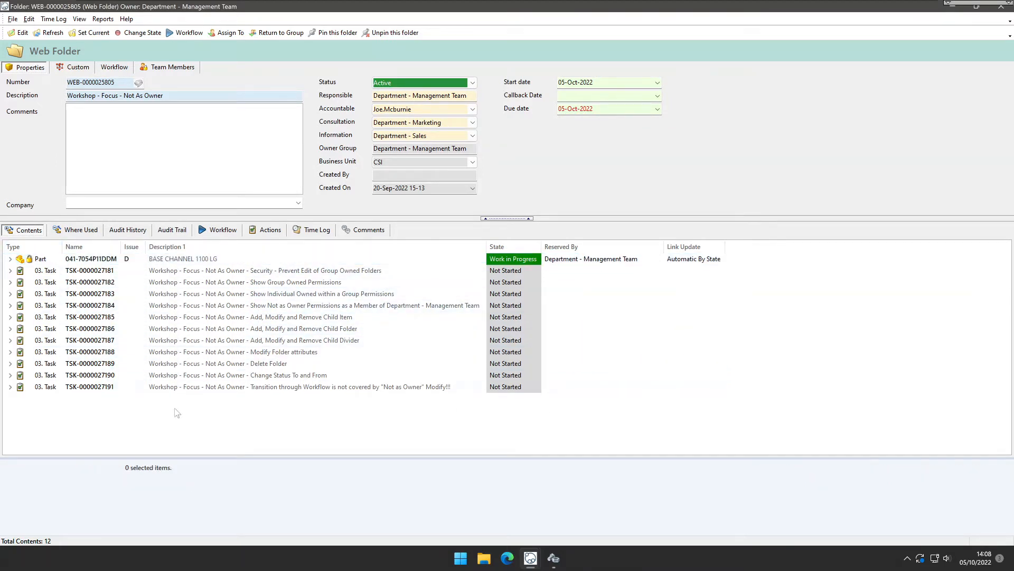
{"action": "left_click", "coordinate": [251, 260]}
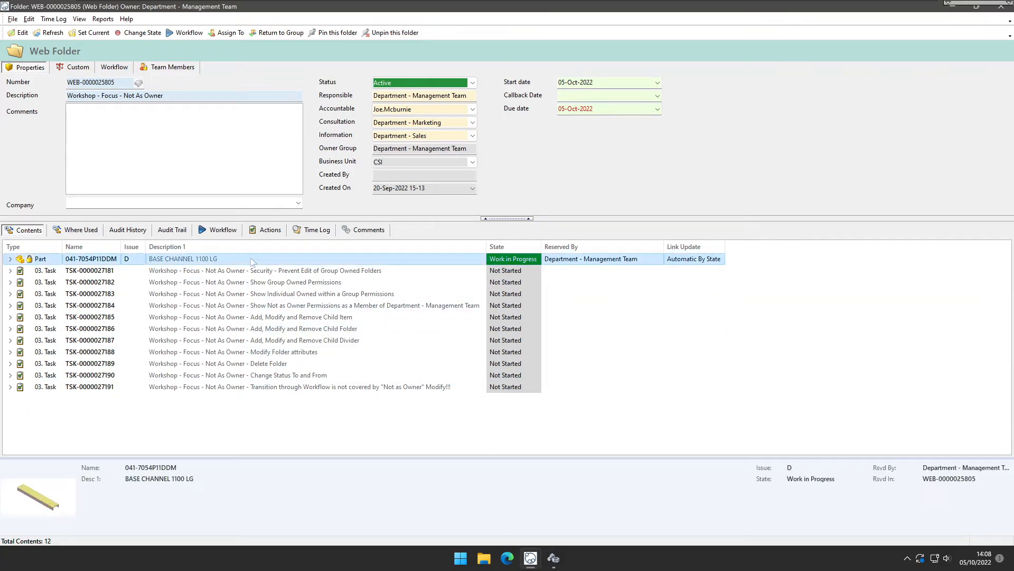
{"action": "left_click", "coordinate": [251, 260]}
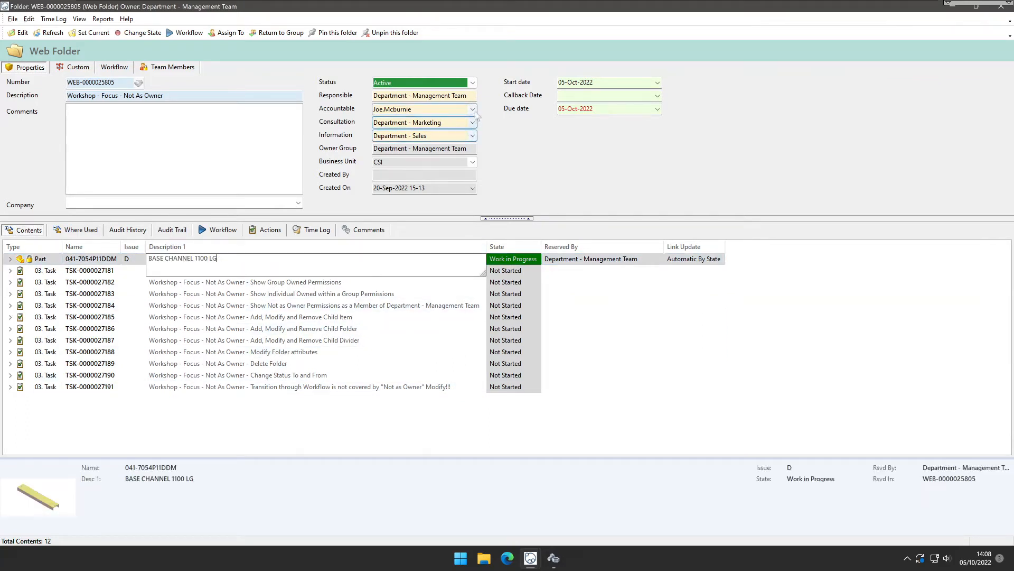
{"action": "left_click_drag", "start_coordinate": [470, 96], "coordinate": [372, 96]}
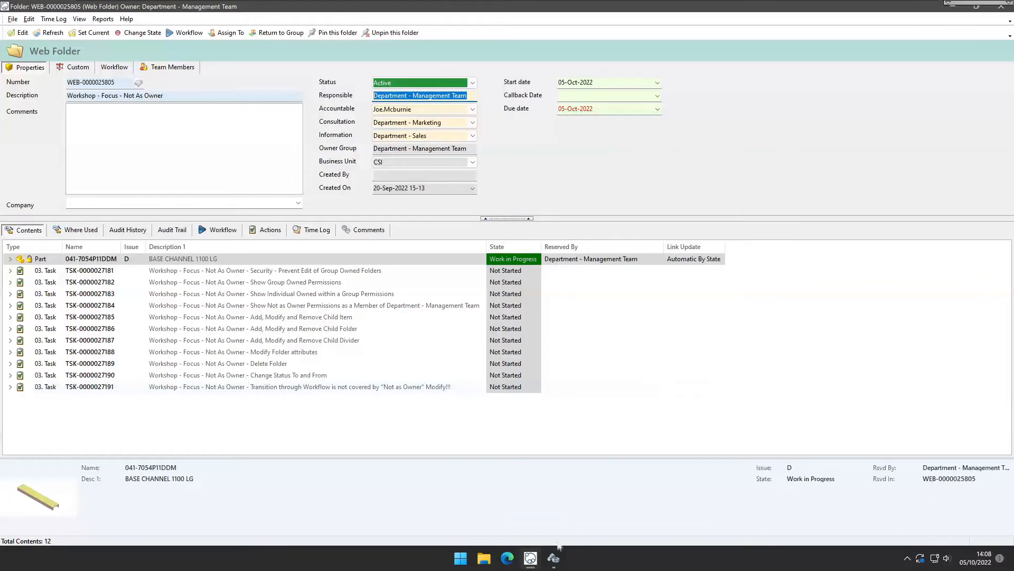
Switch to DDM Administration.
{"action": "left_click", "coordinate": [554, 559]}
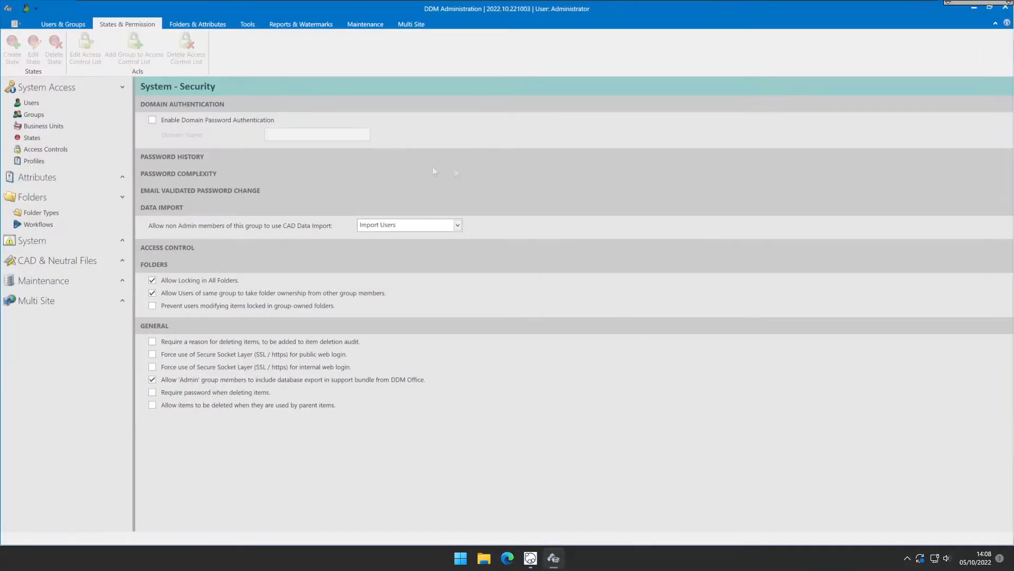
Open the System Security settings, browse their sections, and enable Prevent users modifying items locked in group-owned folders.
{"action": "left_click", "coordinate": [122, 241]}
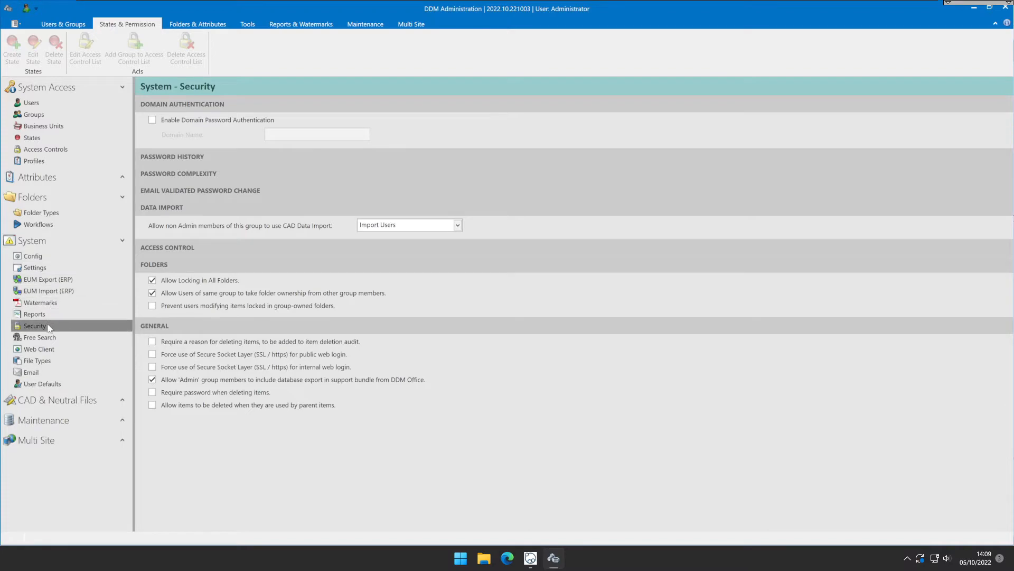
{"action": "left_click", "coordinate": [47, 326]}
{"action": "left_click", "coordinate": [212, 157]}
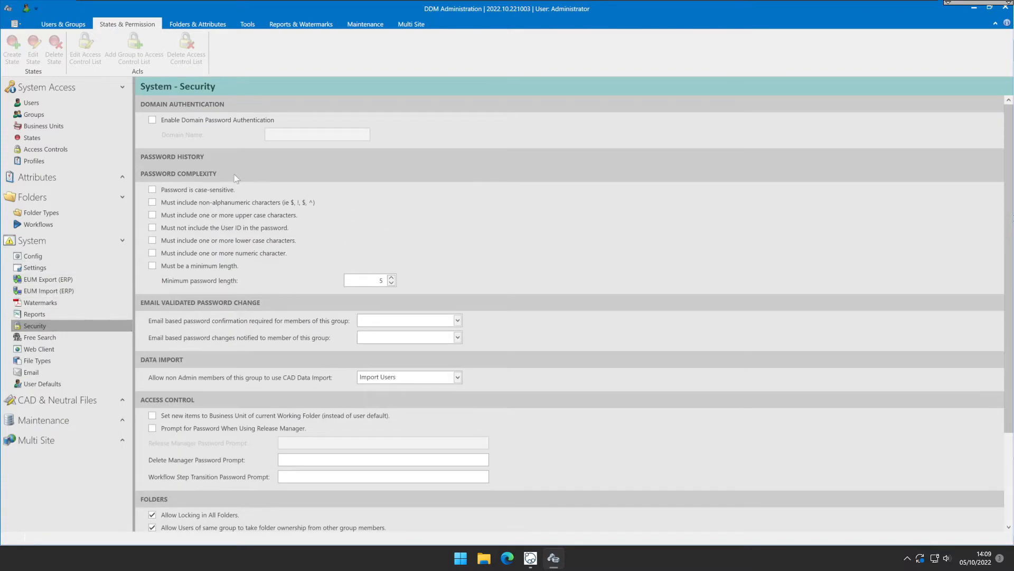
{"action": "left_click", "coordinate": [237, 175]}
{"action": "left_click", "coordinate": [276, 190]}
{"action": "left_click", "coordinate": [276, 191]}
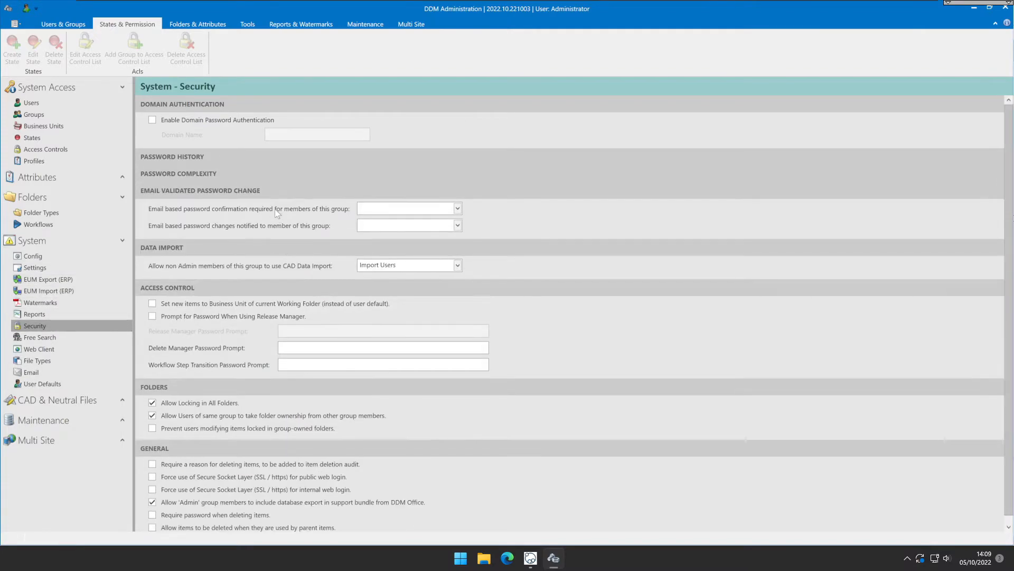
{"action": "left_click", "coordinate": [252, 288]}
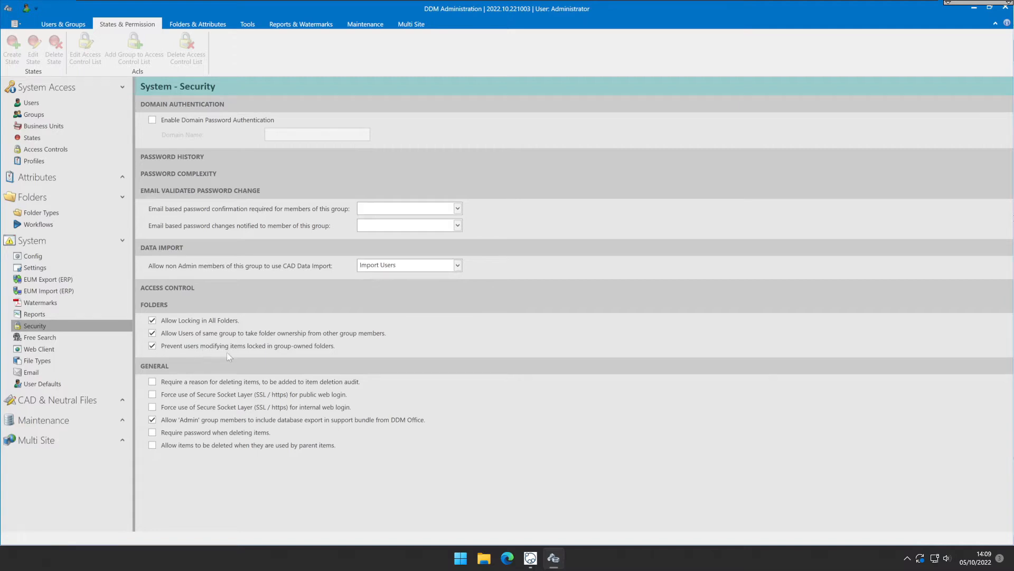
Back in the web folder, open the BASE CHANNEL 1100 LG part's properties and try to edit a custom value, then cancel.
{"action": "mouse_move", "coordinate": [531, 557]}
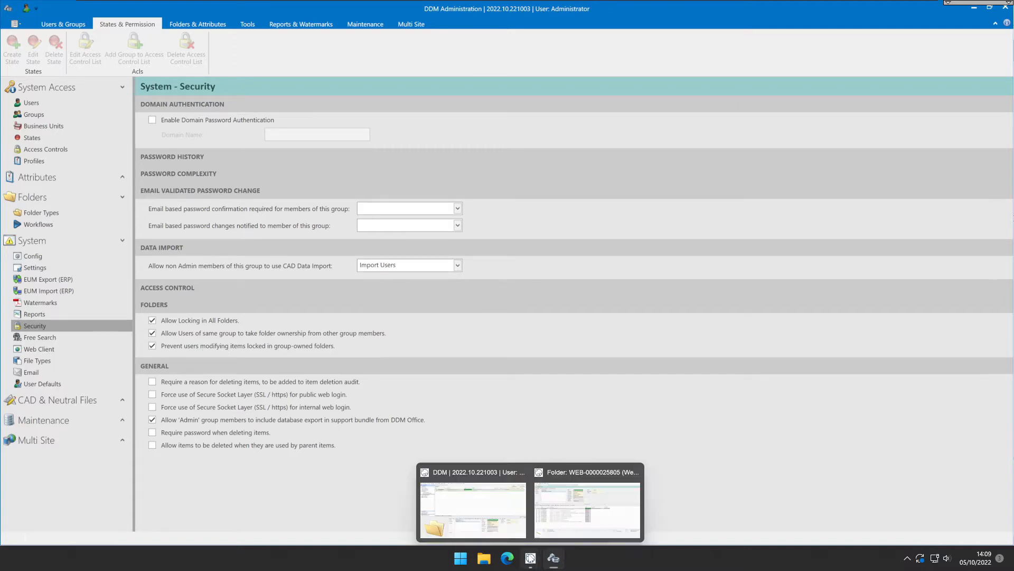
{"action": "left_click", "coordinate": [568, 524]}
{"action": "left_click", "coordinate": [252, 264]}
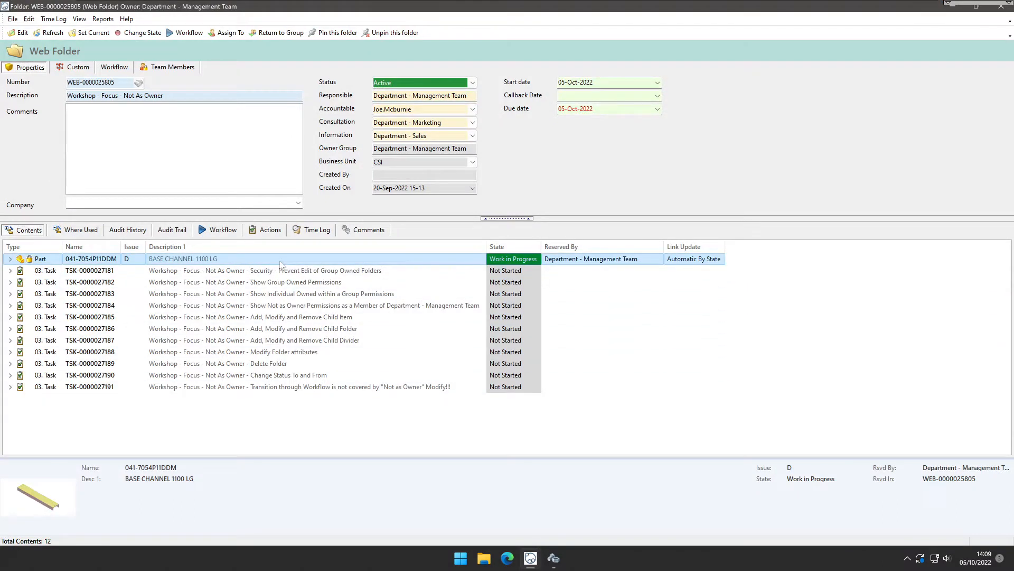
{"action": "right_click", "coordinate": [243, 258]}
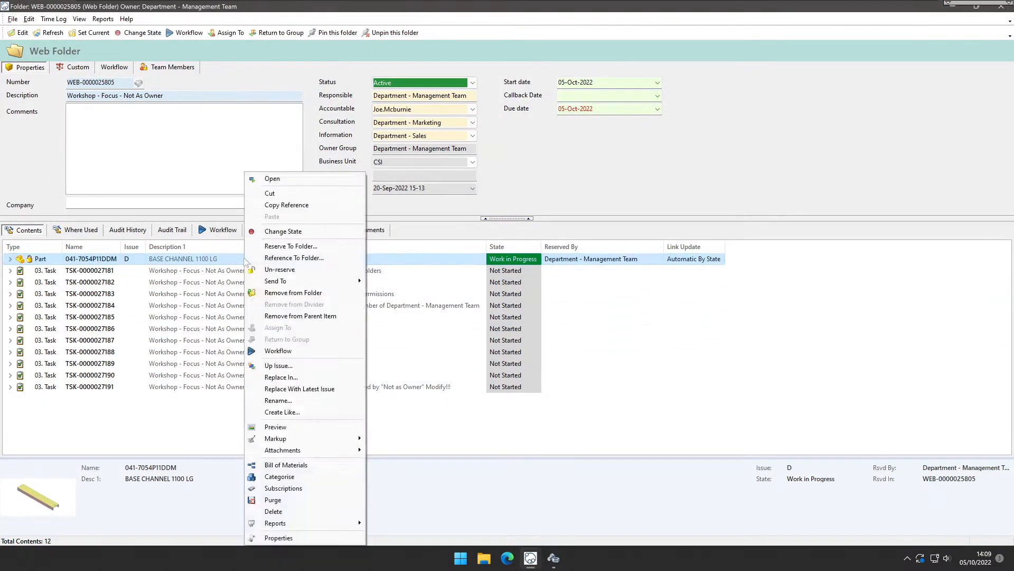
{"action": "left_click", "coordinate": [286, 543]}
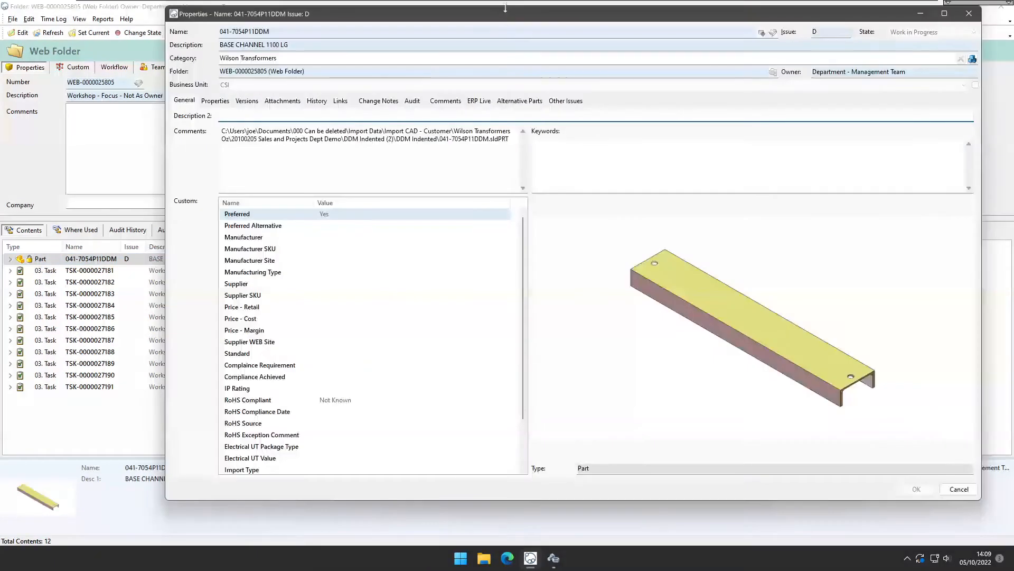
{"action": "left_click_drag", "start_coordinate": [505, 16], "coordinate": [413, 27]}
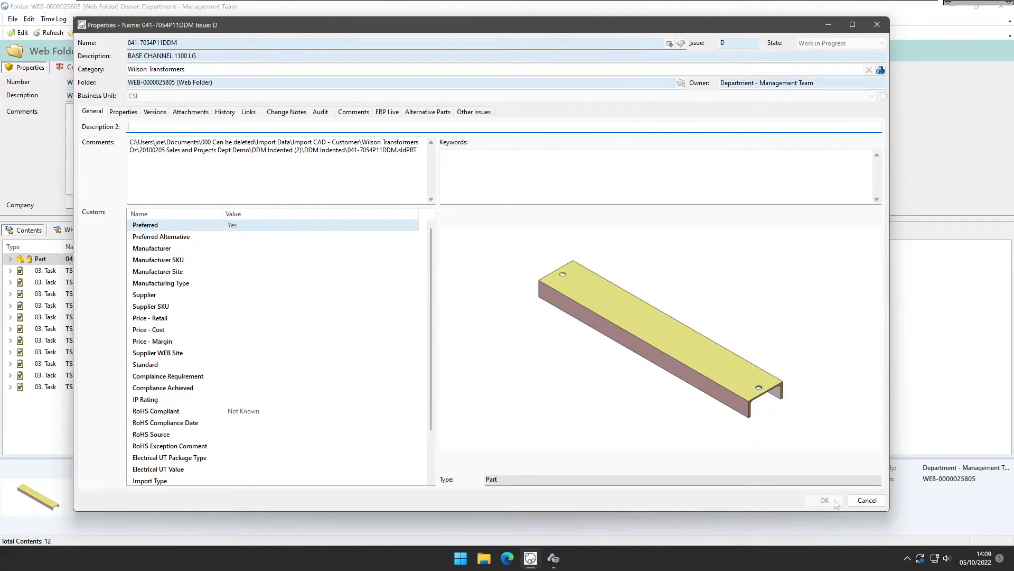
{"action": "left_click", "coordinate": [391, 259]}
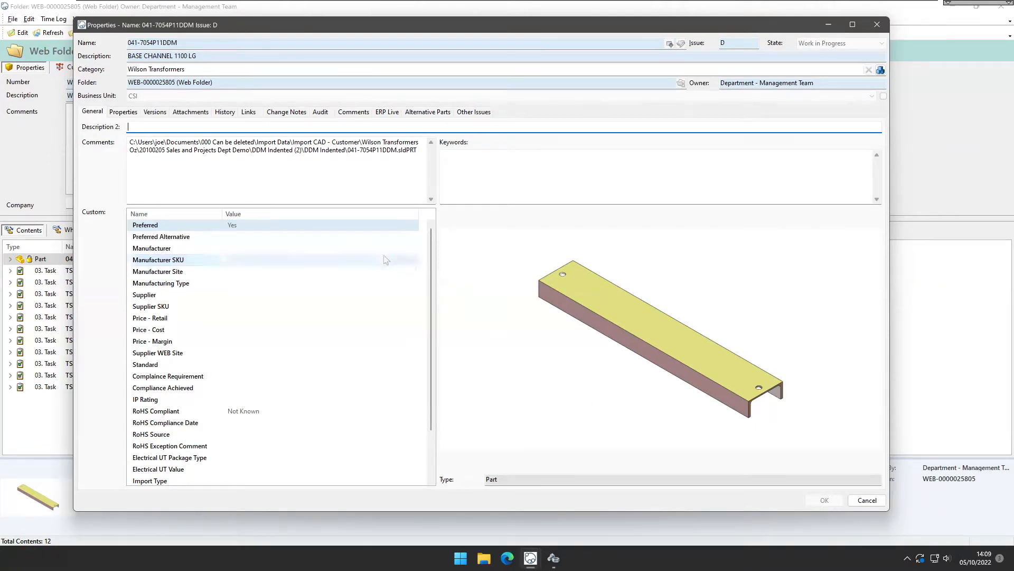
{"action": "left_click", "coordinate": [867, 500]}
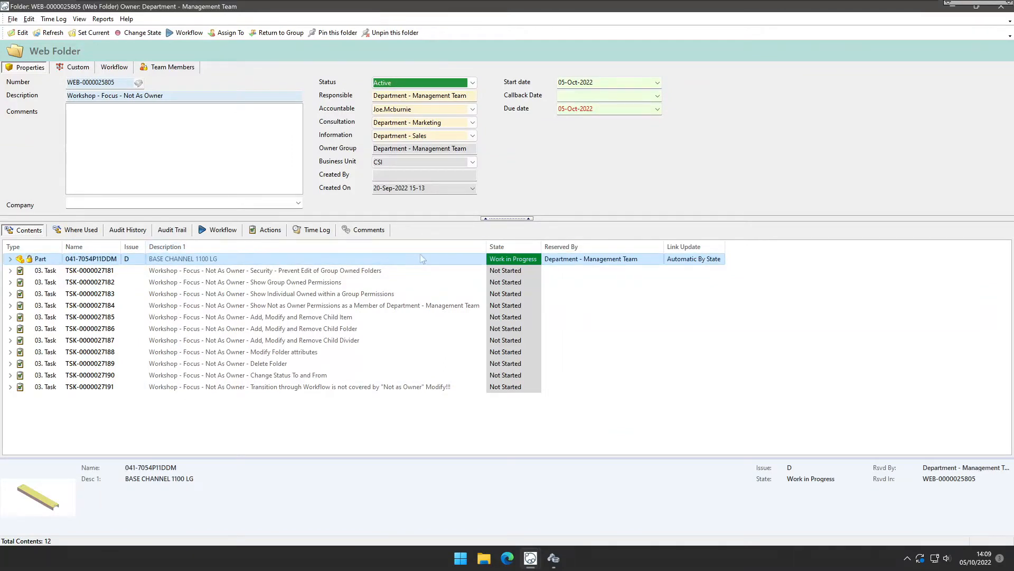
Switch to DDM Administration and disable Prevent users modifying items locked in group-owned folders.
{"action": "left_click", "coordinate": [553, 557]}
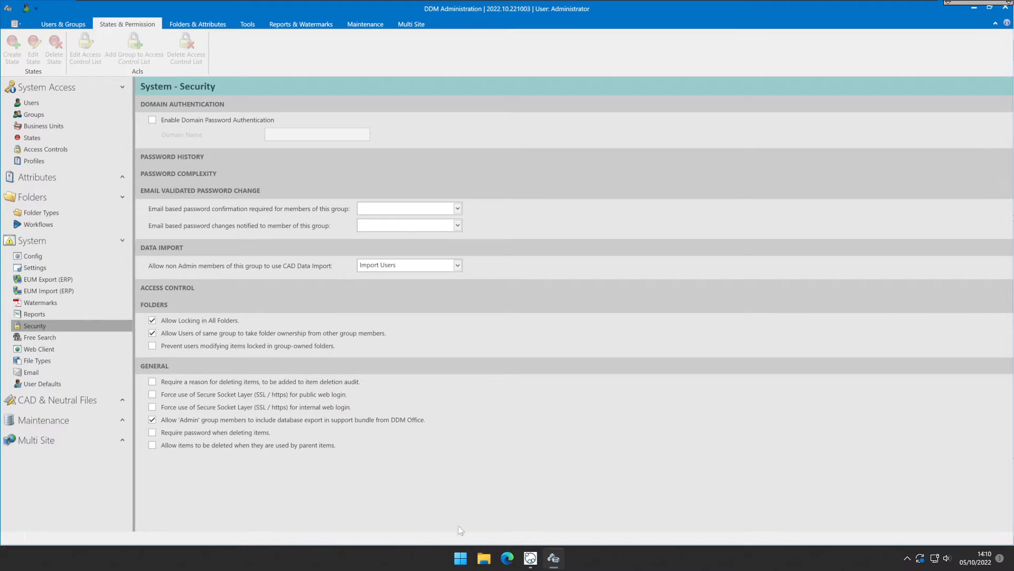
{"action": "mouse_move", "coordinate": [531, 557]}
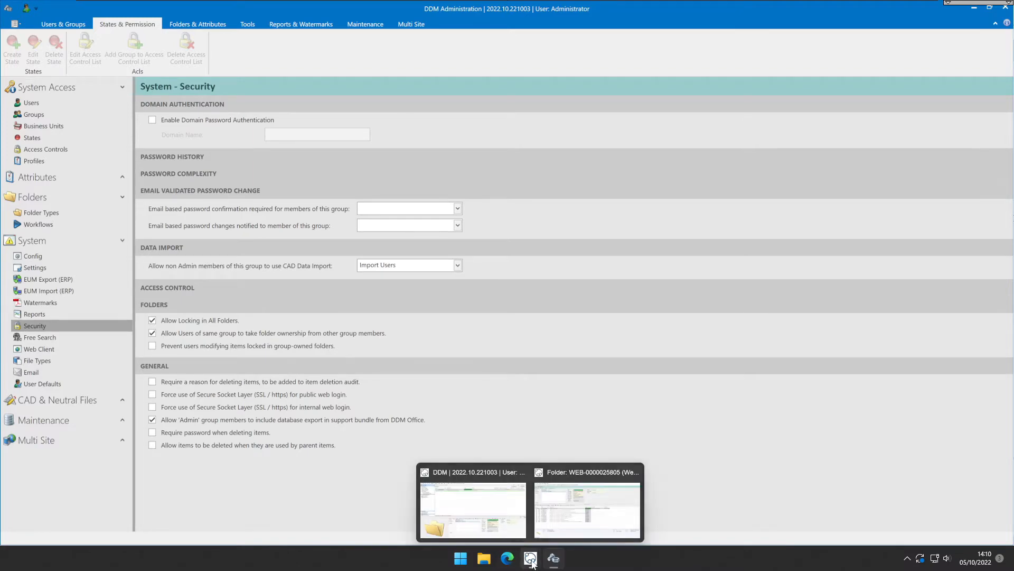
{"action": "left_click", "coordinate": [556, 523]}
{"action": "left_click", "coordinate": [402, 269]}
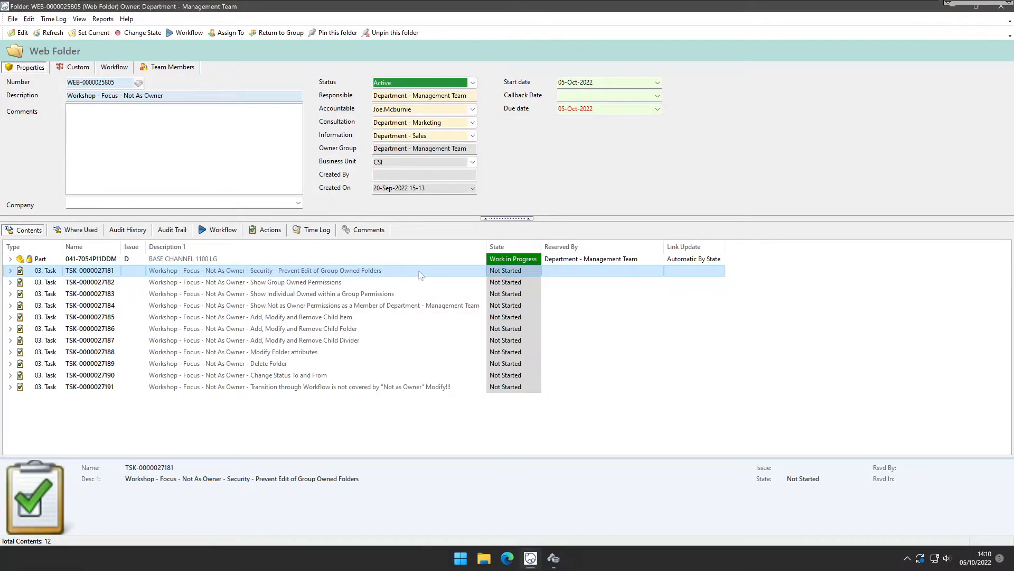
{"action": "left_click", "coordinate": [515, 271]}
{"action": "left_click", "coordinate": [515, 272]}
{"action": "left_click", "coordinate": [515, 307]}
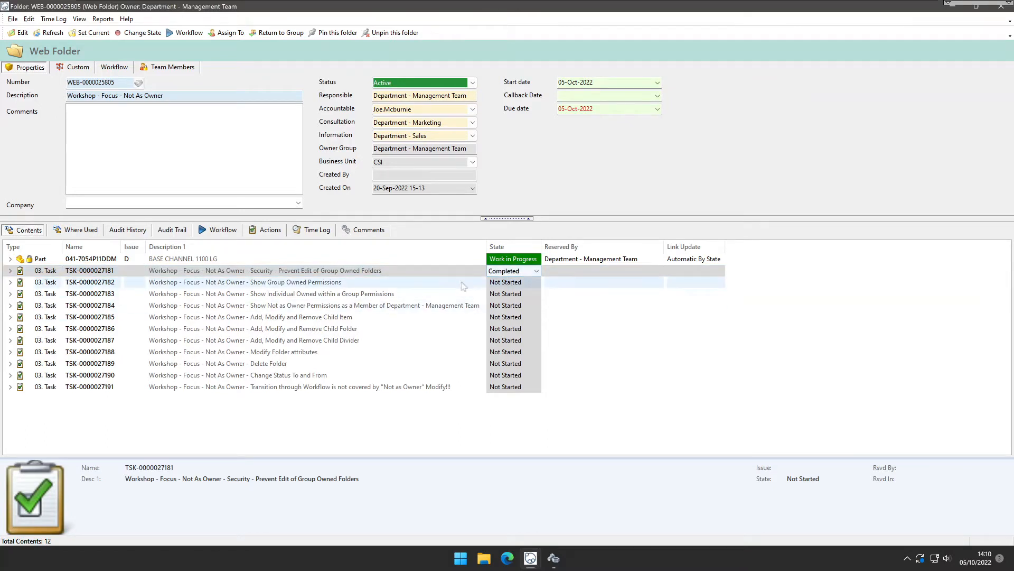
{"action": "left_click", "coordinate": [460, 282]}
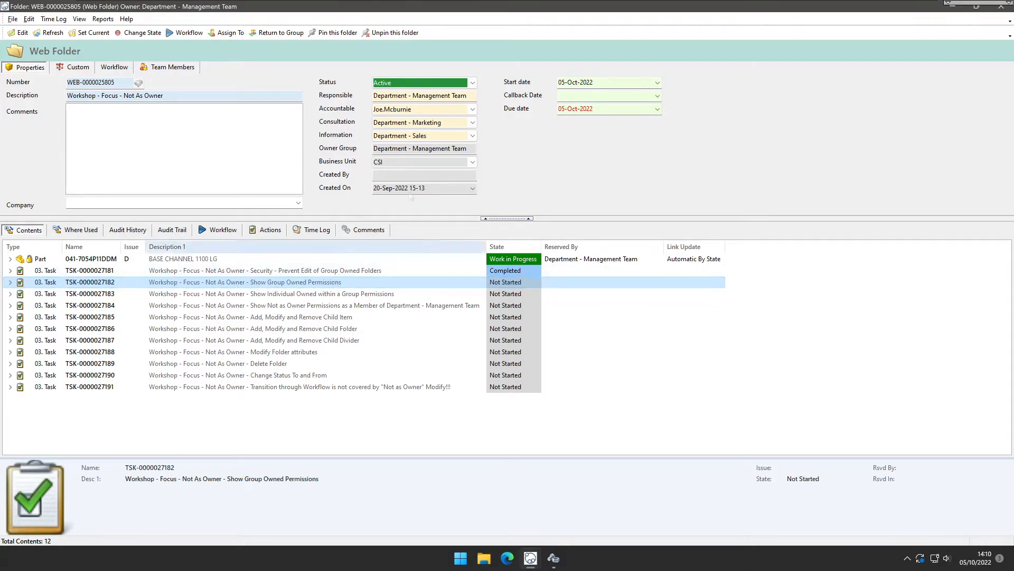
Enter edit mode on the folder without taking ownership and type hkfuhdnuctdjg in its Comments.
{"action": "left_click", "coordinate": [467, 96]}
{"action": "left_click_drag", "start_coordinate": [467, 96], "coordinate": [372, 96]}
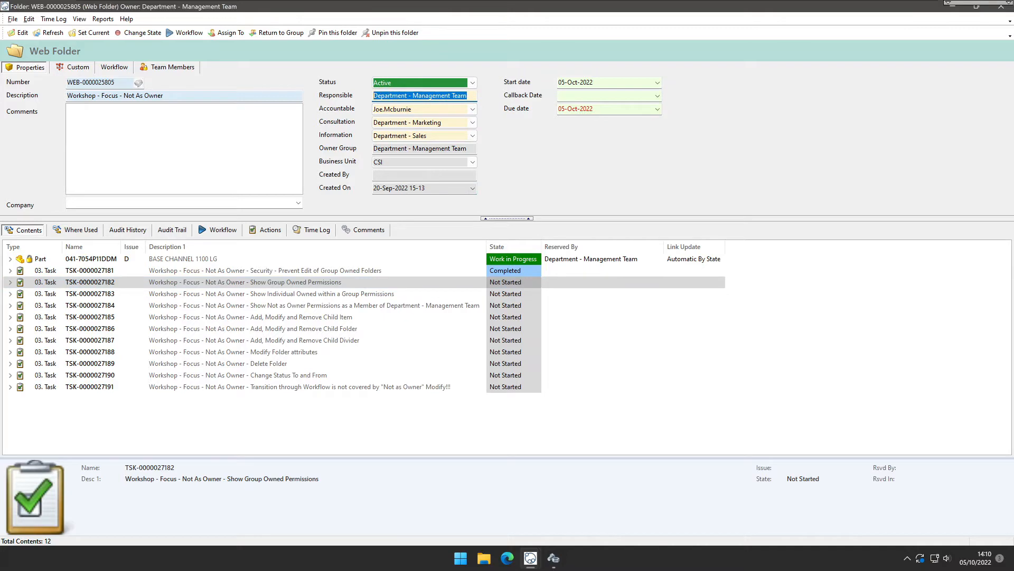
{"action": "left_click", "coordinate": [20, 33]}
{"action": "left_click", "coordinate": [537, 303]}
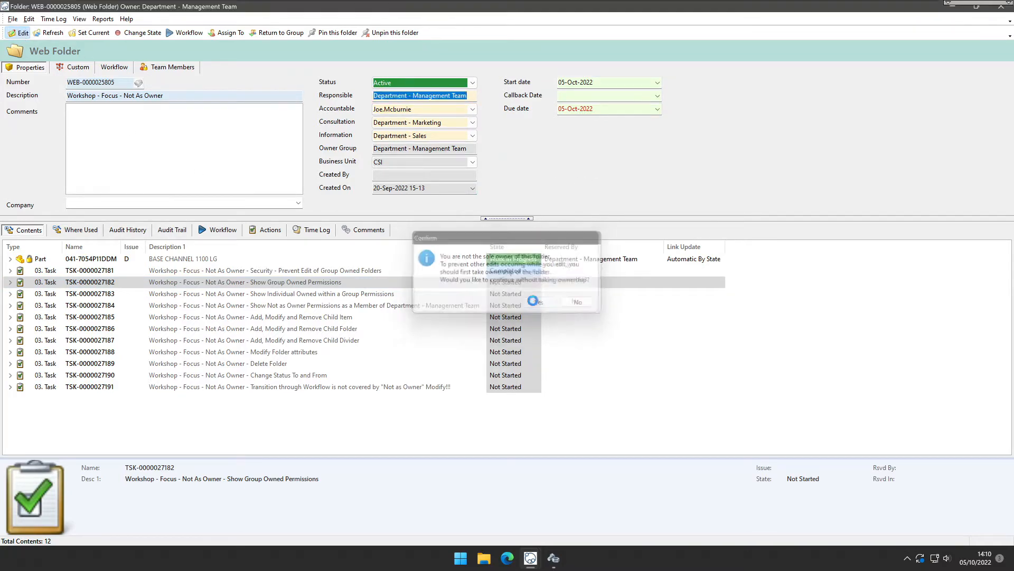
{"action": "type", "text": "hkfuhdnuctdjg"}
{"action": "left_click", "coordinate": [888, 446]}
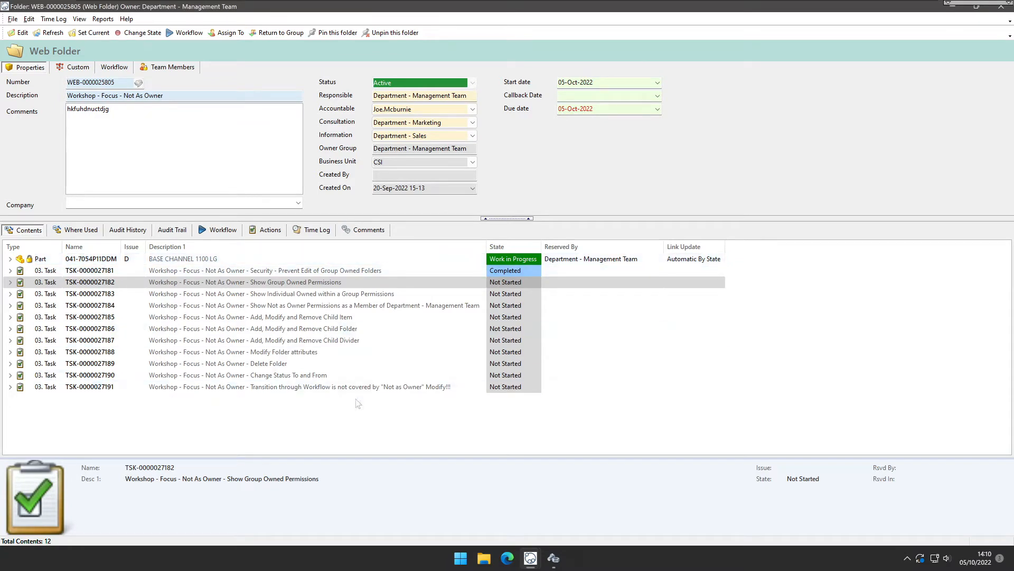
{"action": "right_click", "coordinate": [359, 432]}
{"action": "mouse_move", "coordinate": [417, 453]}
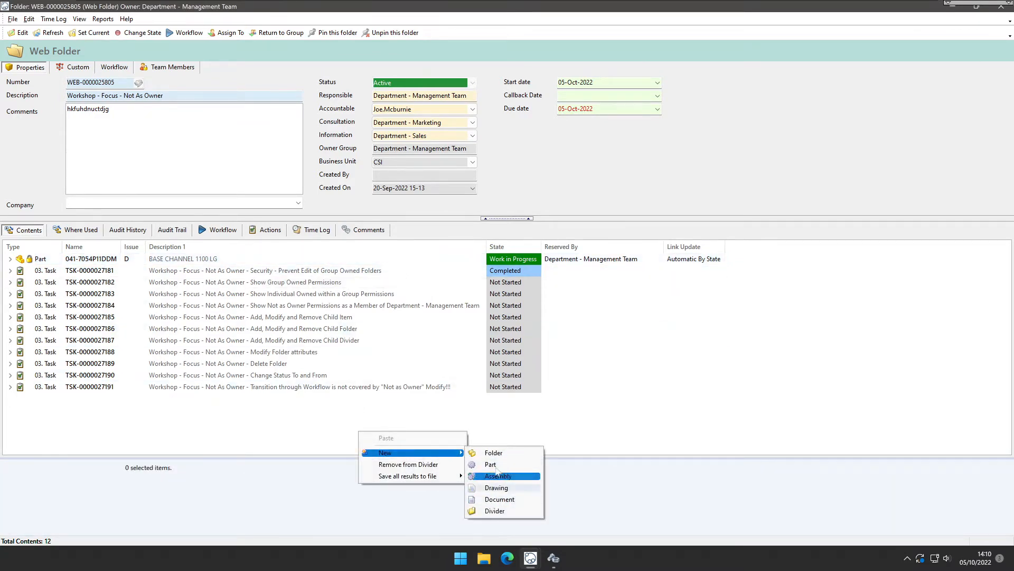
{"action": "left_click", "coordinate": [305, 435]}
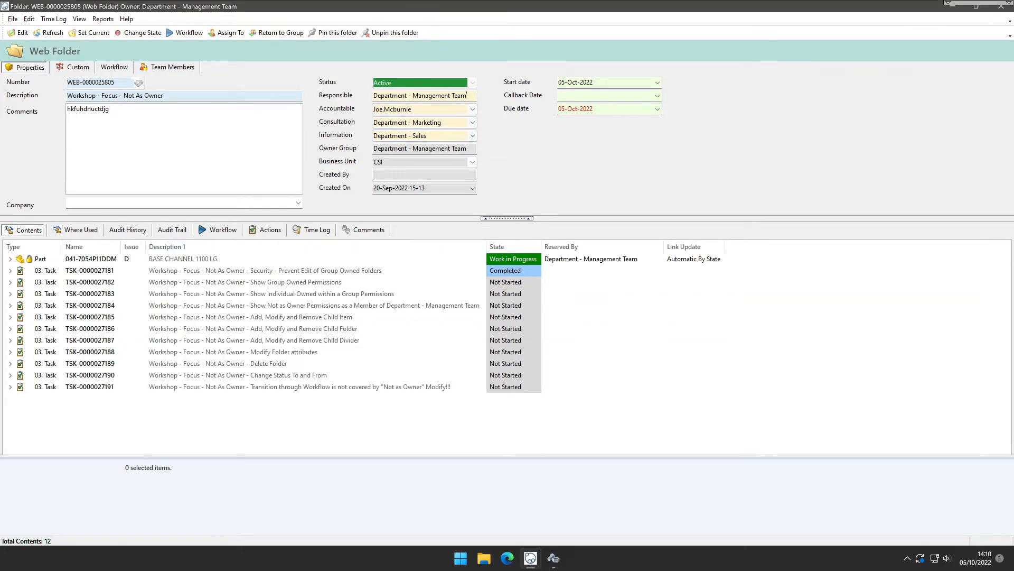
{"action": "left_click", "coordinate": [420, 96]}
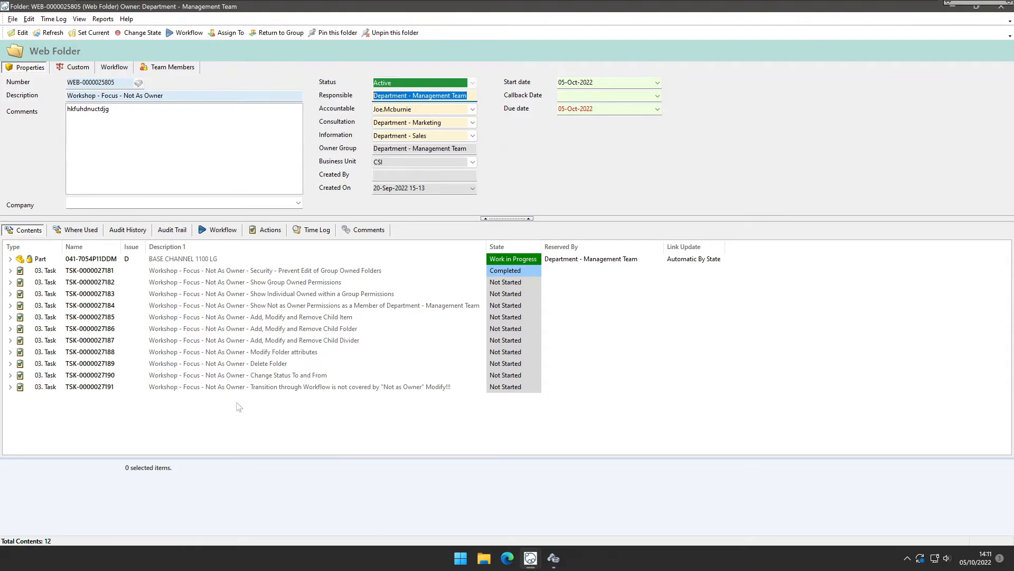
{"action": "left_click", "coordinate": [325, 284]}
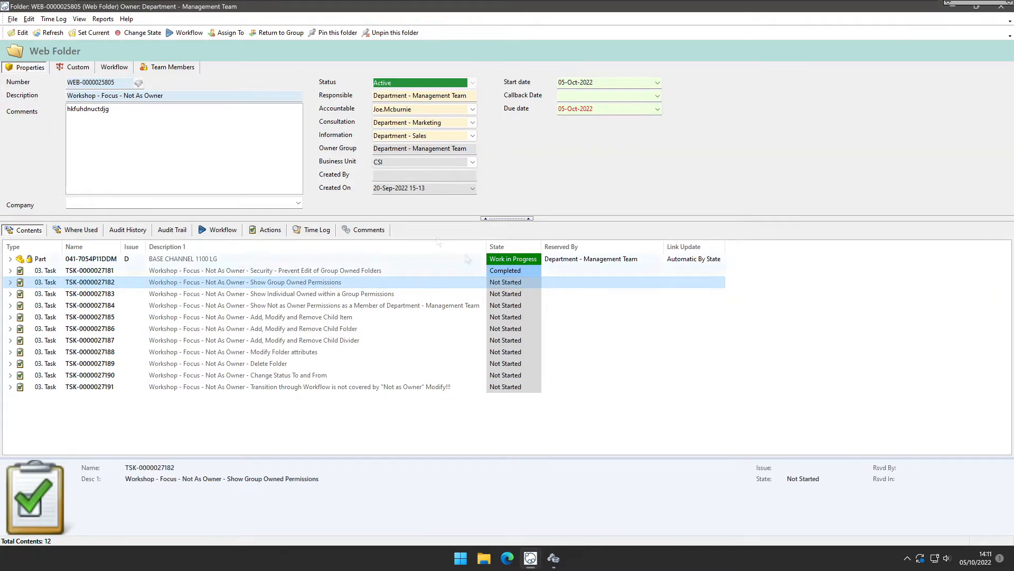
{"action": "left_click", "coordinate": [535, 283]}
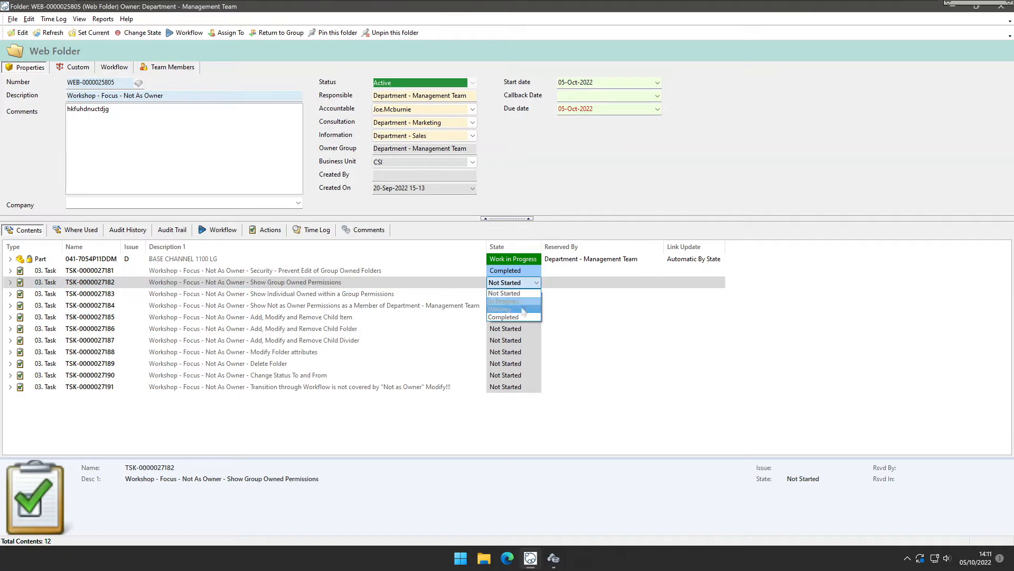
{"action": "left_click", "coordinate": [523, 317]}
{"action": "left_click", "coordinate": [423, 298]}
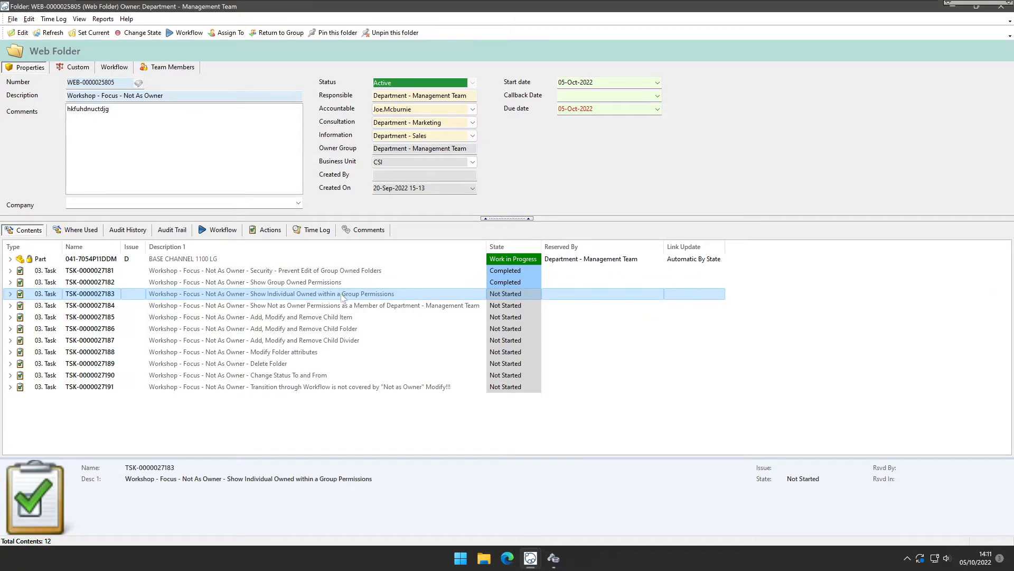
Assign the folder's ownership to a user of the Management Team group with the reason ghbjiyjyijuikhkyu.
{"action": "left_click", "coordinate": [229, 34]}
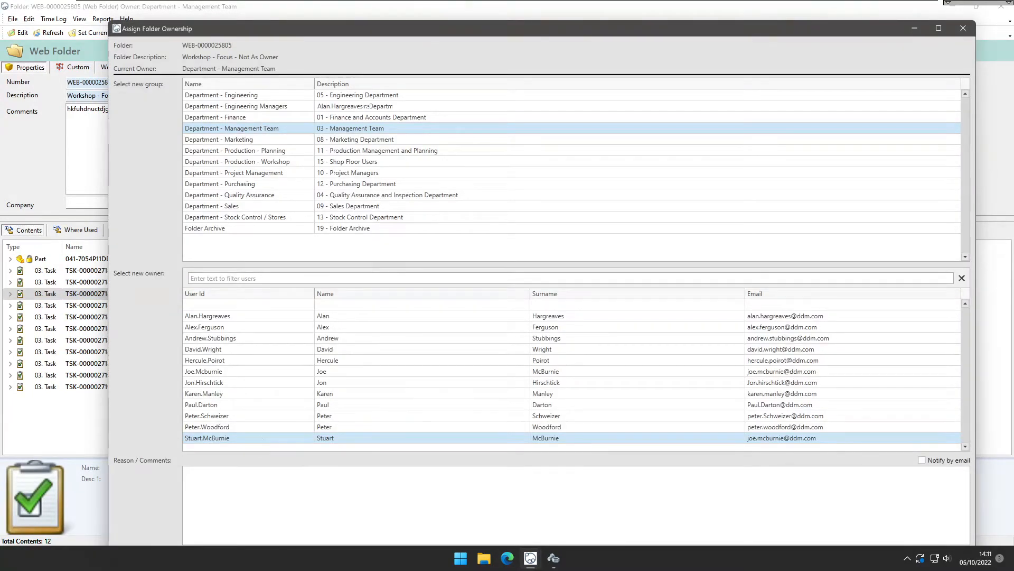
{"action": "left_click_drag", "start_coordinate": [249, 22], "coordinate": [258, 41]}
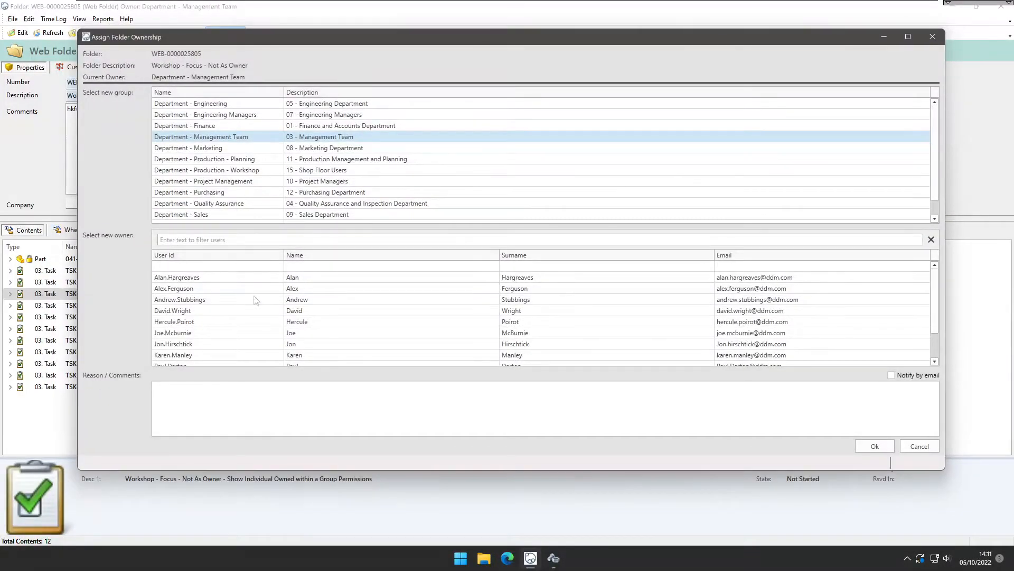
{"action": "scroll", "coordinate": [256, 299], "scroll_direction": "down", "scroll_amount": 3}
{"action": "left_click", "coordinate": [237, 359]}
{"action": "left_click", "coordinate": [237, 404]}
{"action": "type", "text": "ghbjiyjyijuikhkyu"}
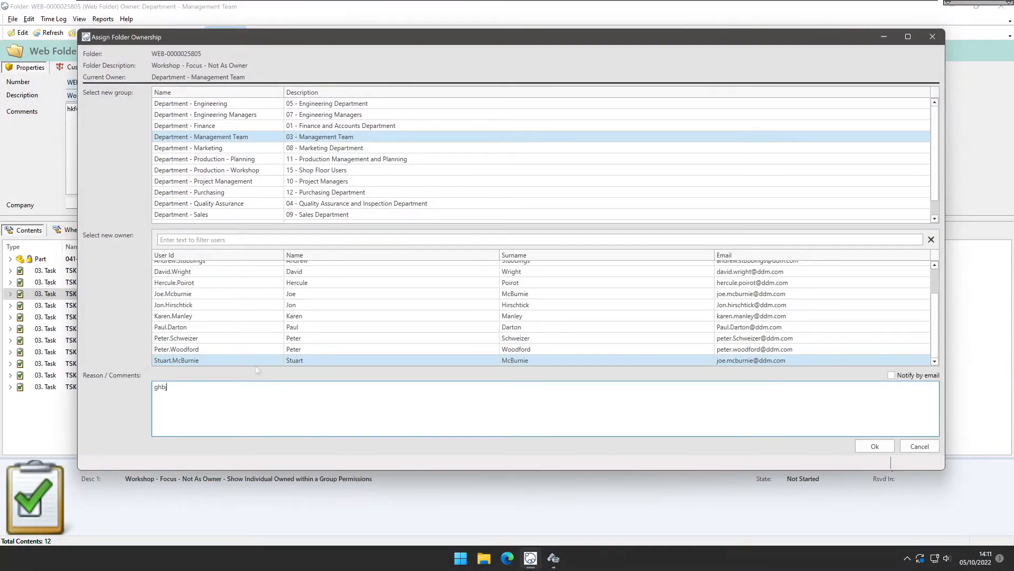
{"action": "left_click", "coordinate": [881, 448]}
{"action": "left_click", "coordinate": [432, 96]}
{"action": "key", "text": "shift+Home"}
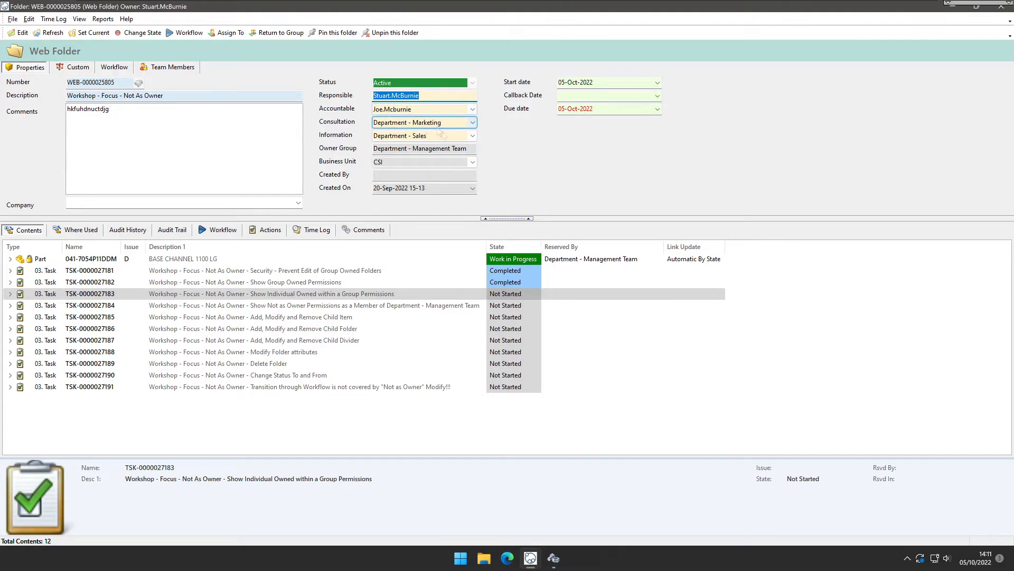
{"action": "left_click_drag", "start_coordinate": [468, 148], "coordinate": [373, 148]}
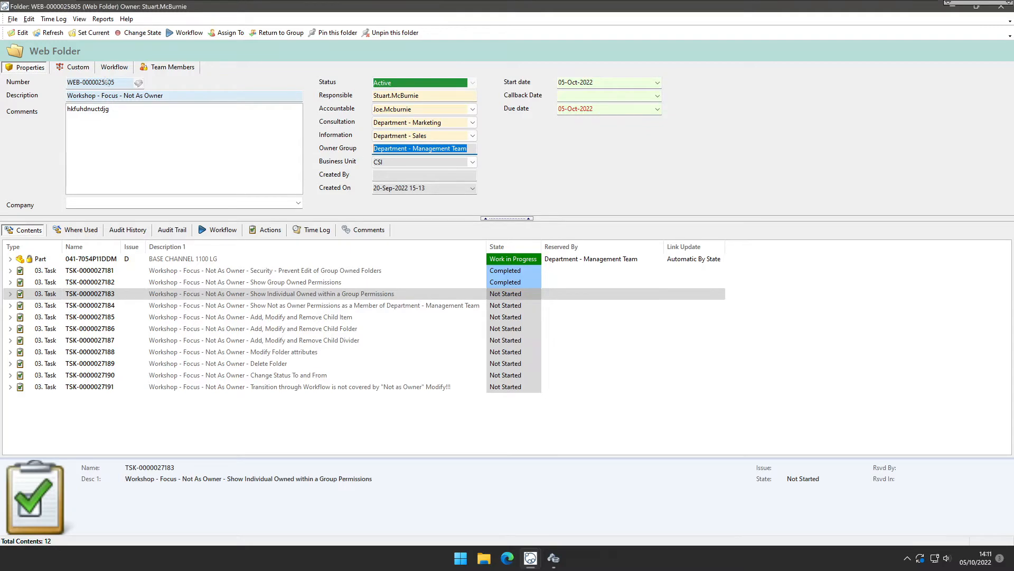
{"action": "left_click", "coordinate": [18, 33]}
{"action": "left_click", "coordinate": [928, 447]}
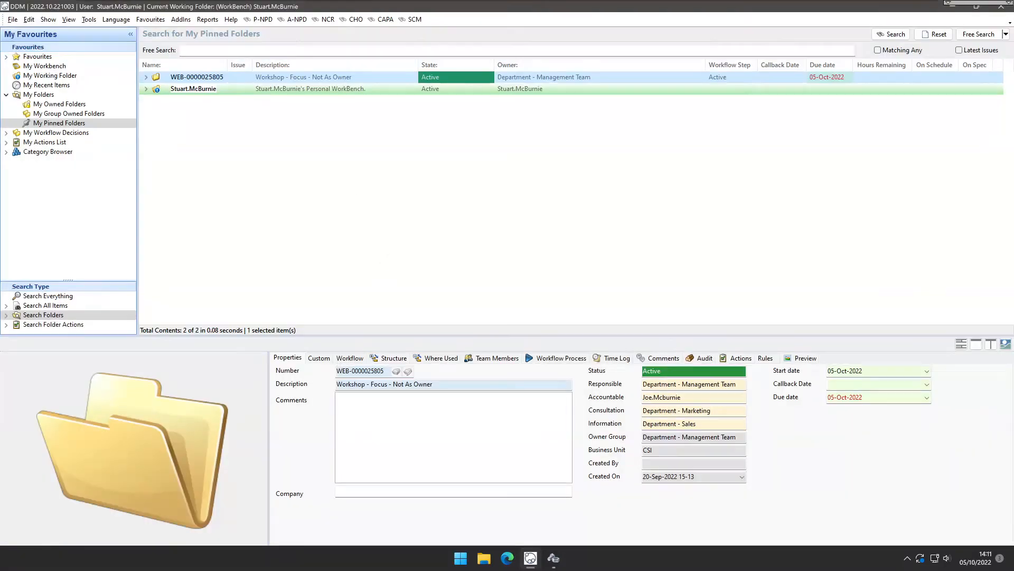
{"action": "double_click", "coordinate": [319, 77]}
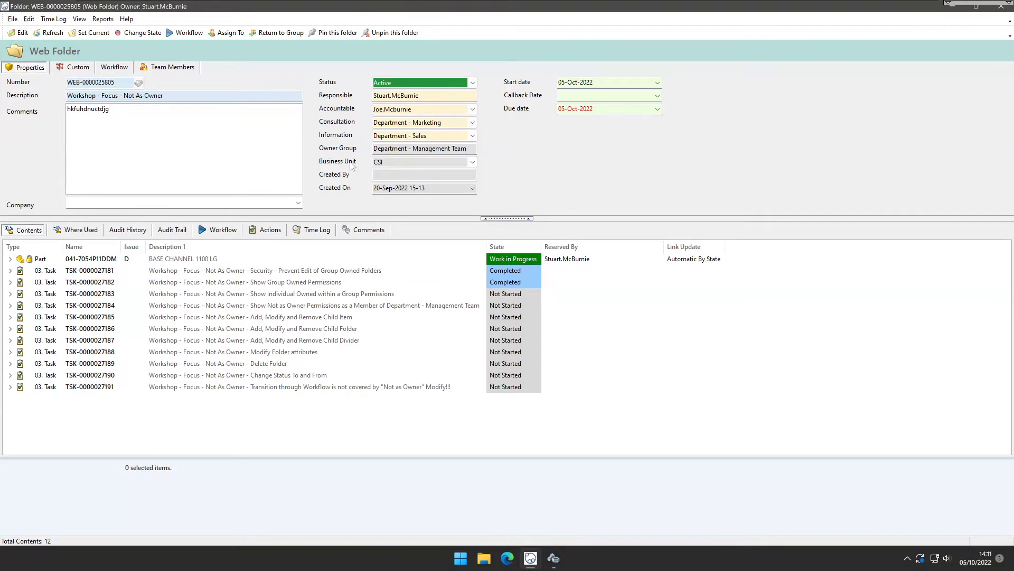
Reassign the folder's ownership to a different Management Team user.
{"action": "left_click", "coordinate": [231, 33]}
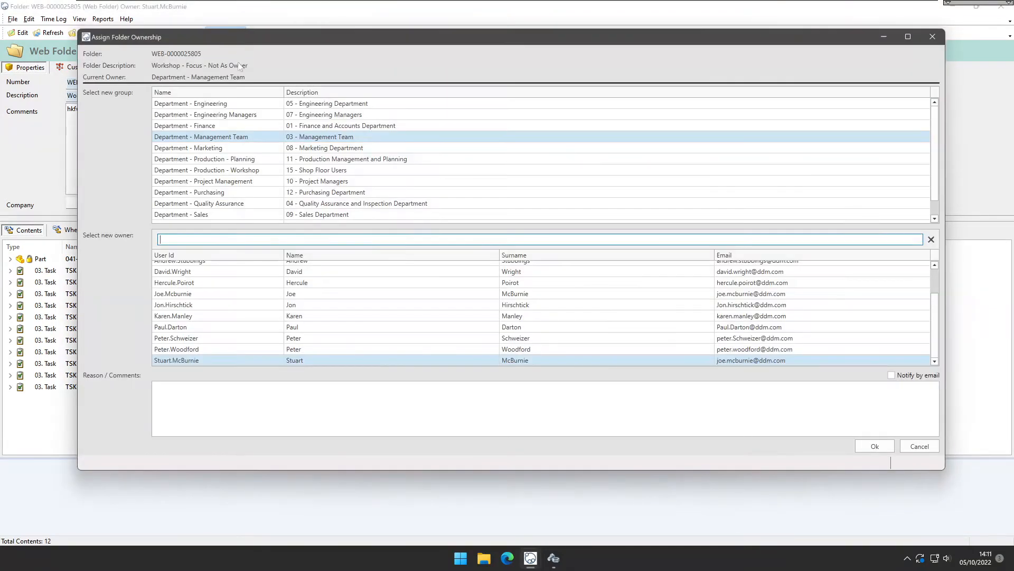
{"action": "left_click", "coordinate": [206, 283]}
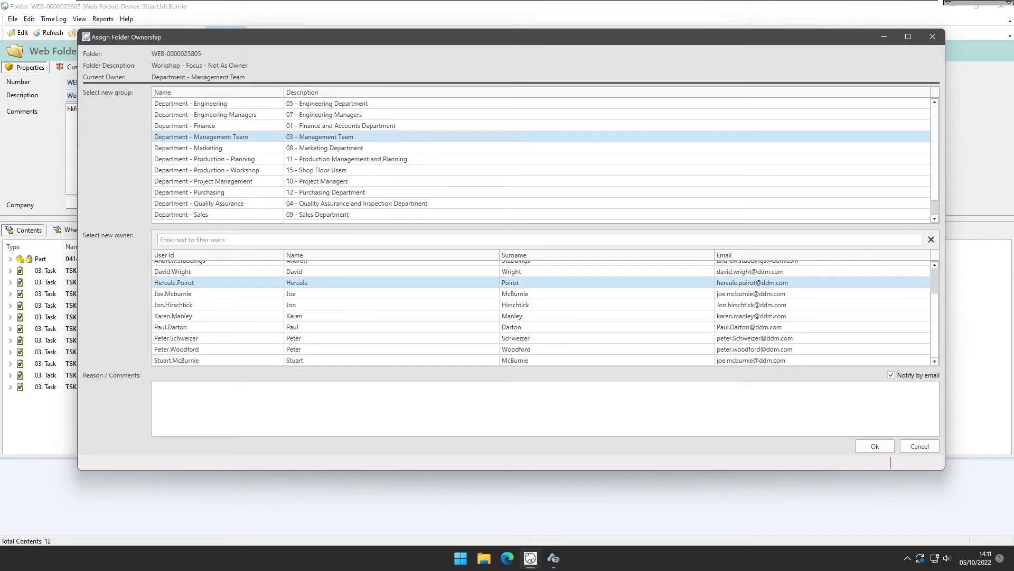
{"action": "left_click", "coordinate": [868, 447]}
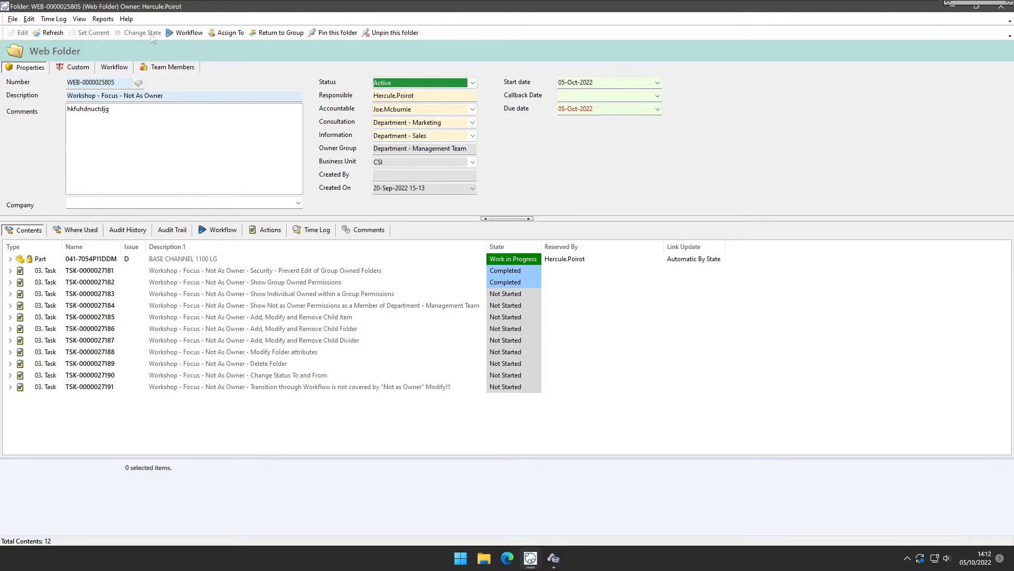
Try to edit the folder's Responsible field, then open the properties of part 041-7054P11DDM and cancel them.
{"action": "double_click", "coordinate": [400, 96]}
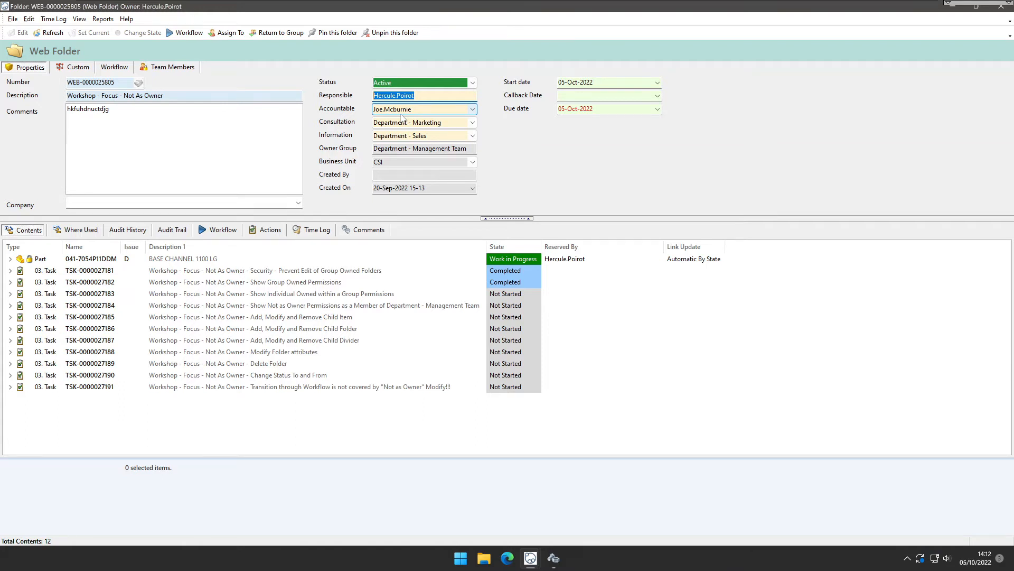
{"action": "left_click", "coordinate": [264, 259]}
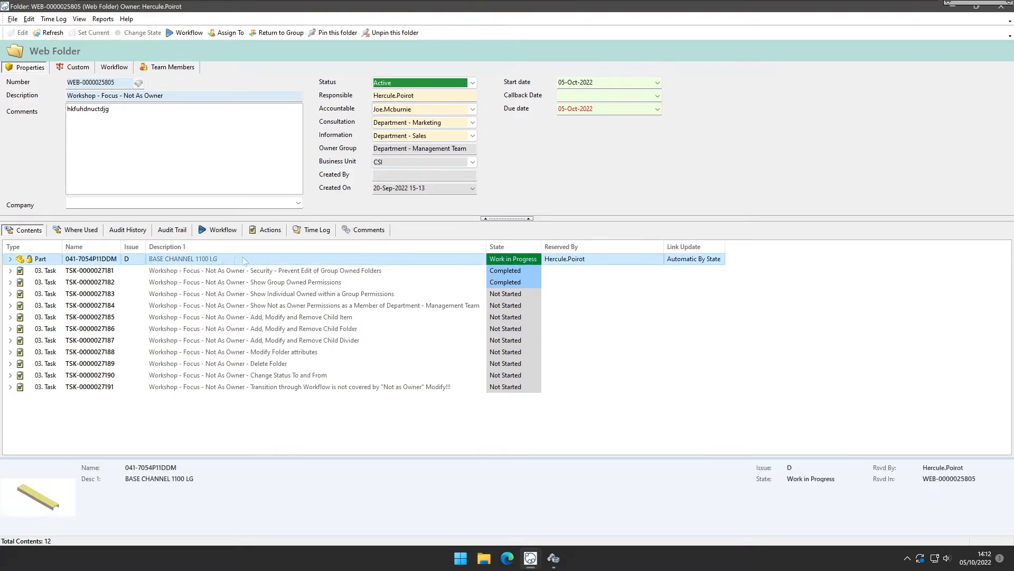
{"action": "right_click", "coordinate": [267, 259]}
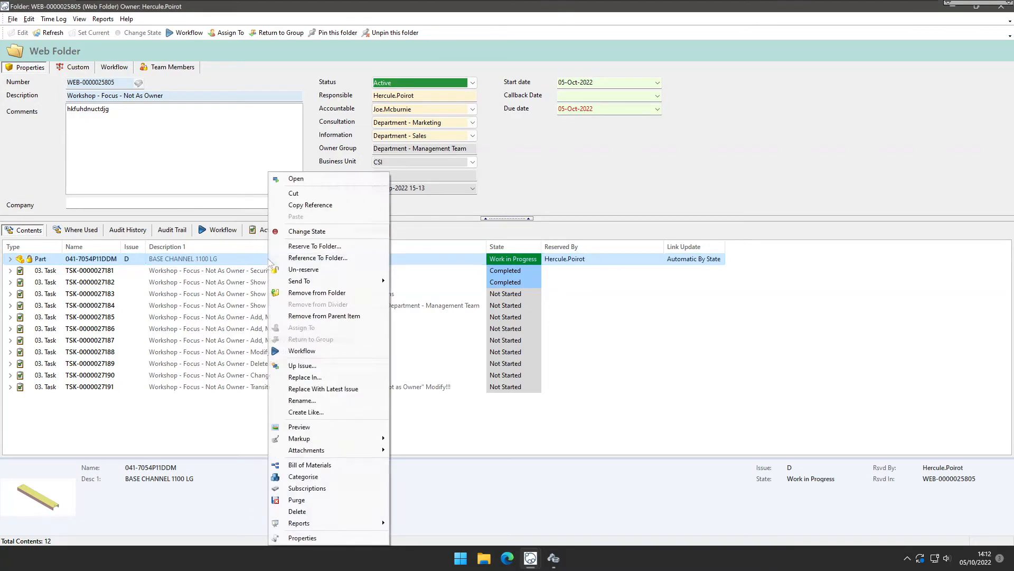
{"action": "left_click", "coordinate": [319, 538]}
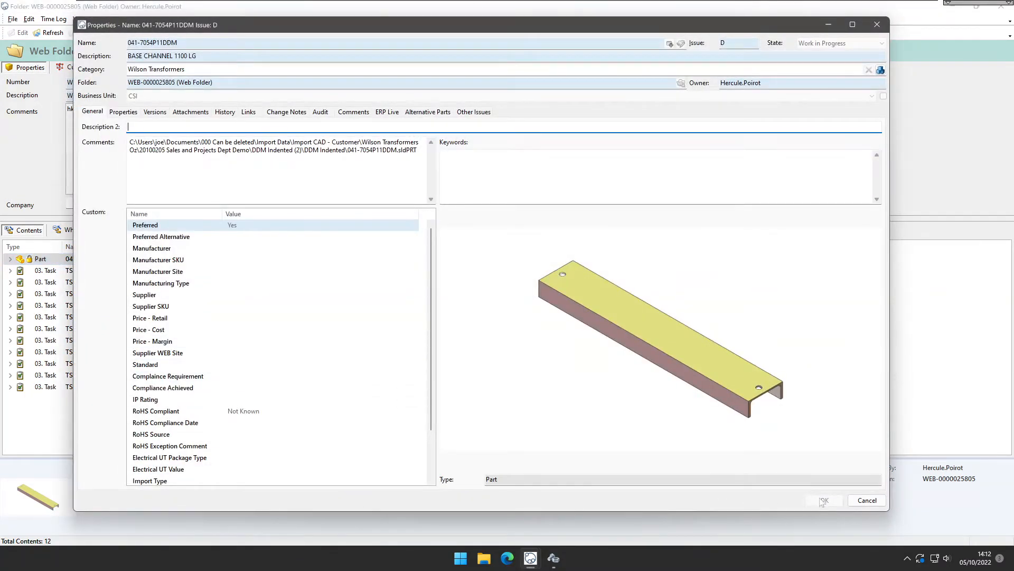
{"action": "left_click", "coordinate": [867, 500]}
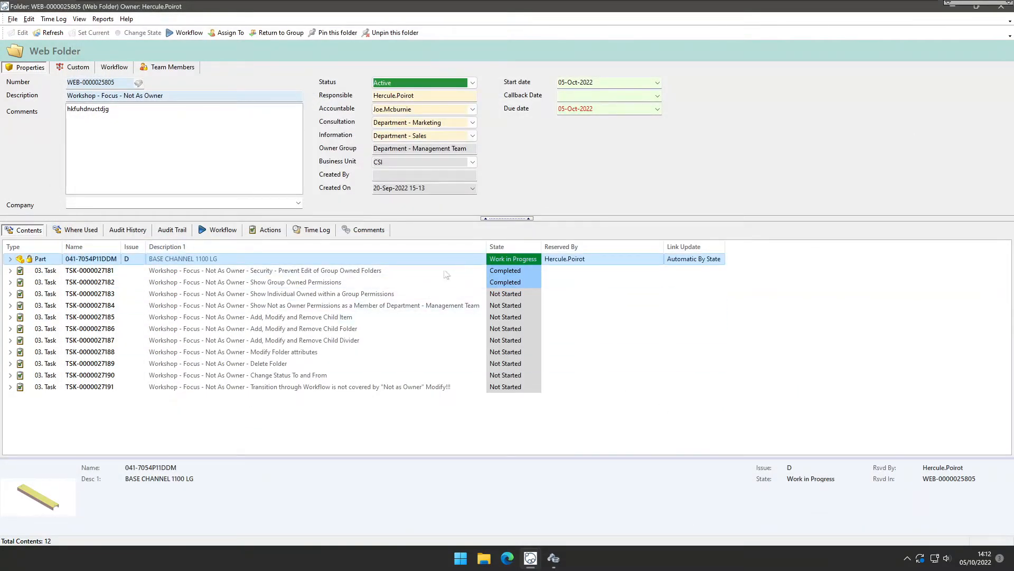
{"action": "left_click", "coordinate": [328, 284]}
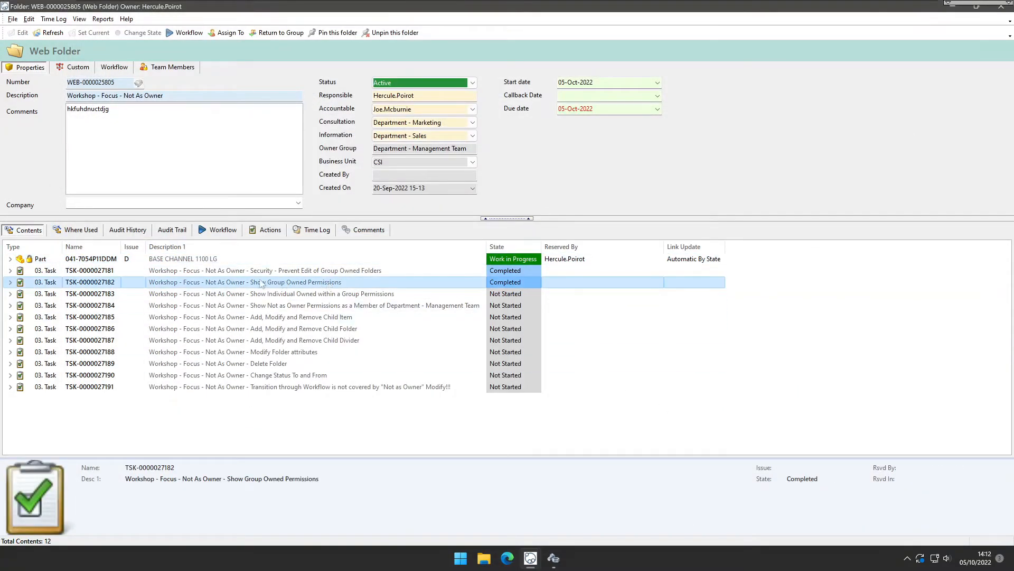
{"action": "left_click", "coordinate": [291, 295]}
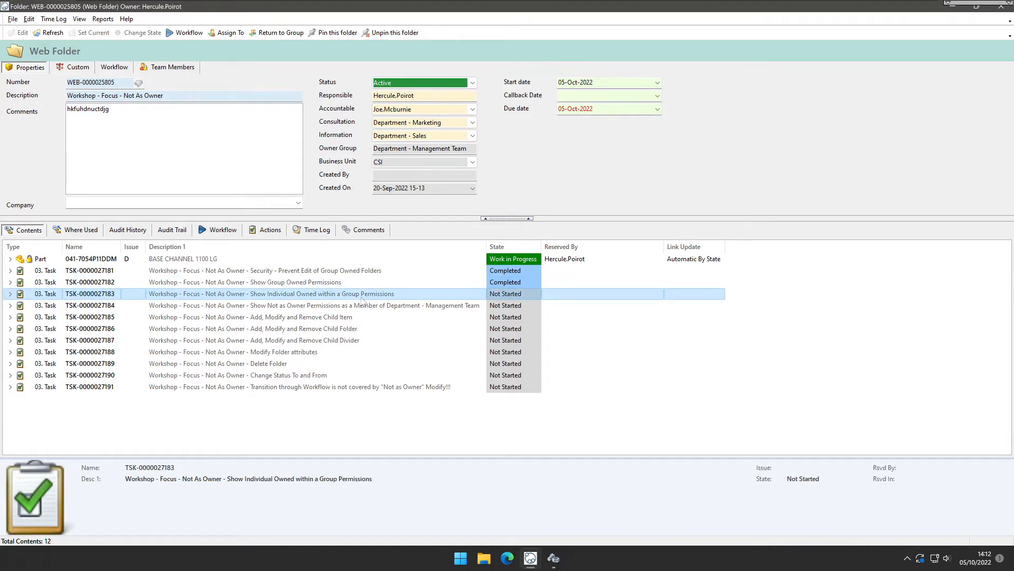
{"action": "left_click", "coordinate": [536, 296]}
{"action": "left_click", "coordinate": [536, 294]}
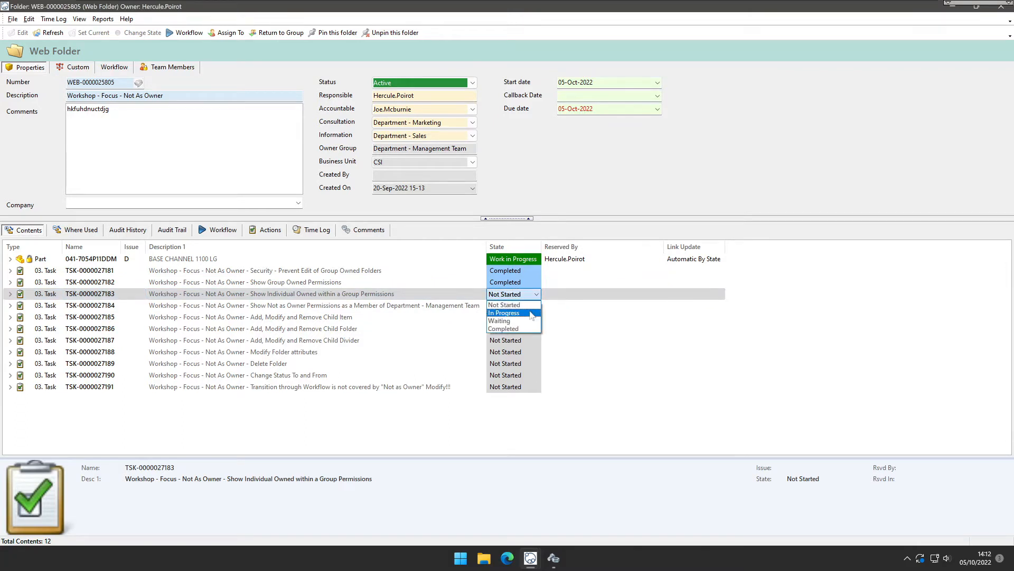
{"action": "left_click", "coordinate": [529, 327]}
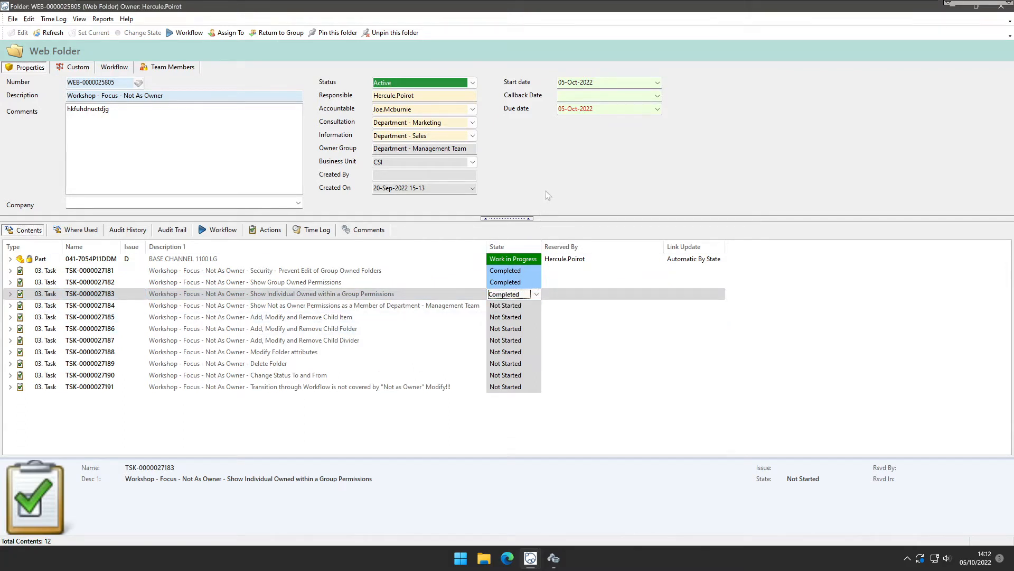
{"action": "left_click", "coordinate": [457, 294]}
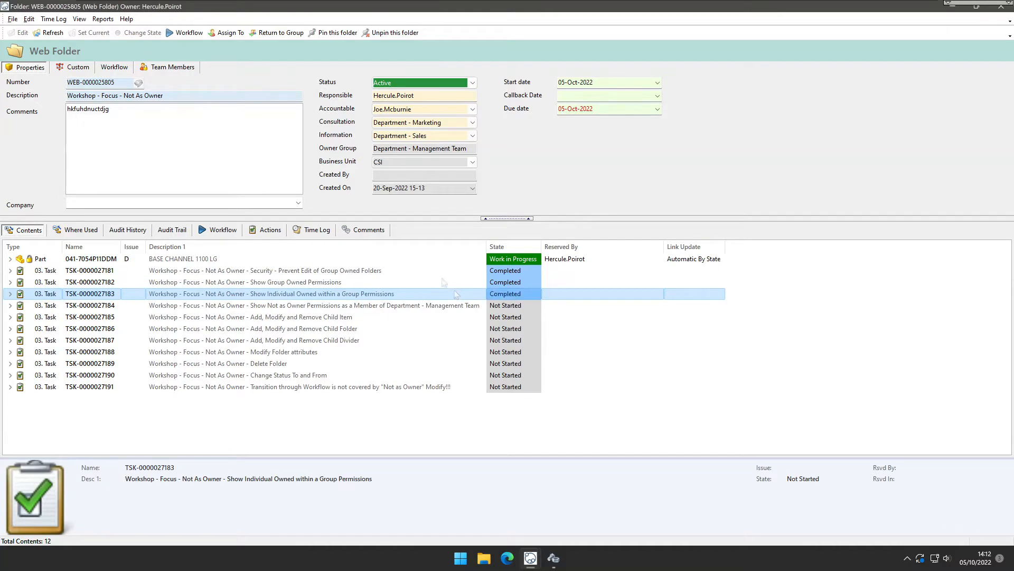
Reassign the folder's ownership to the preselected Management Team user without a reason.
{"action": "left_click", "coordinate": [226, 33]}
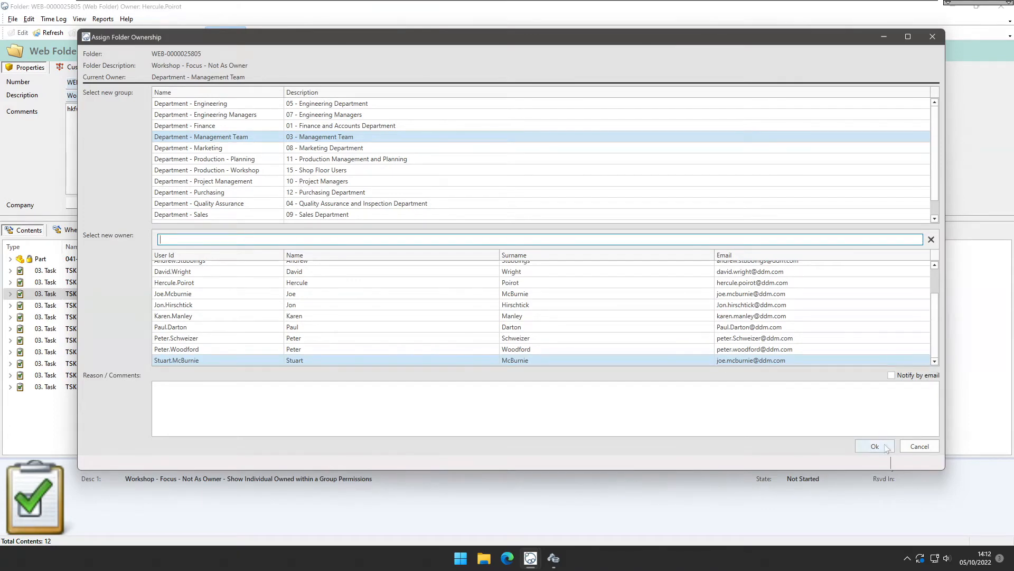
{"action": "left_click", "coordinate": [887, 447]}
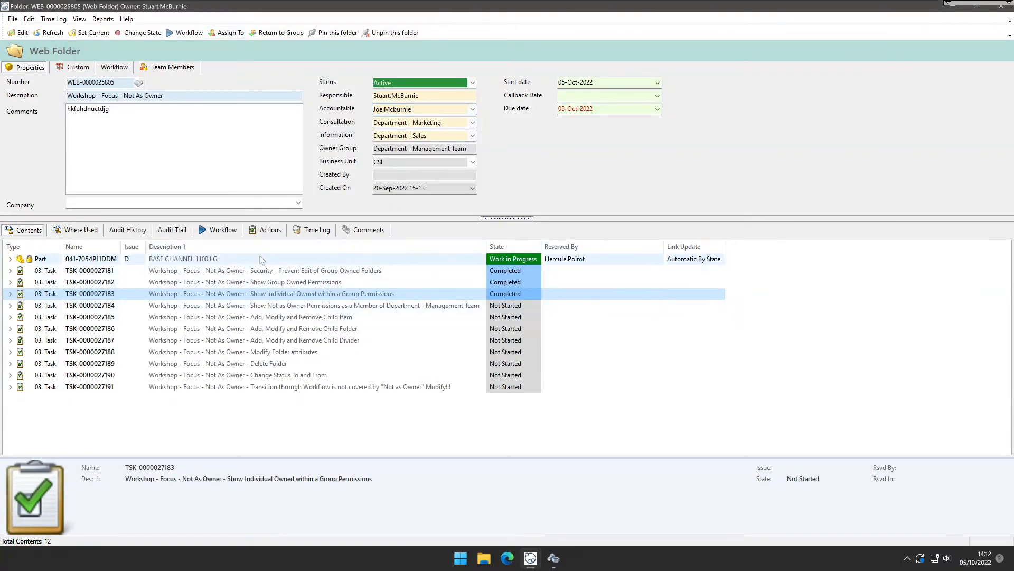
{"action": "double_click", "coordinate": [241, 259]}
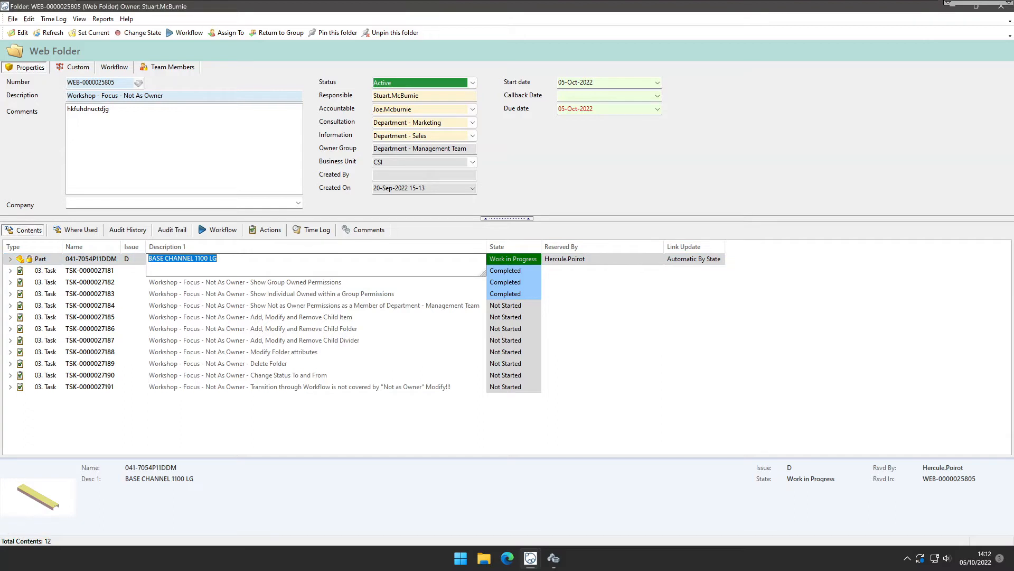
{"action": "left_click", "coordinate": [288, 412]}
{"action": "left_click", "coordinate": [429, 97]}
{"action": "double_click", "coordinate": [429, 97]}
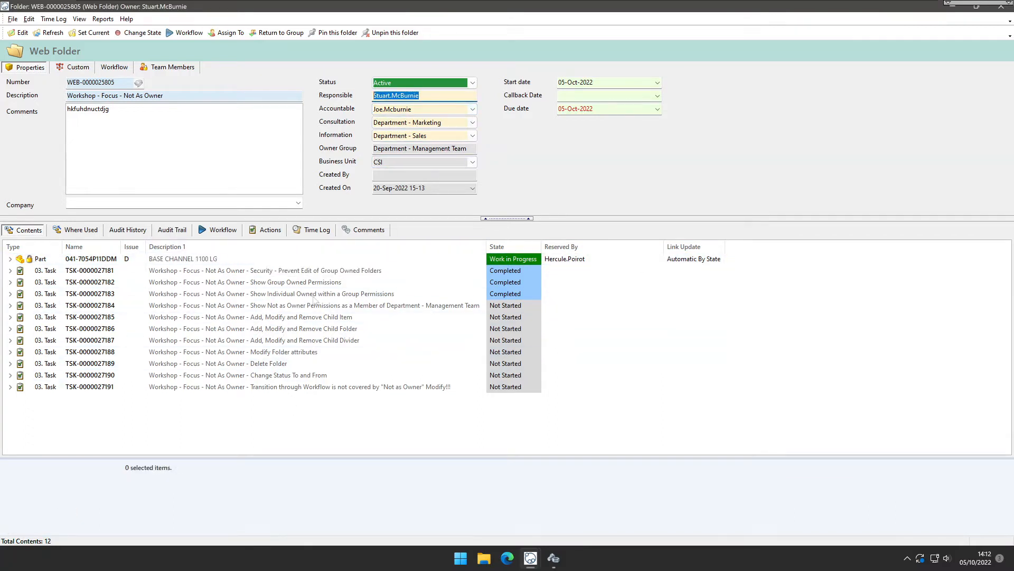
{"action": "left_click", "coordinate": [398, 436]}
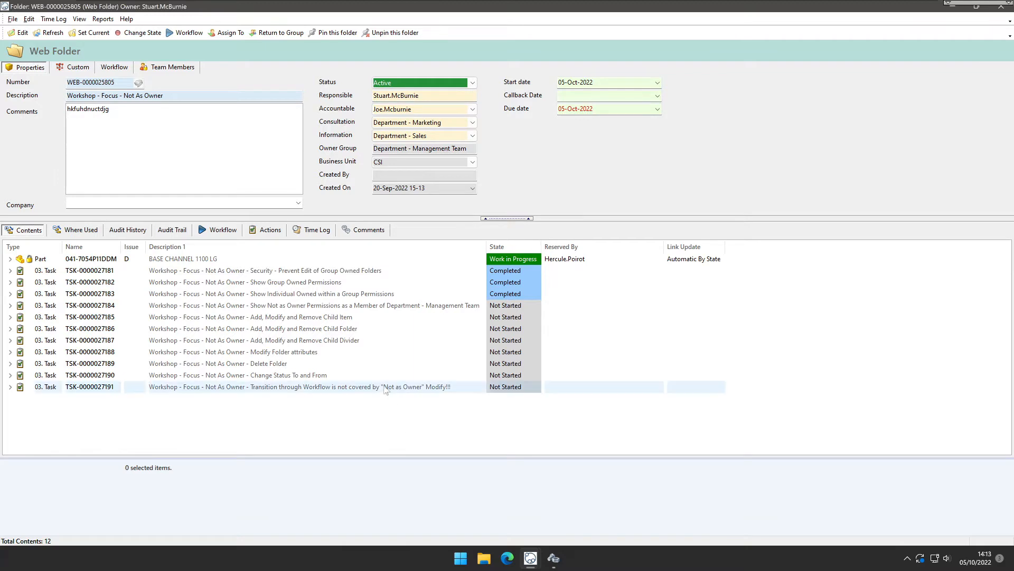
{"action": "left_click", "coordinate": [387, 305]}
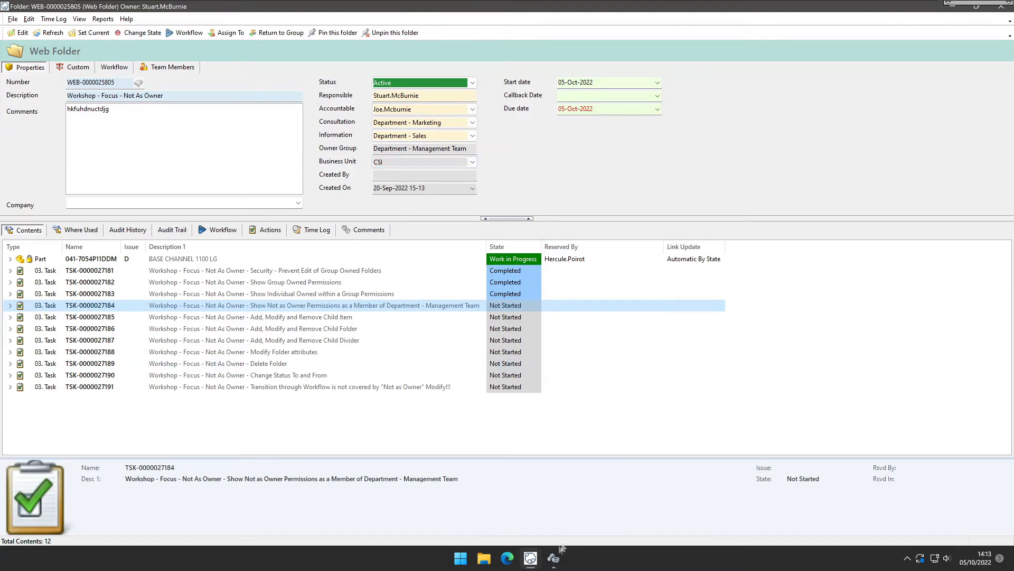
Switch to DDM Administration and expand the WEBPORTAL lifecycle scheme in Access Controls.
{"action": "left_click", "coordinate": [554, 560]}
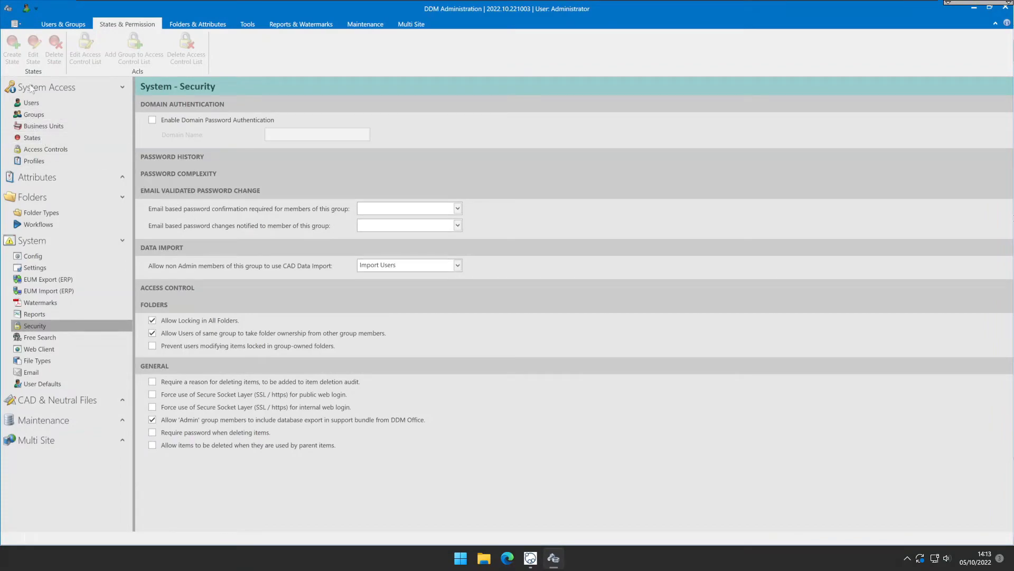
{"action": "left_click", "coordinate": [39, 151]}
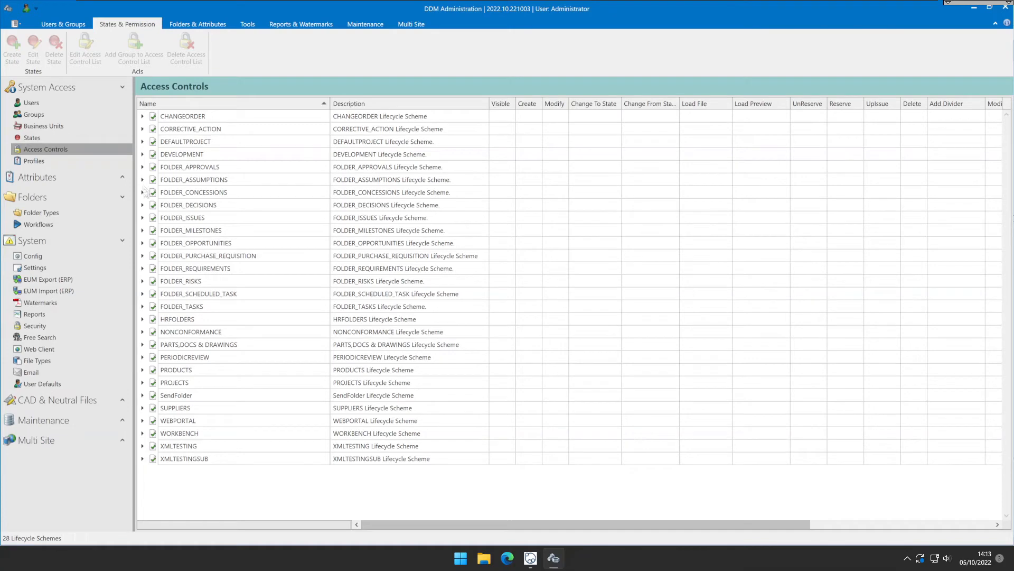
{"action": "left_click", "coordinate": [143, 420]}
{"action": "scroll", "coordinate": [184, 412], "scroll_direction": "down", "scroll_amount": 2}
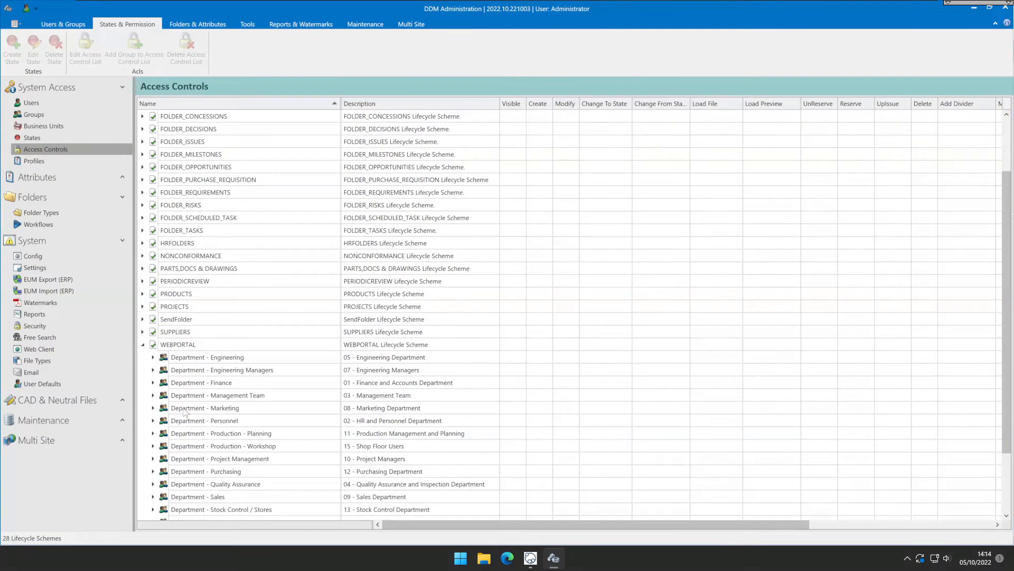
{"action": "scroll", "coordinate": [185, 413], "scroll_direction": "down", "scroll_amount": 2}
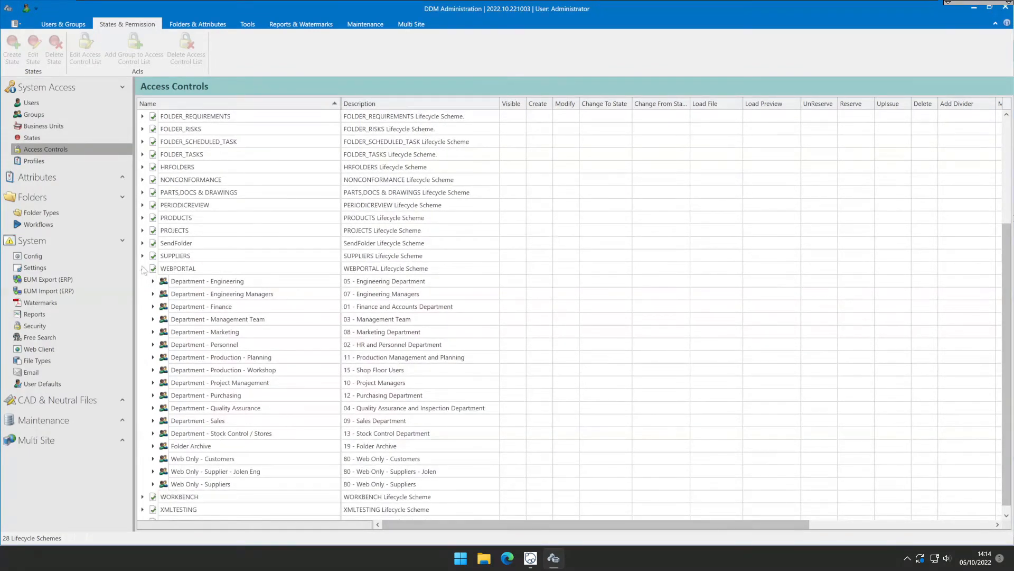
Check the Web Folder entry in Folder Types, then re-expand the WEBPORTAL scheme in Access Controls.
{"action": "left_click", "coordinate": [56, 213]}
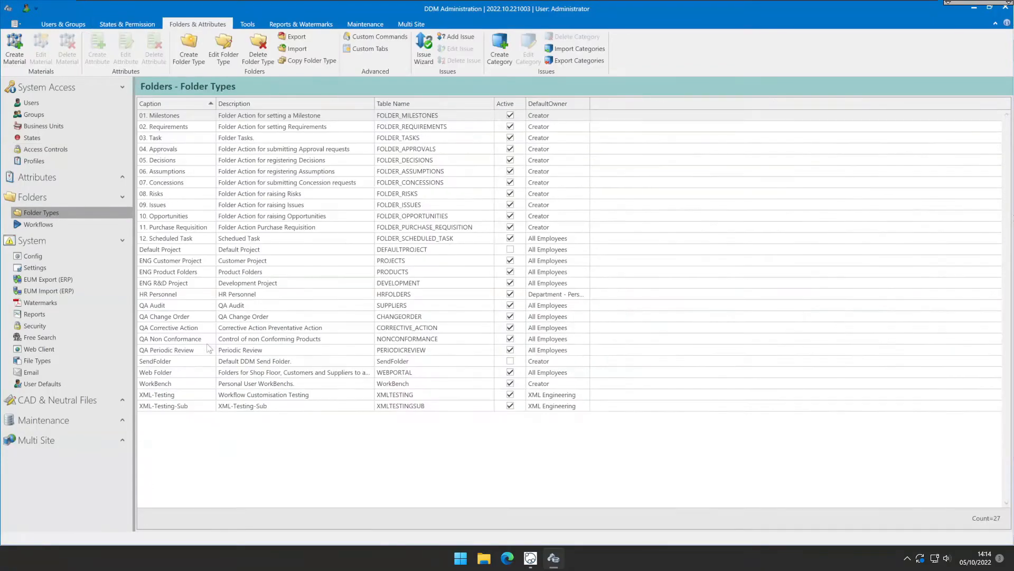
{"action": "left_click", "coordinate": [168, 373]}
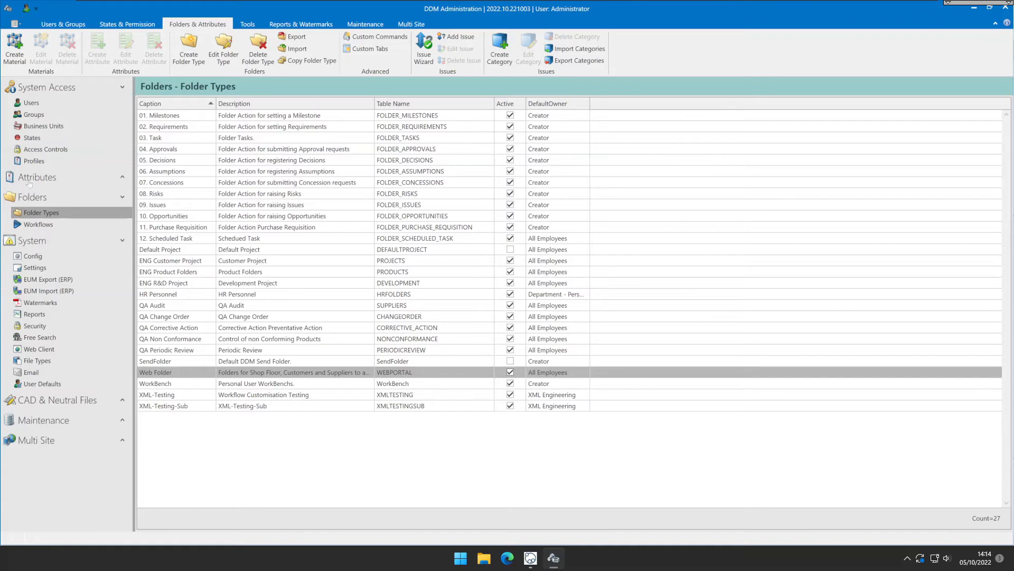
{"action": "left_click", "coordinate": [58, 150]}
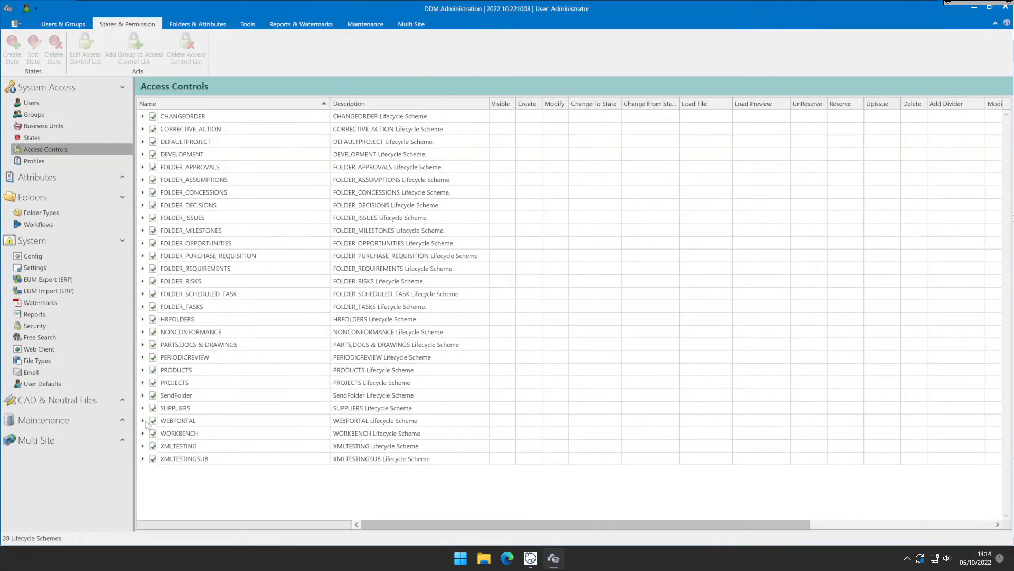
{"action": "left_click", "coordinate": [142, 420]}
{"action": "scroll", "coordinate": [217, 384], "scroll_direction": "down", "scroll_amount": 4}
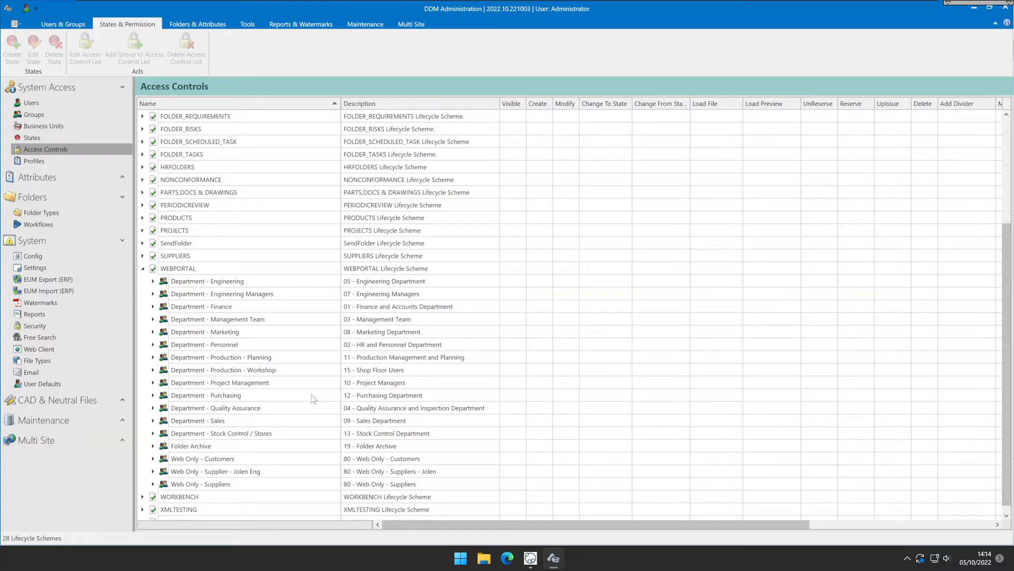
Examine the groups under the PARTS,DOCS & DRAWINGS and WEBPORTAL access control schemes.
{"action": "left_click", "coordinate": [143, 193]}
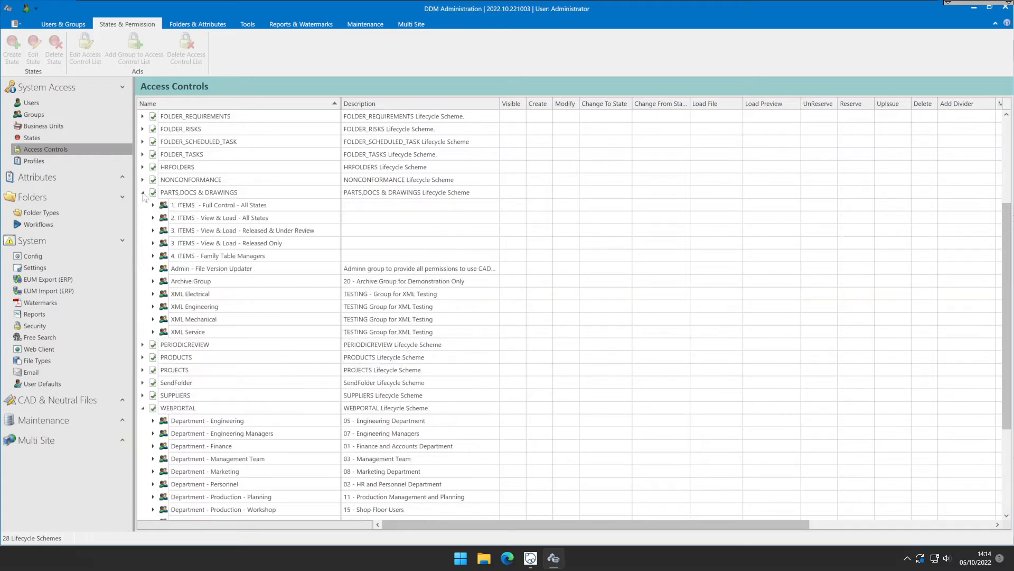
{"action": "left_click", "coordinate": [196, 194]}
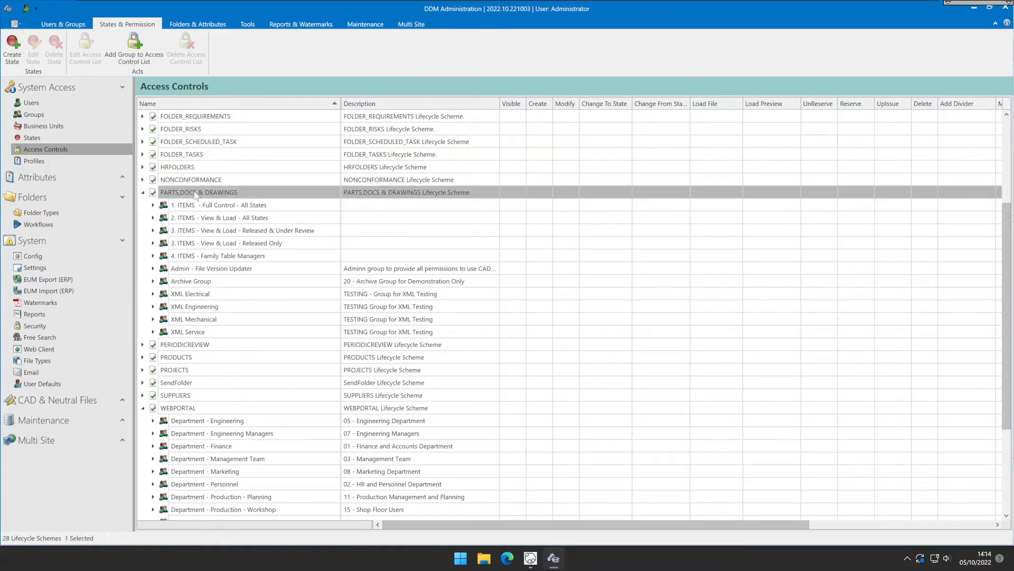
{"action": "left_click", "coordinate": [143, 193]}
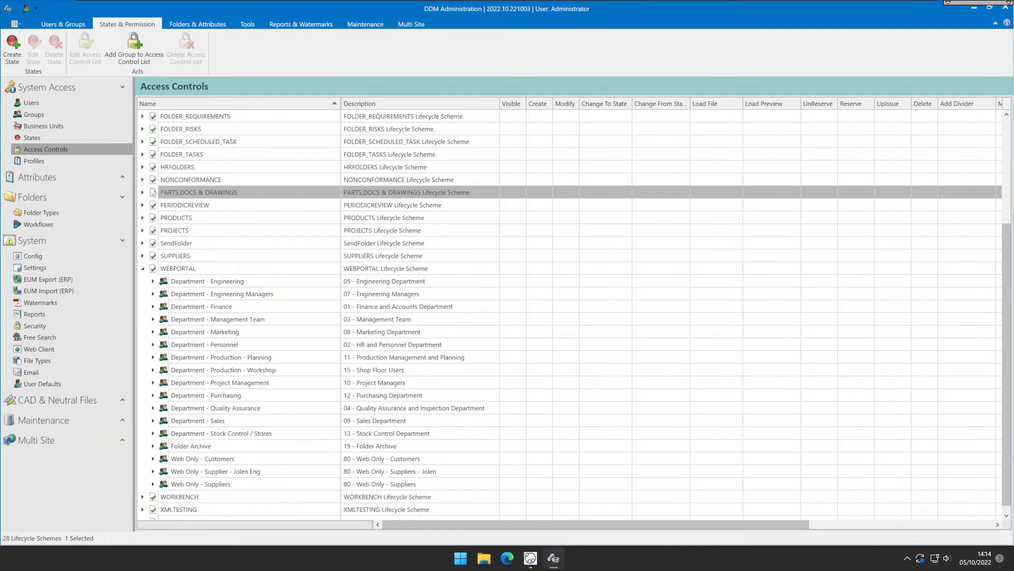
{"action": "left_click", "coordinate": [186, 269]}
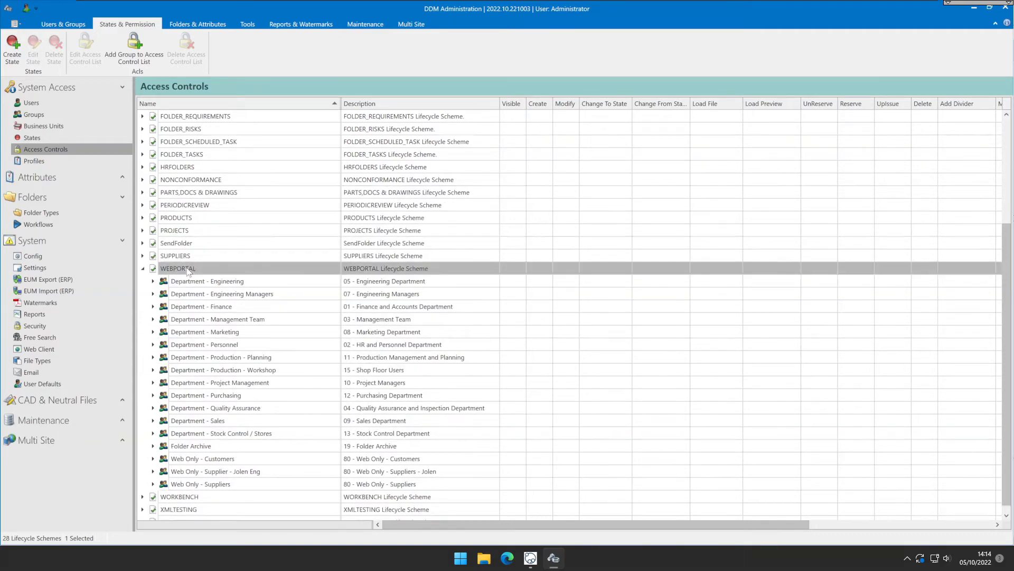
{"action": "left_click", "coordinate": [216, 296]}
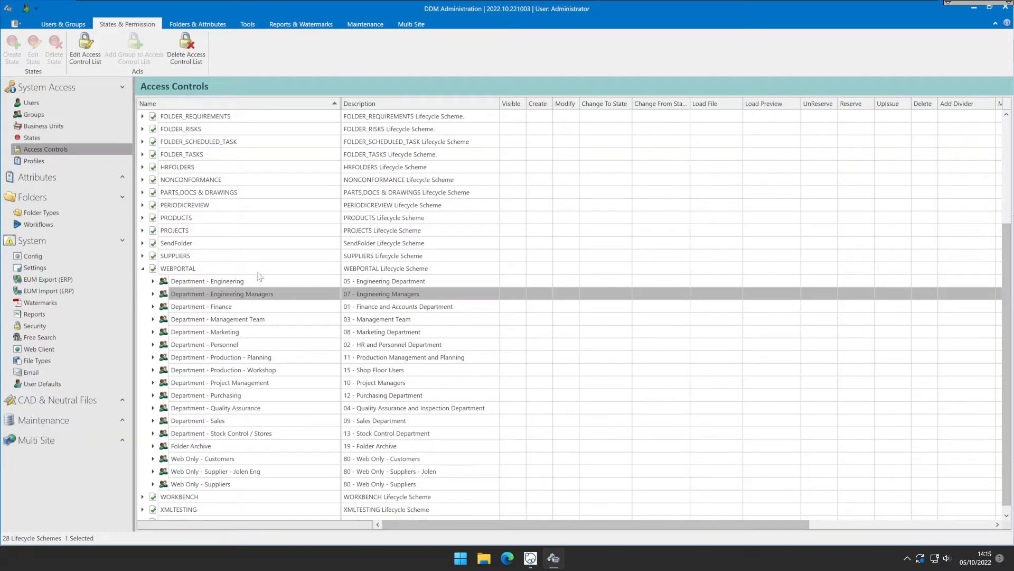
{"action": "left_click", "coordinate": [259, 281]}
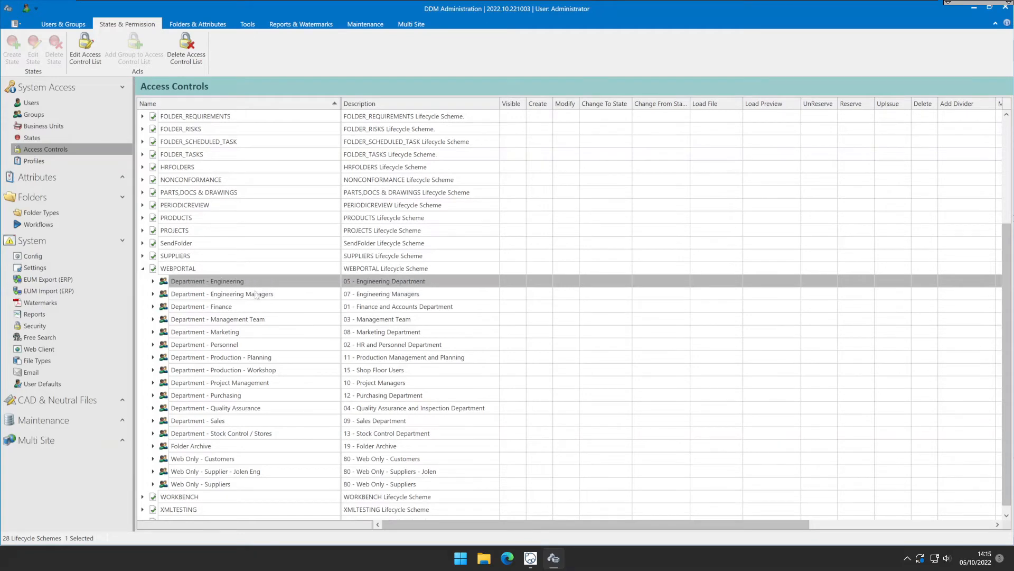
{"action": "left_click", "coordinate": [277, 484], "text": "shift"}
{"action": "right_click", "coordinate": [279, 394]}
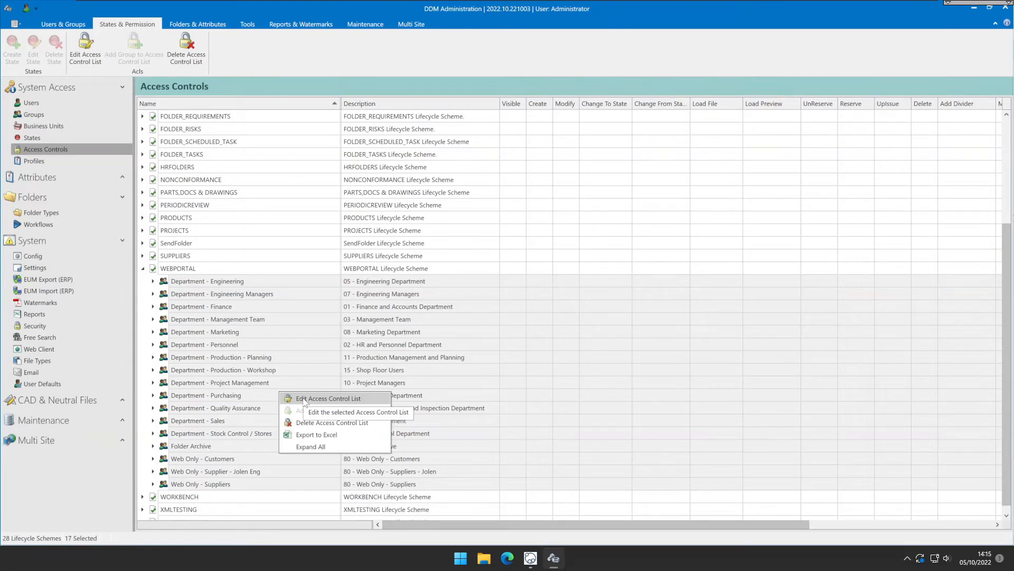
Open the WEBPORTAL access control list for Department - Engineering Managers and view its As Owner folder permissions.
{"action": "left_click", "coordinate": [280, 297]}
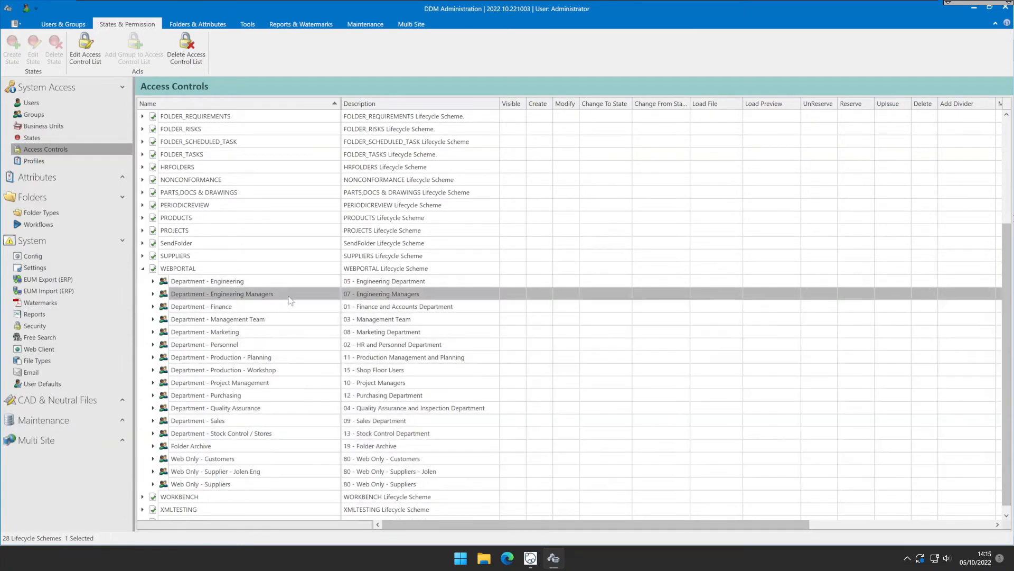
{"action": "right_click", "coordinate": [297, 295]}
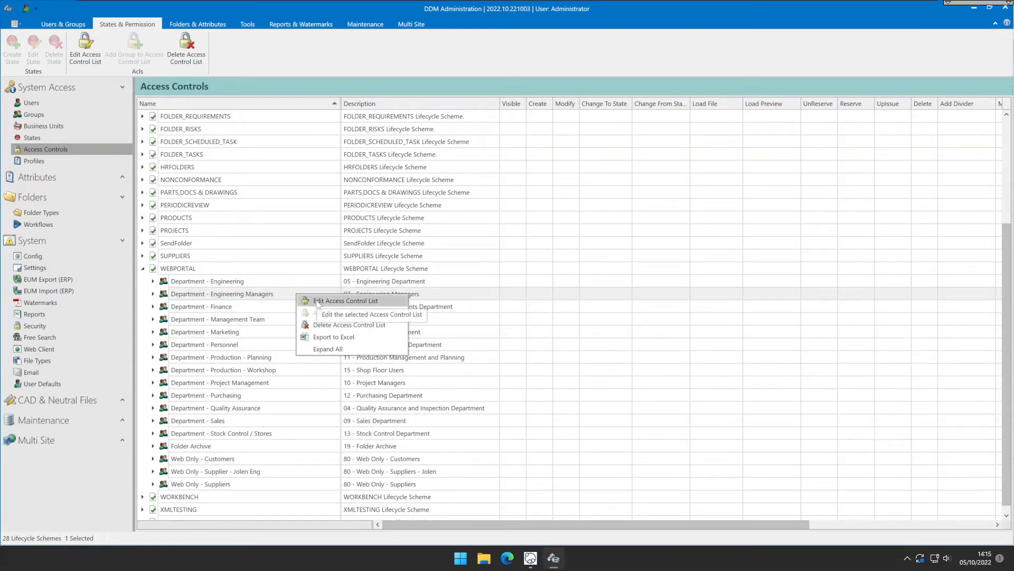
{"action": "left_click", "coordinate": [316, 300]}
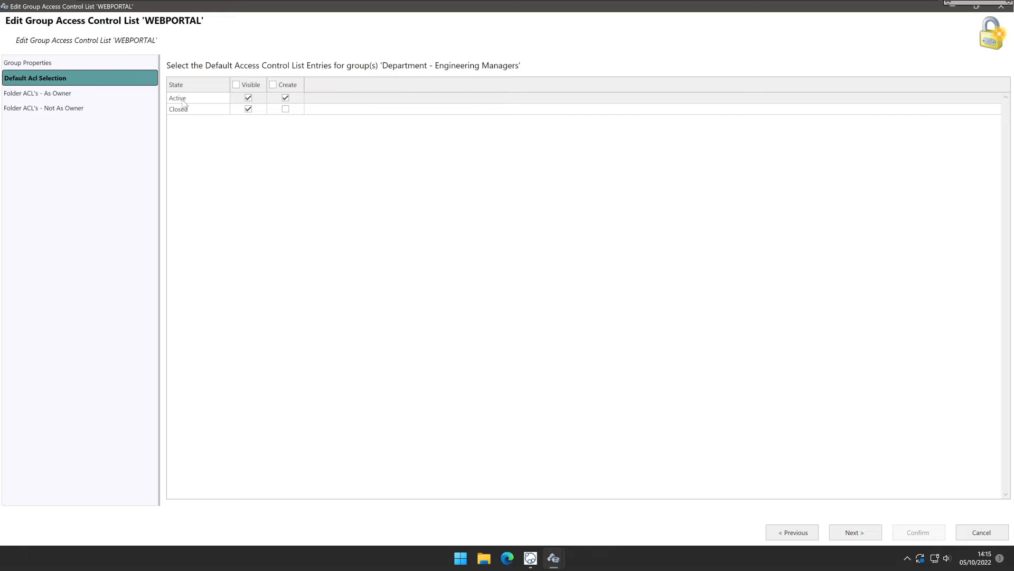
{"action": "left_click", "coordinate": [49, 97]}
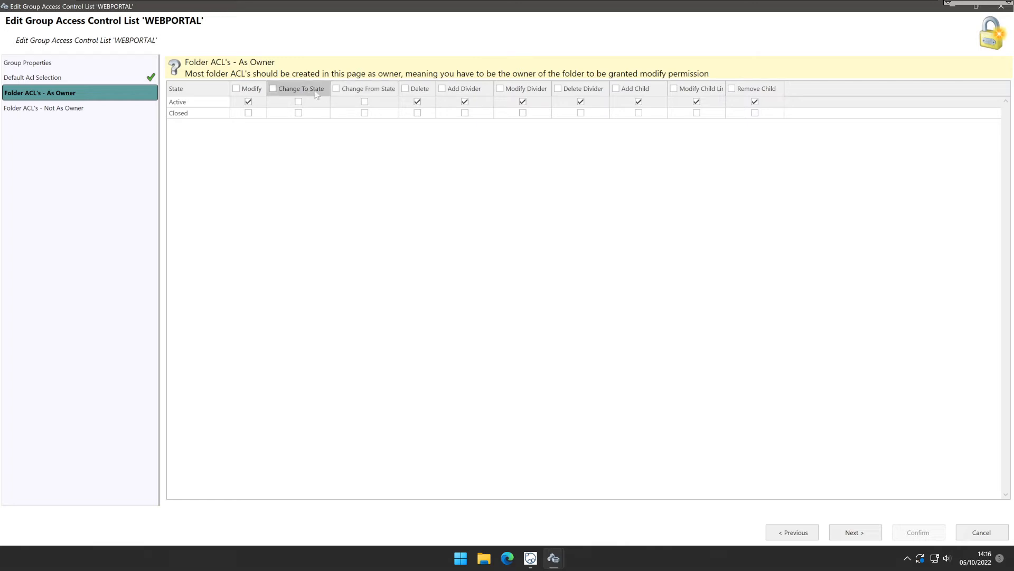
{"action": "left_click", "coordinate": [364, 101]}
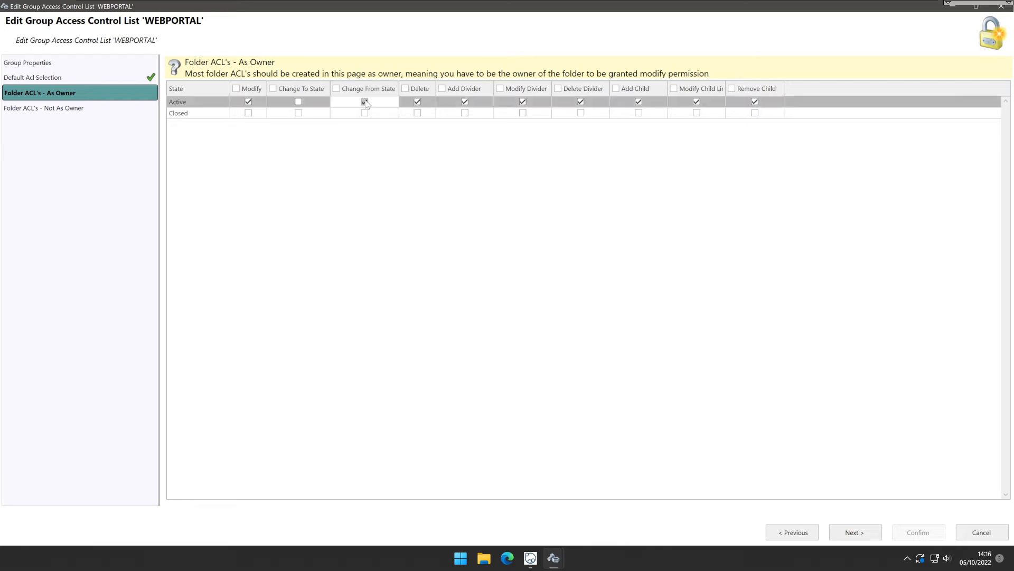
{"action": "left_click", "coordinate": [298, 117]}
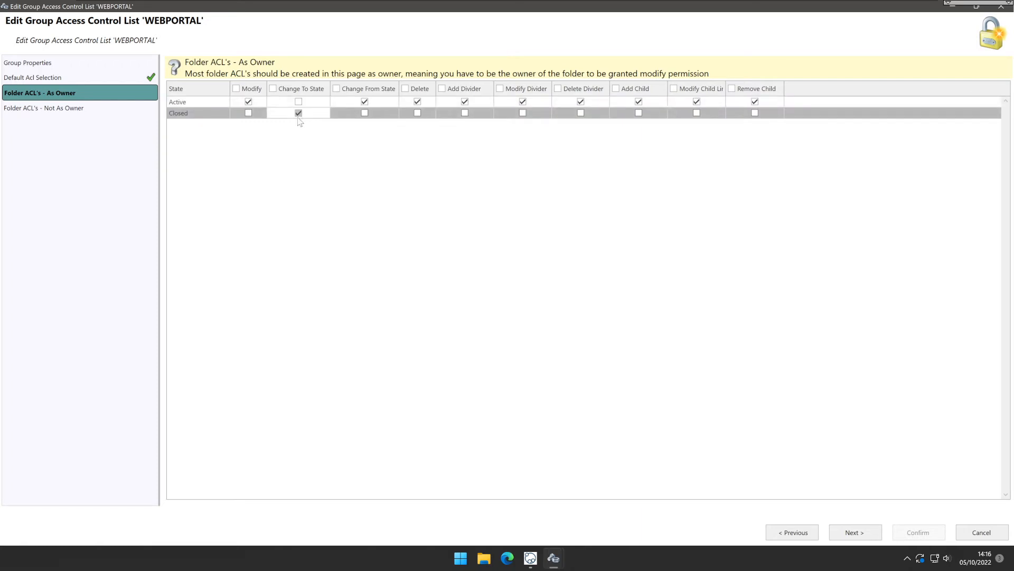
{"action": "left_click", "coordinate": [299, 113]}
{"action": "left_click", "coordinate": [364, 102]}
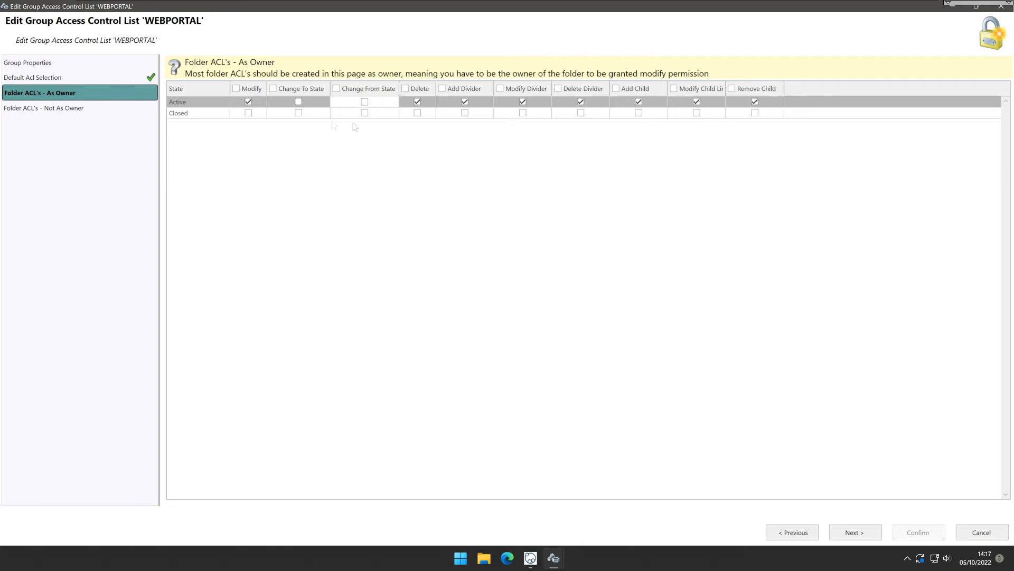
{"action": "left_click", "coordinate": [195, 114]}
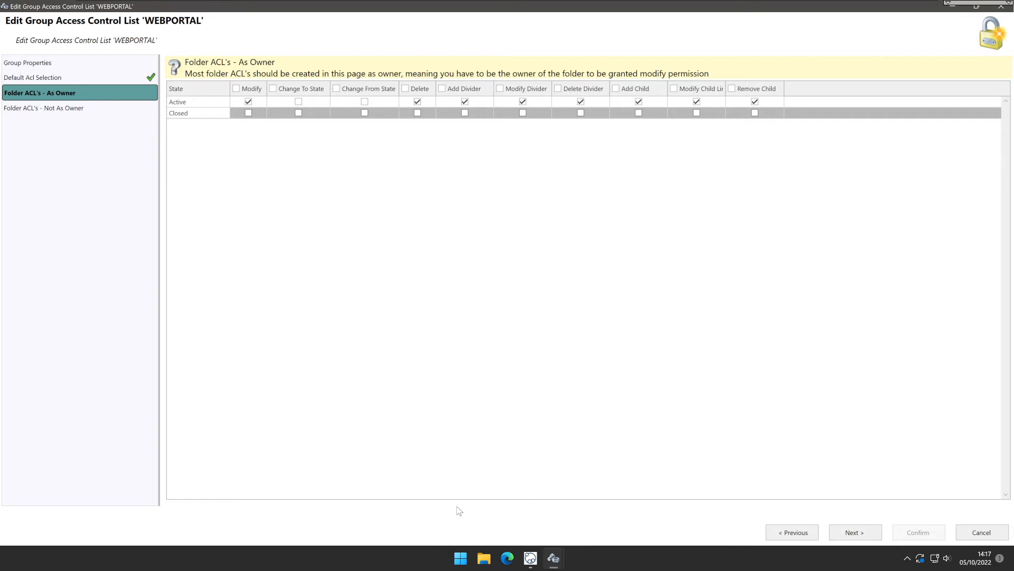
Review the Not As Owner folder permissions and confirm the access control list dialog.
{"action": "left_click", "coordinate": [39, 110]}
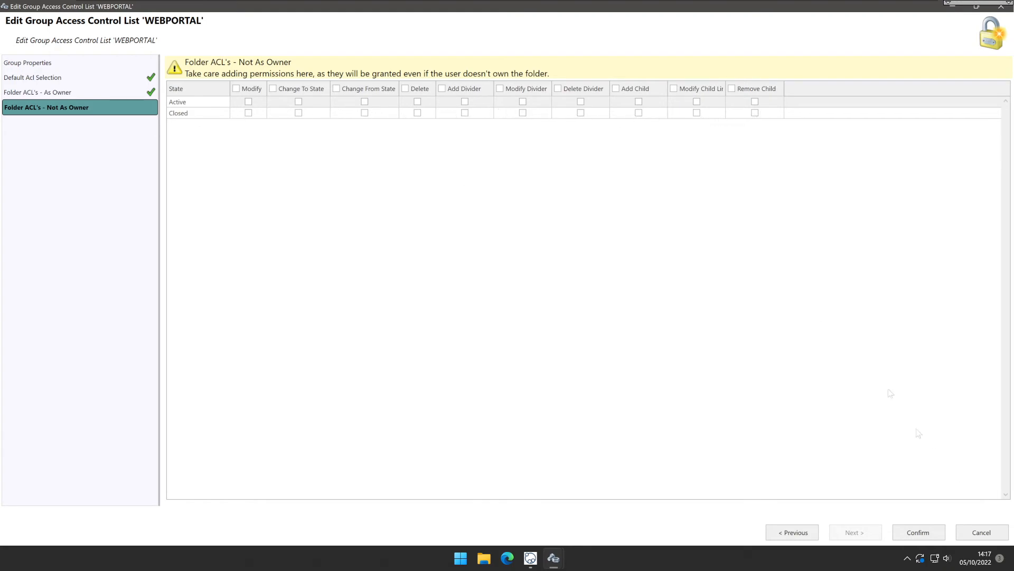
{"action": "left_click", "coordinate": [934, 534]}
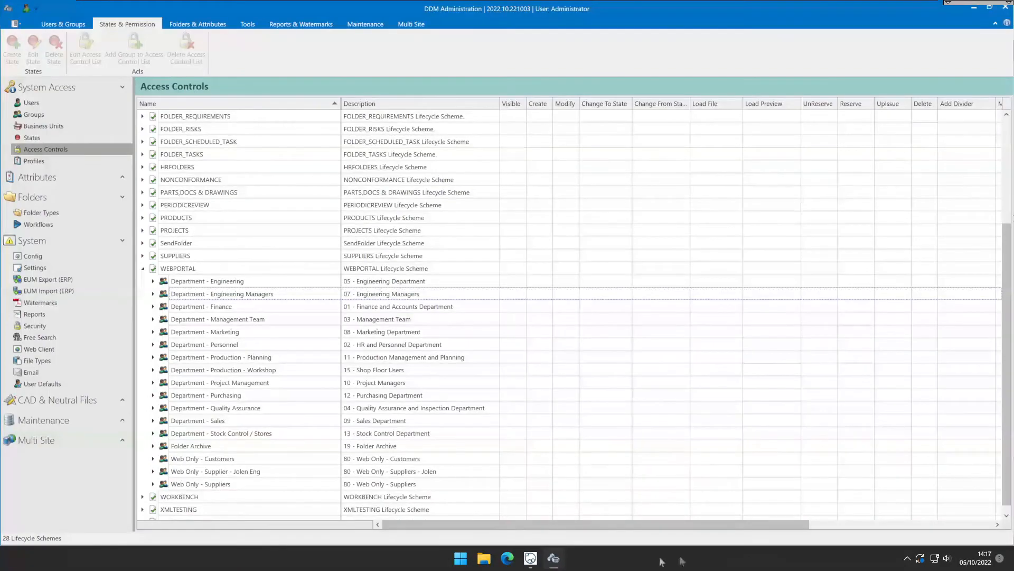
Switch to the web folder and assign its ownership to Department - Production - Workshop with a group member as owner.
{"action": "left_click", "coordinate": [530, 561]}
{"action": "left_click", "coordinate": [576, 454]}
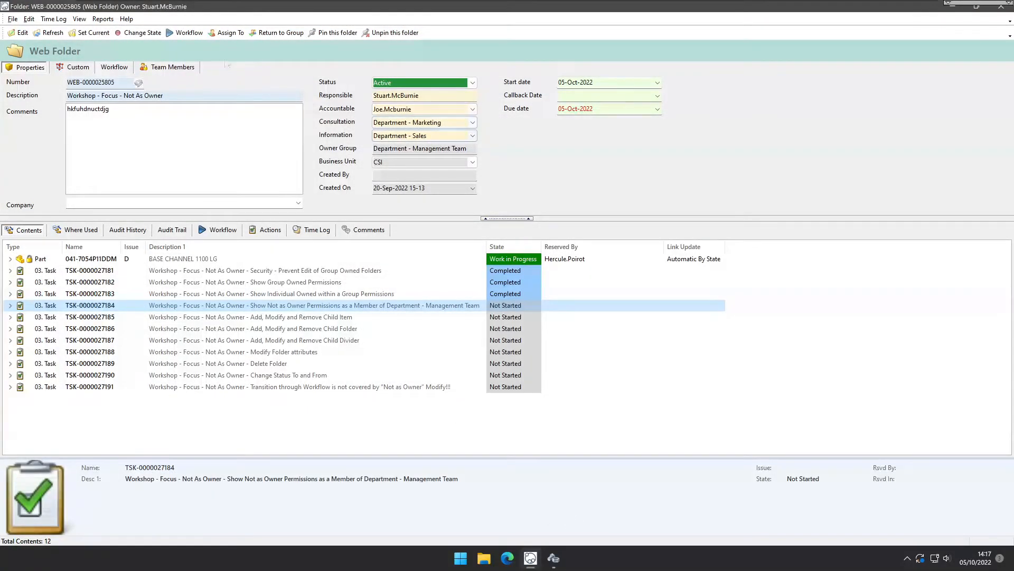
{"action": "left_click", "coordinate": [235, 35]}
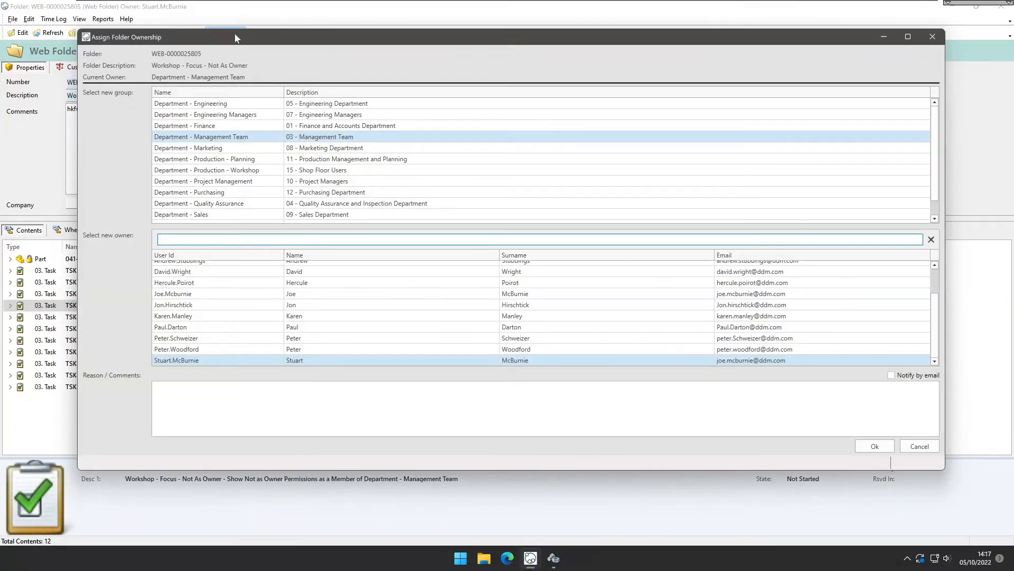
{"action": "left_click", "coordinate": [231, 170]}
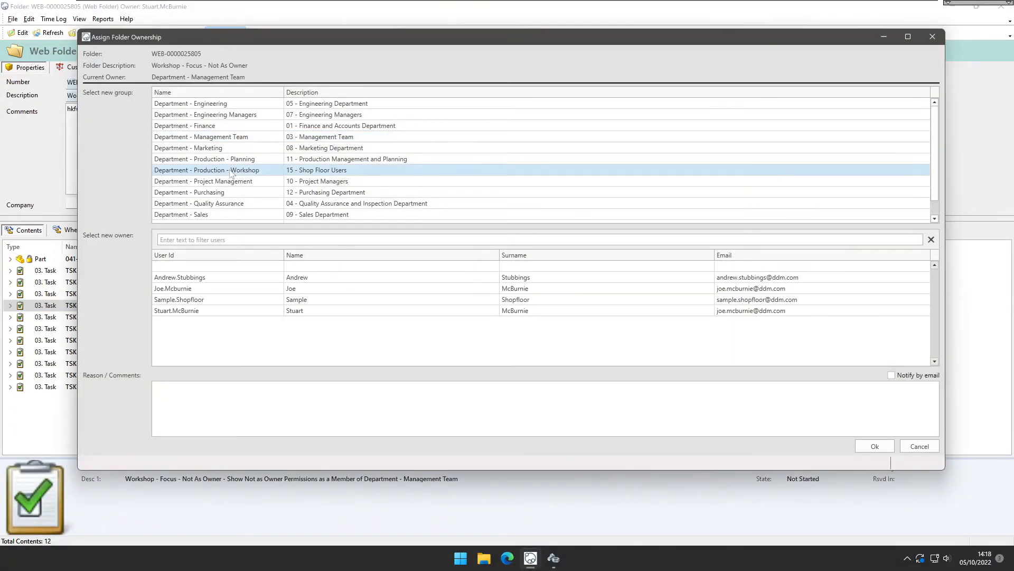
{"action": "left_click", "coordinate": [216, 288]}
{"action": "left_click", "coordinate": [873, 448]}
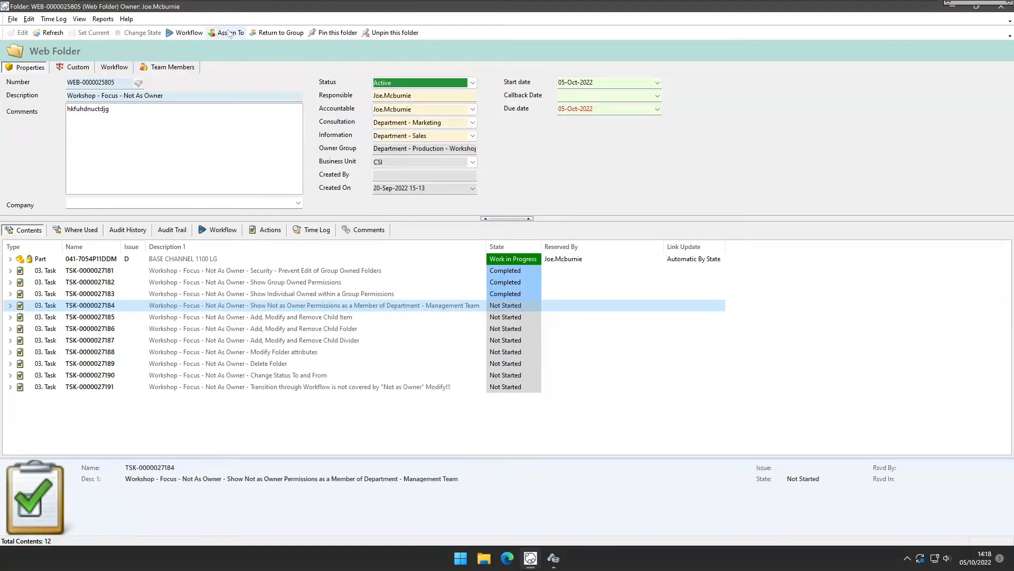
Reassign the folder's ownership to another user within Department - Production - Workshop.
{"action": "left_click", "coordinate": [226, 33]}
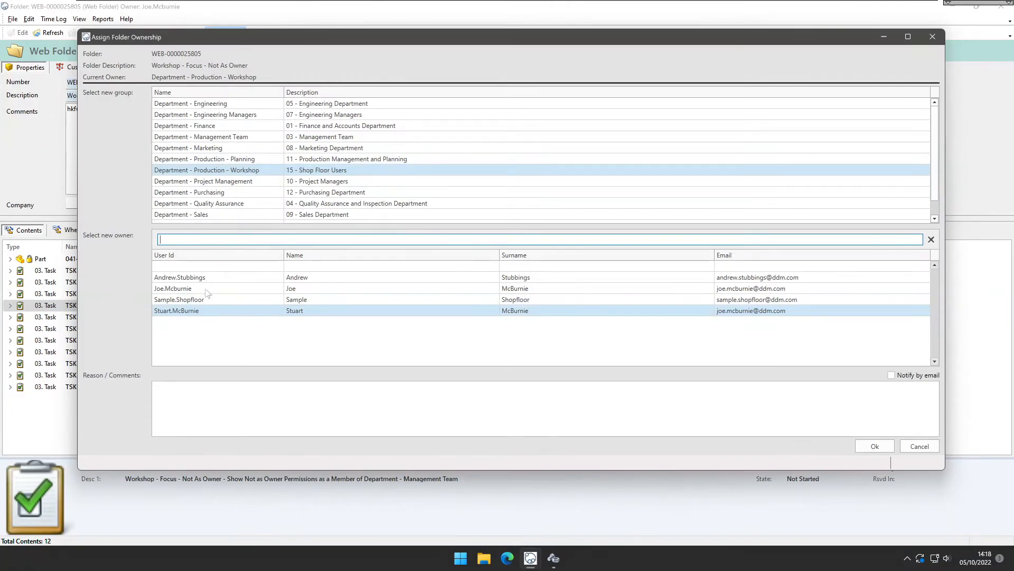
{"action": "left_click", "coordinate": [208, 278]}
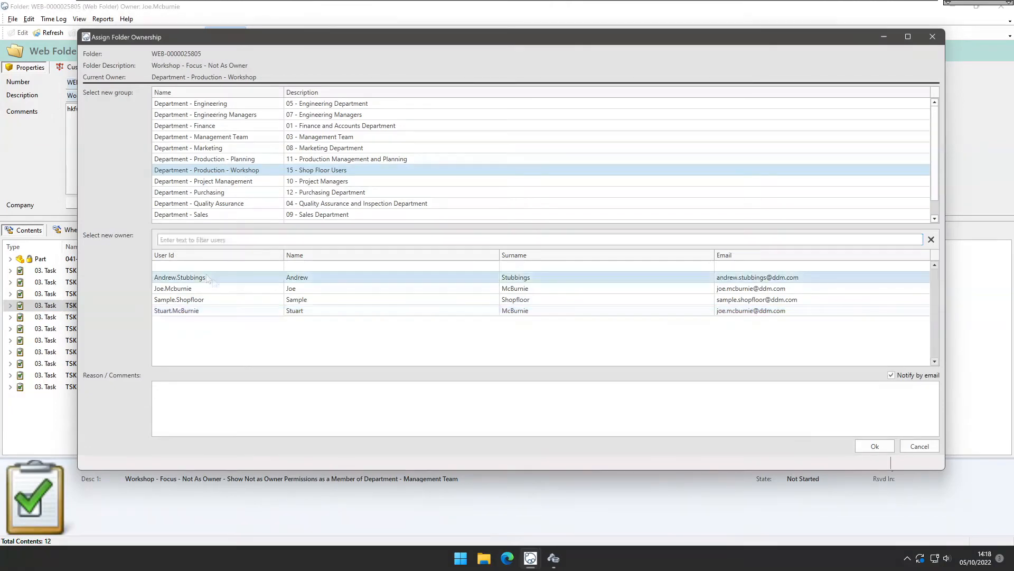
{"action": "left_click", "coordinate": [862, 446]}
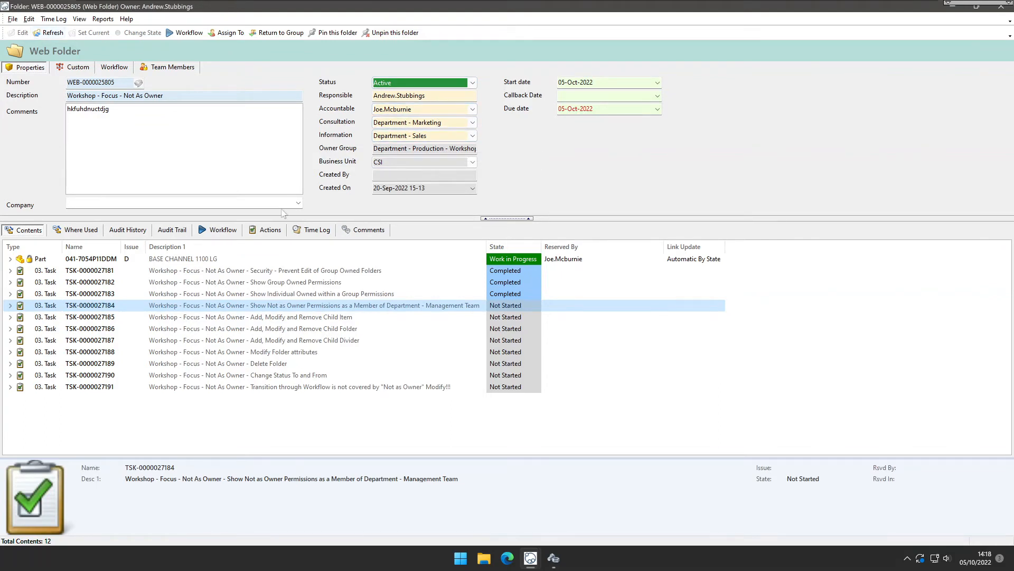
Try to remove the BASE CHANNEL 1100 LG part from the folder and dismiss the message.
{"action": "left_click", "coordinate": [264, 260]}
{"action": "right_click", "coordinate": [268, 259]}
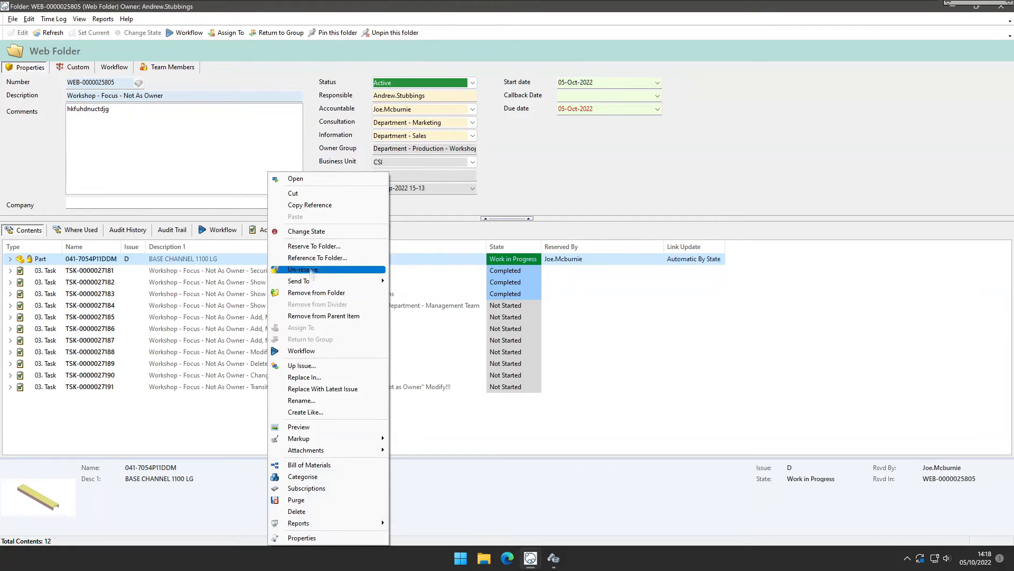
{"action": "left_click", "coordinate": [325, 293]}
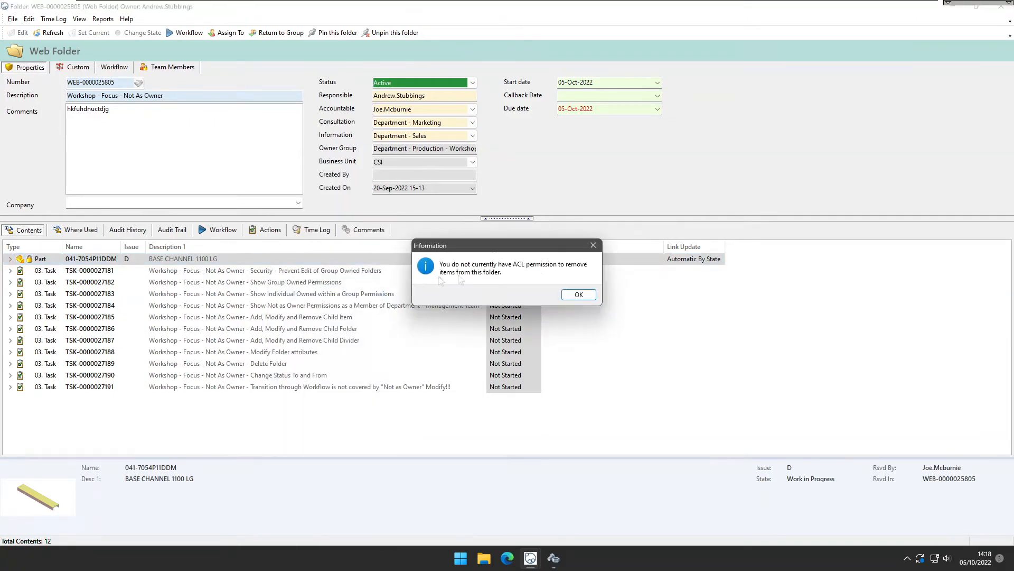
{"action": "left_click", "coordinate": [595, 297]}
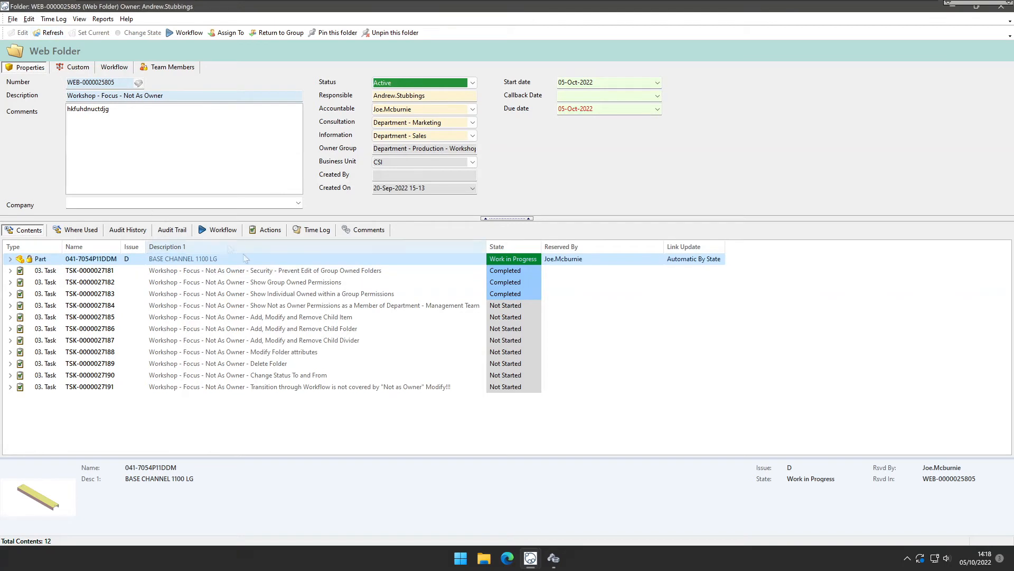
In DDM Administration, grant Department - Engineering Managers Modify permission for the Active state under WEBPORTAL Not As Owner ACLs.
{"action": "left_click", "coordinate": [333, 404]}
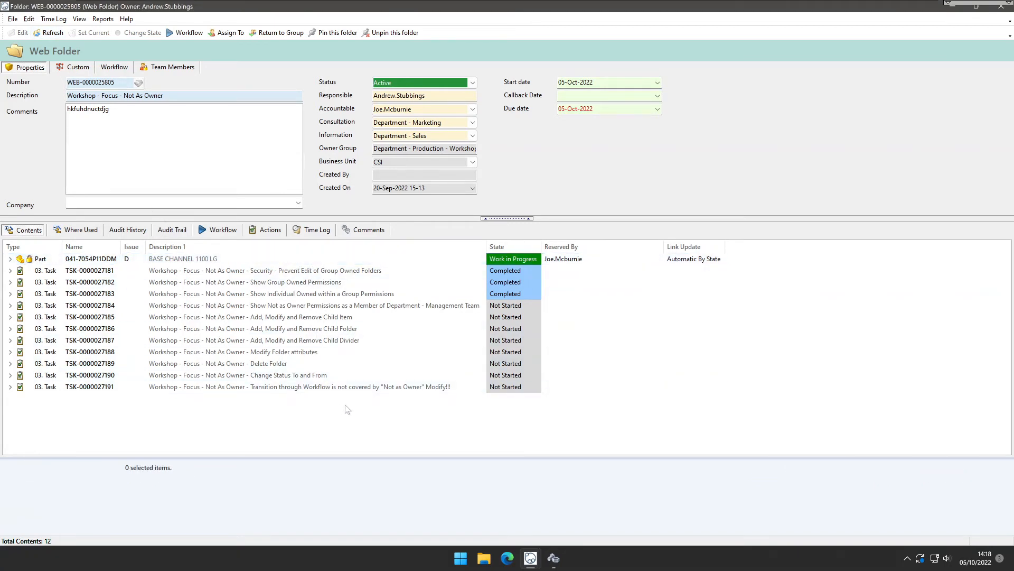
{"action": "left_click", "coordinate": [554, 560]}
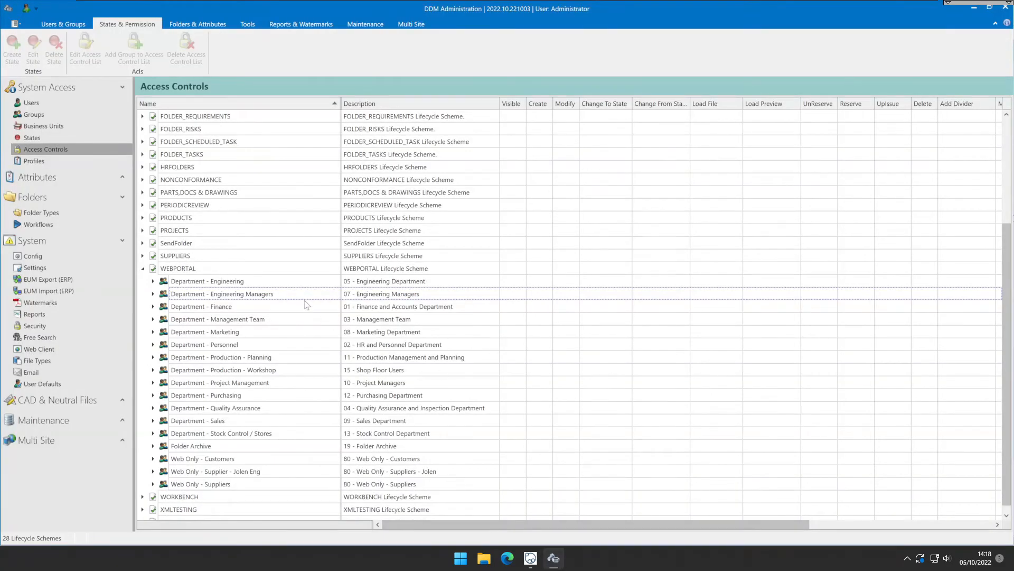
{"action": "left_click", "coordinate": [211, 268]}
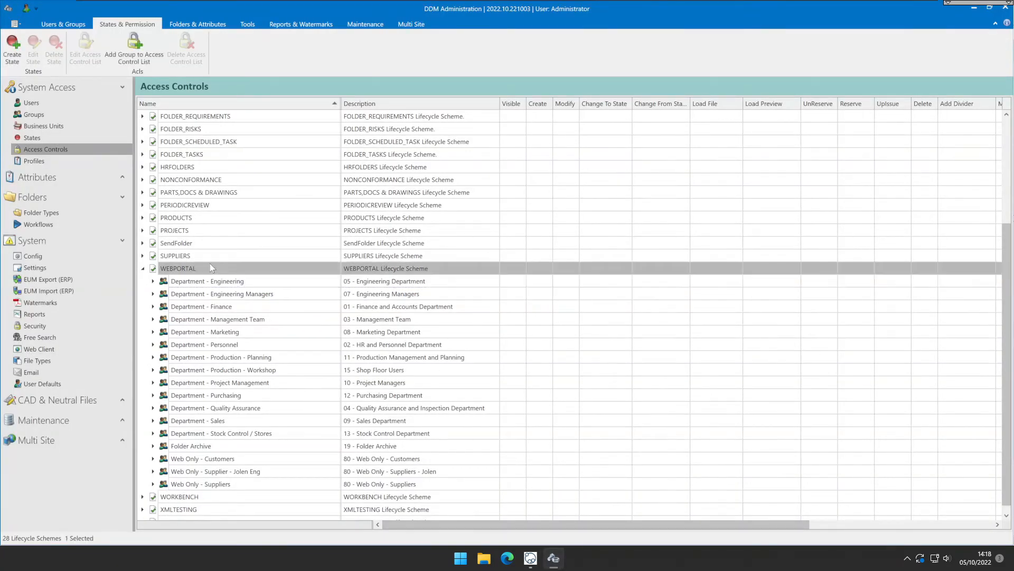
{"action": "left_click", "coordinate": [298, 294]}
{"action": "double_click", "coordinate": [300, 292]}
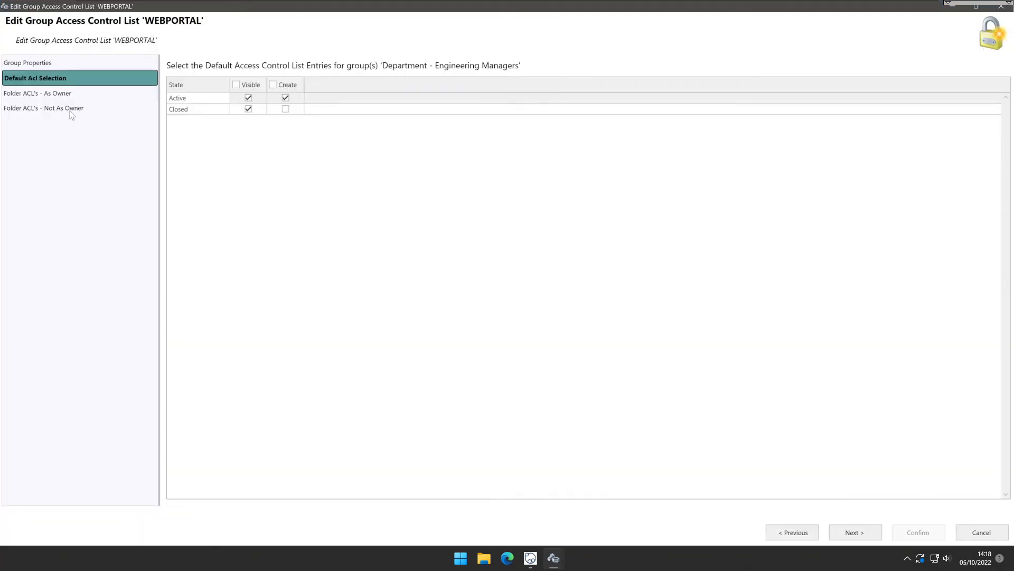
{"action": "left_click", "coordinate": [70, 109]}
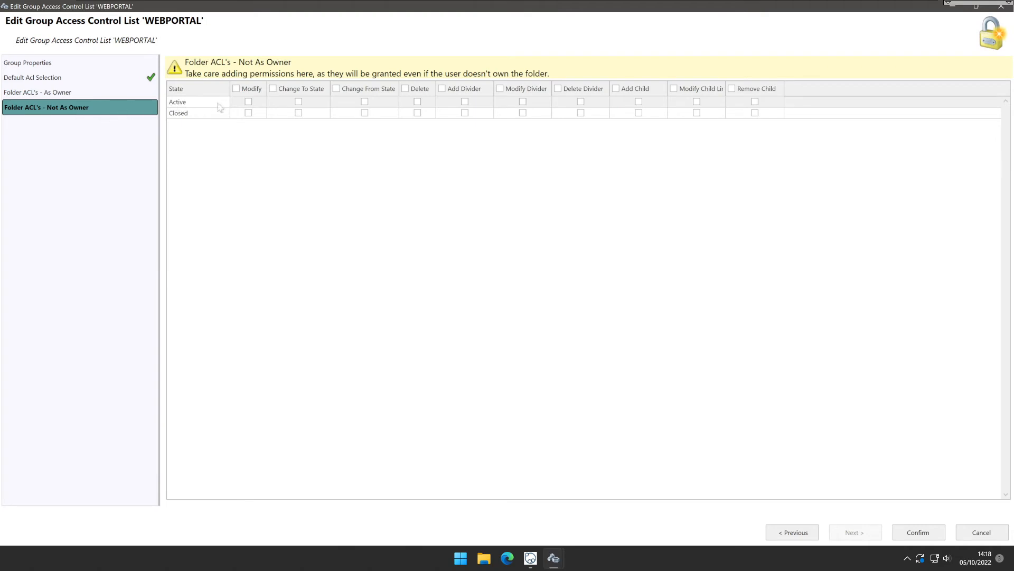
{"action": "left_click", "coordinate": [248, 101]}
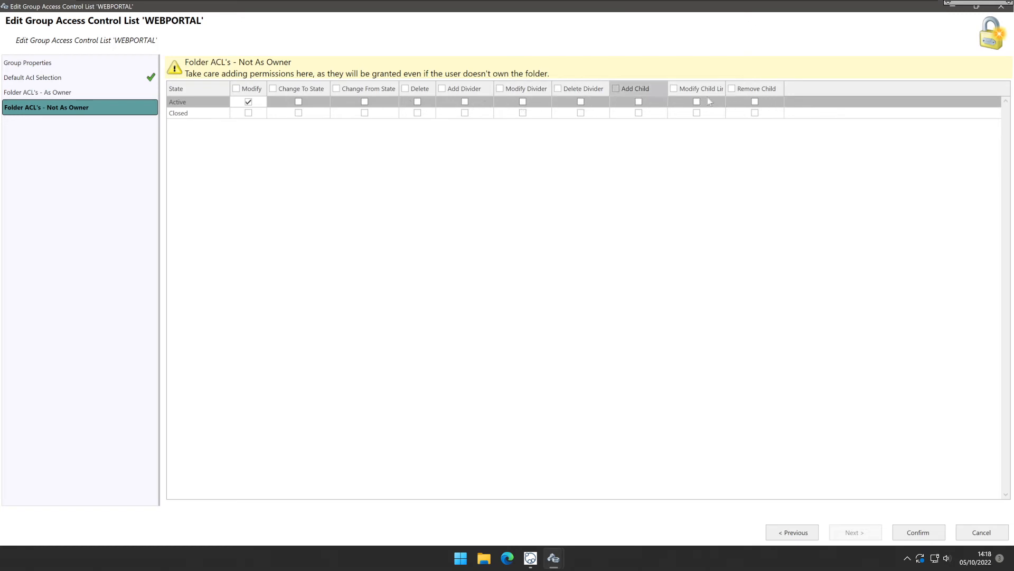
{"action": "left_click", "coordinate": [898, 533]}
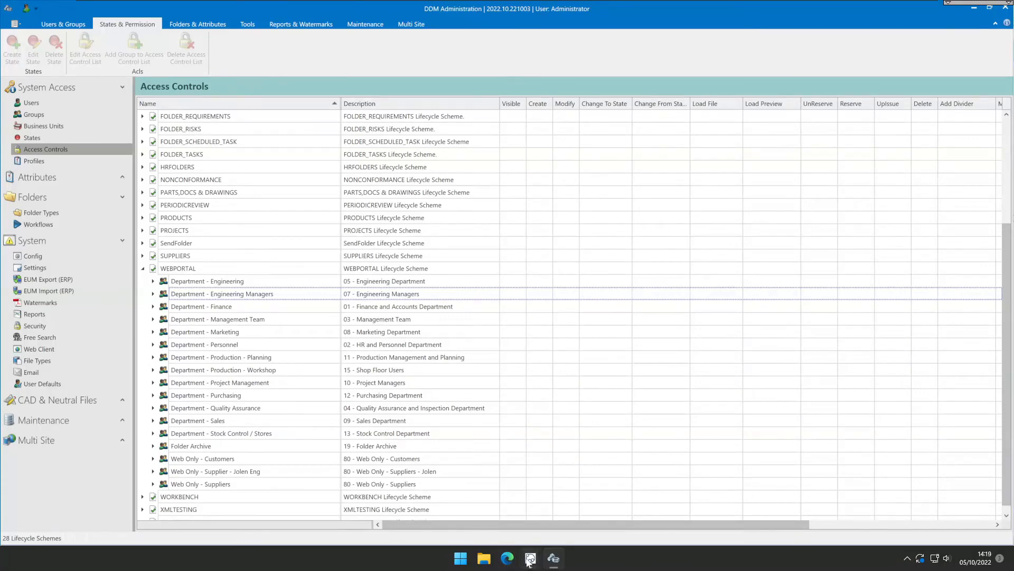
Return to the web folder, refresh it, then delete the comments text and save the folder properties.
{"action": "mouse_move", "coordinate": [554, 558]}
{"action": "left_click", "coordinate": [595, 514]}
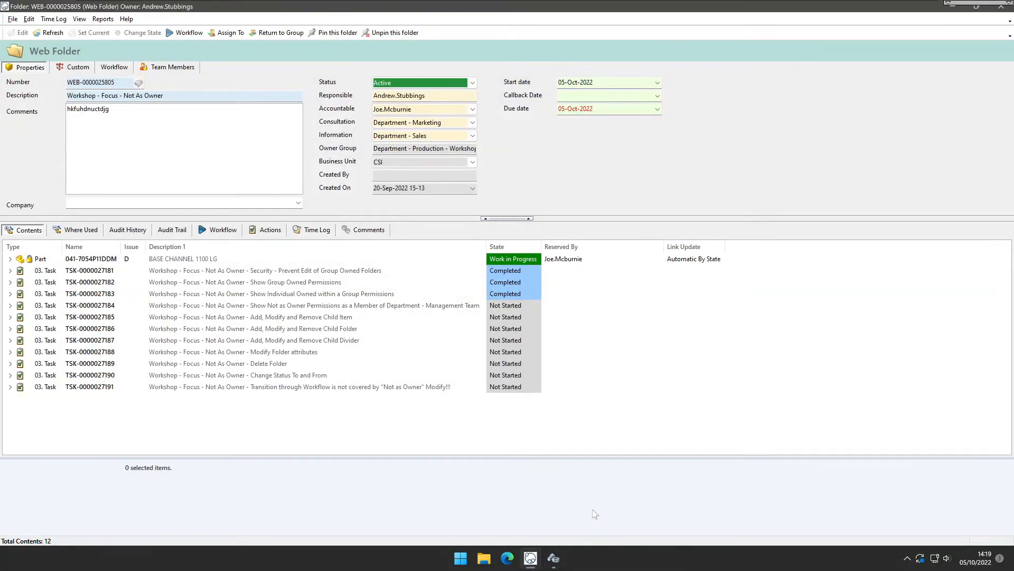
{"action": "left_click", "coordinate": [49, 32]}
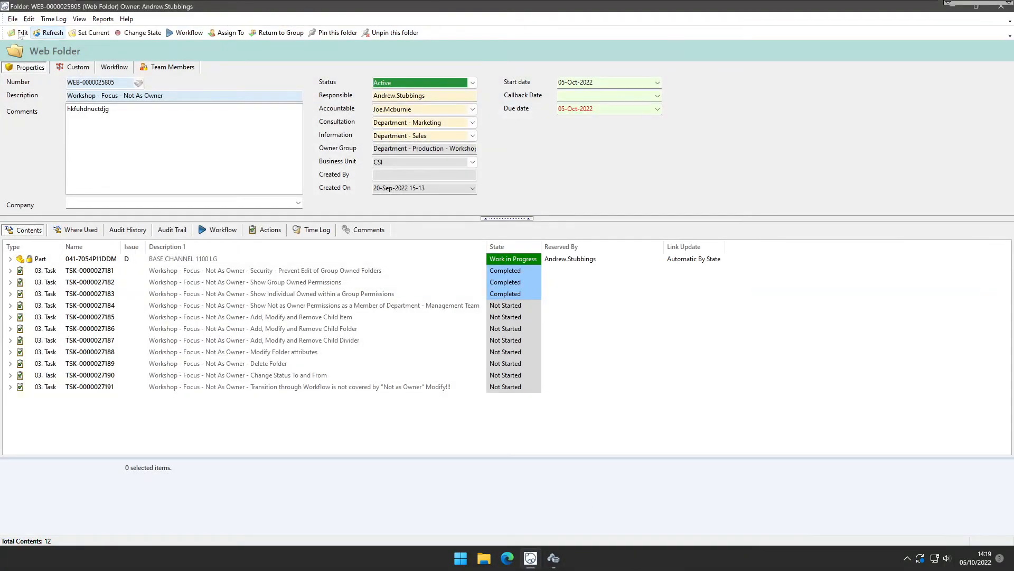
{"action": "left_click", "coordinate": [20, 33]}
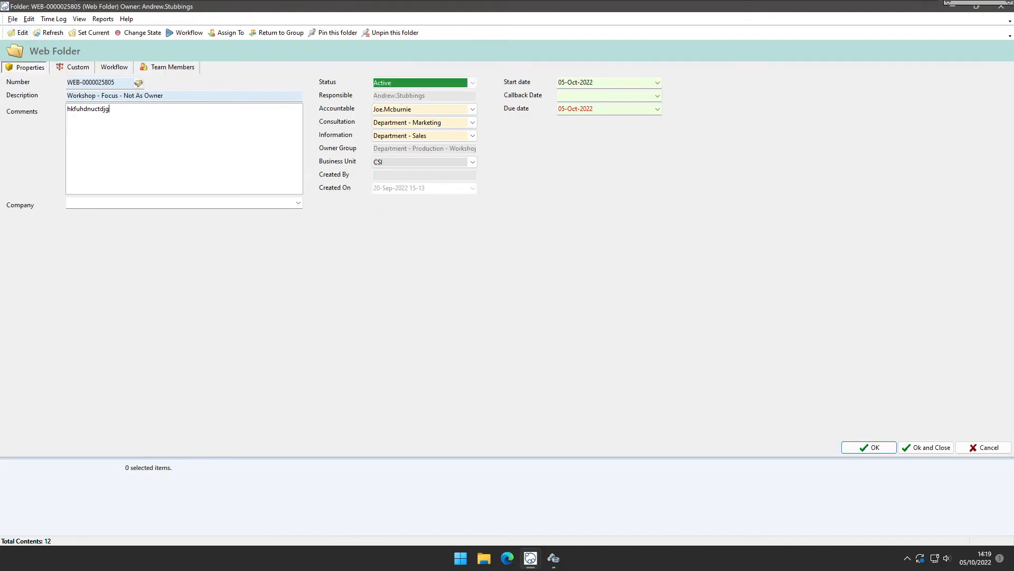
{"action": "left_click_drag", "start_coordinate": [109, 108], "coordinate": [56, 109]}
{"action": "key", "text": "BackSpace"}
{"action": "left_click", "coordinate": [298, 203]}
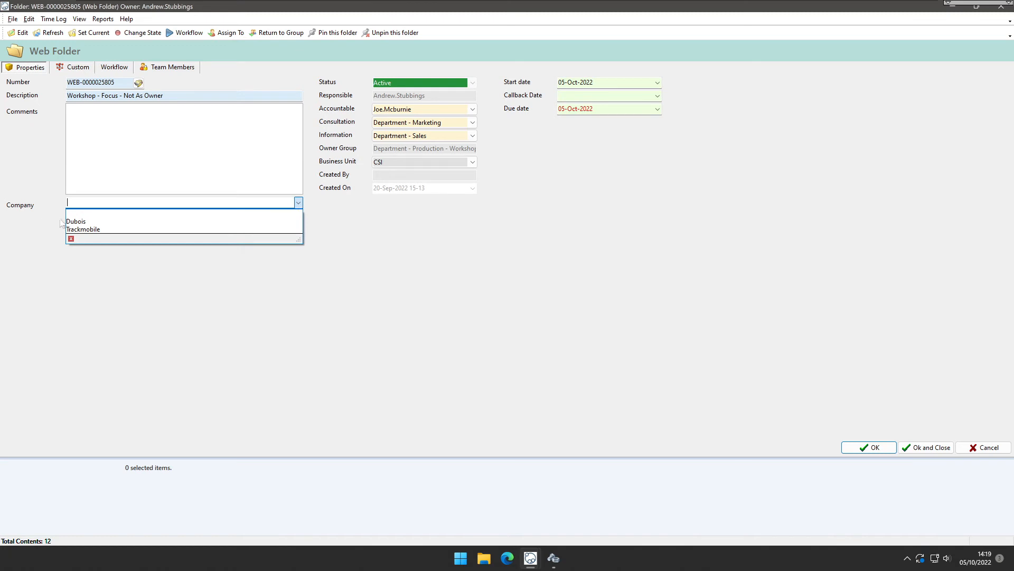
{"action": "key", "text": "Escape"}
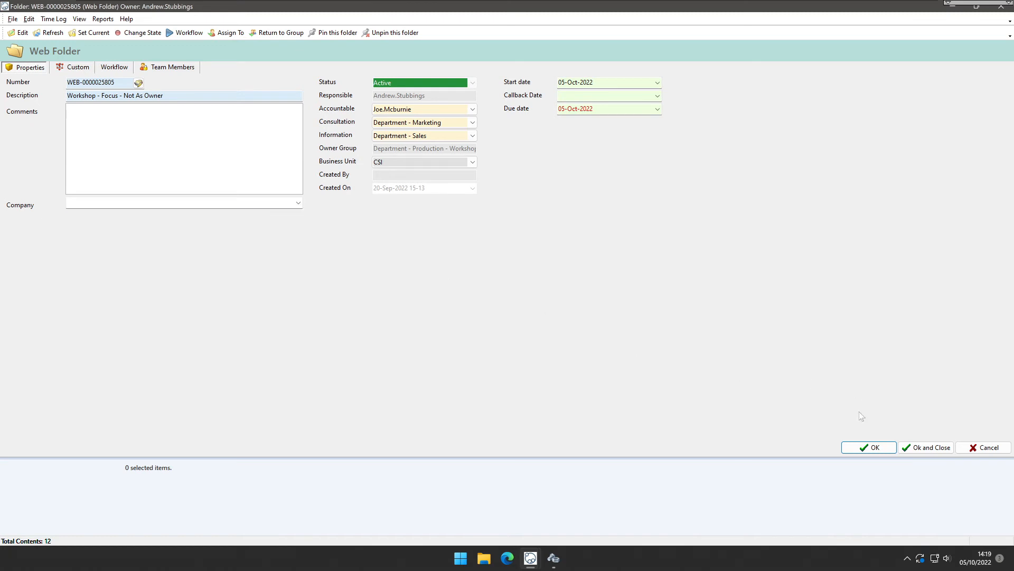
{"action": "left_click", "coordinate": [870, 447]}
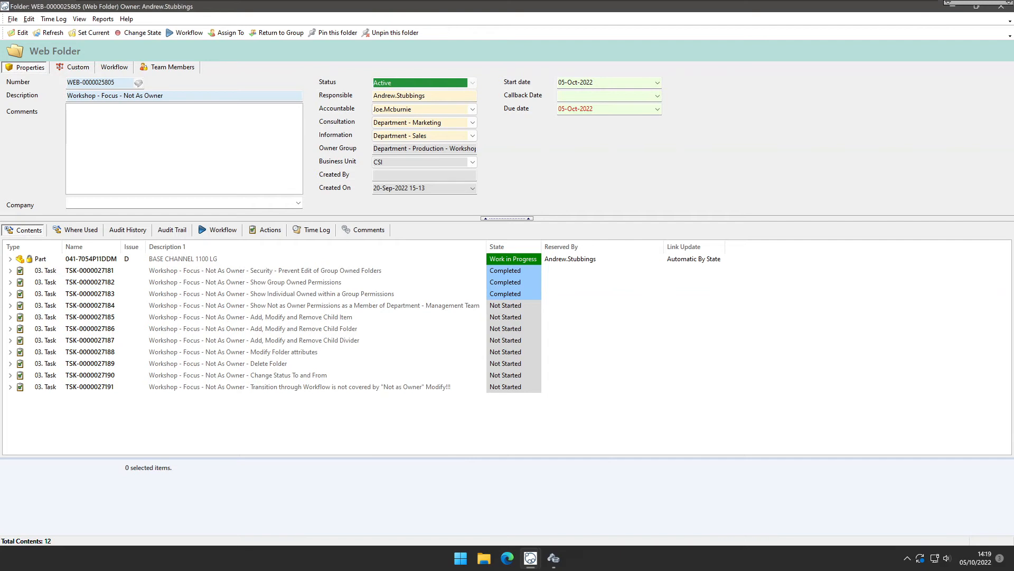
Attempt once more to remove the BASE CHANNEL 1100 LG part from the folder and close the permission message.
{"action": "left_click", "coordinate": [261, 260]}
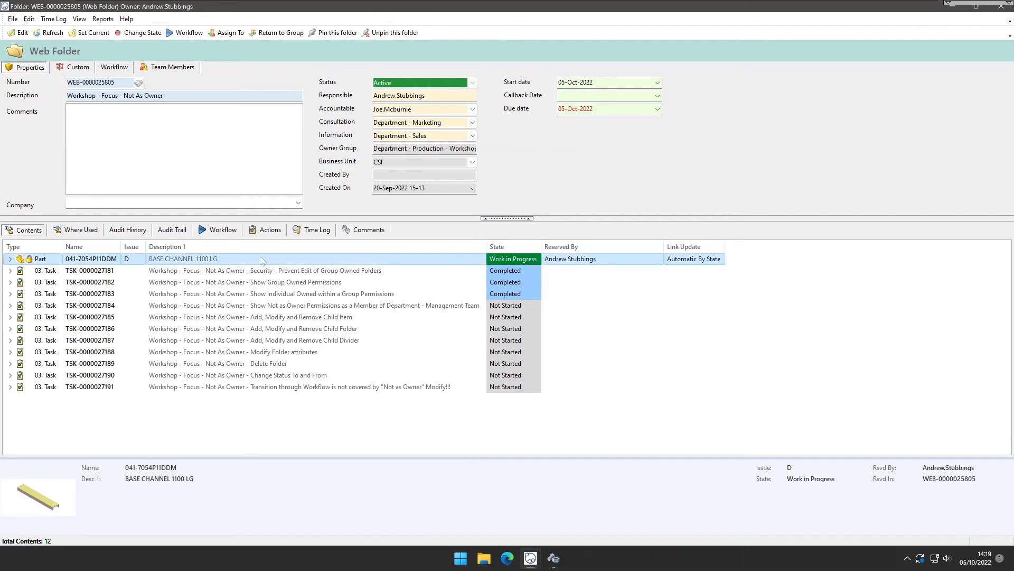
{"action": "right_click", "coordinate": [272, 260]}
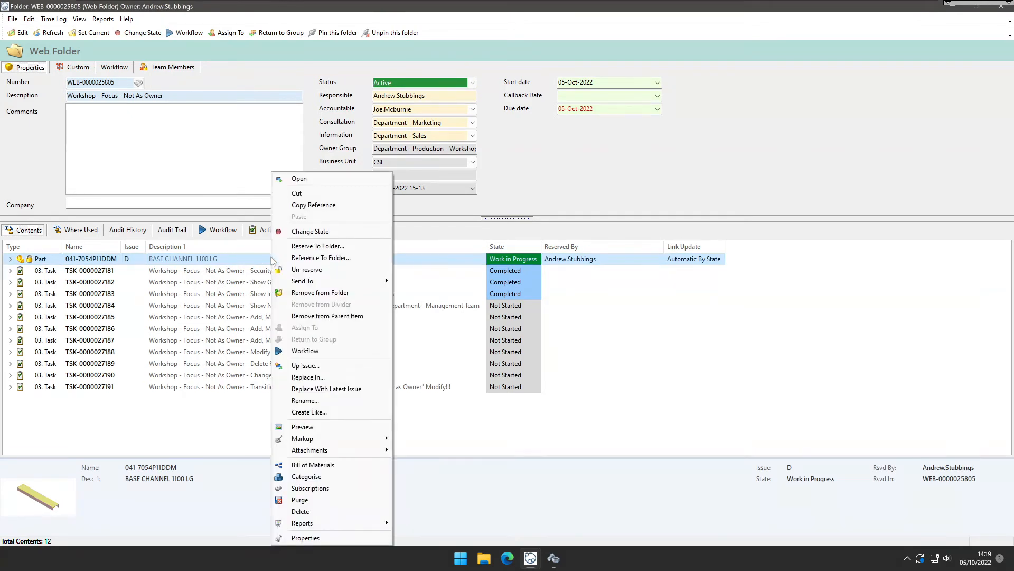
{"action": "left_click", "coordinate": [318, 292]}
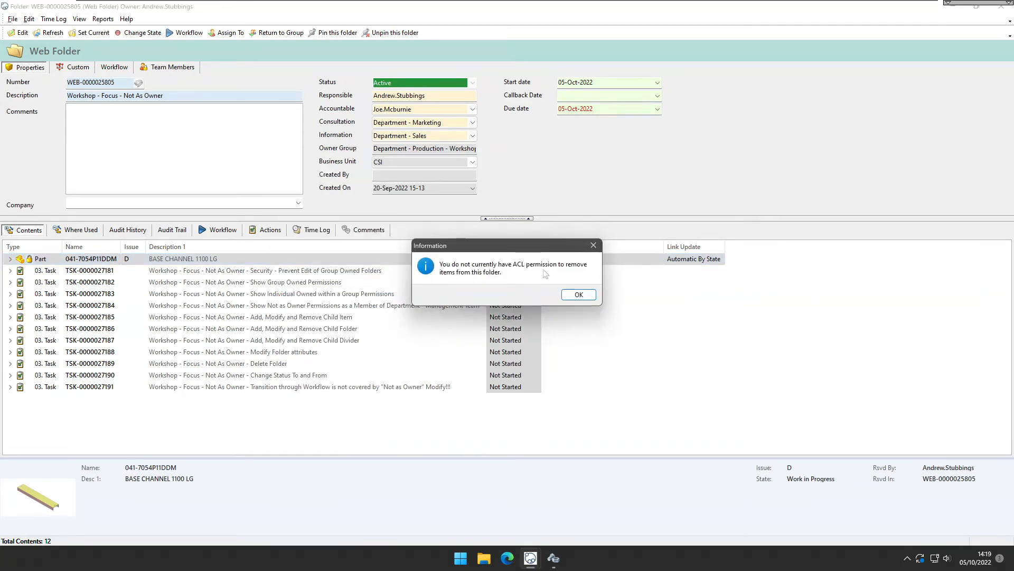
{"action": "left_click", "coordinate": [581, 297]}
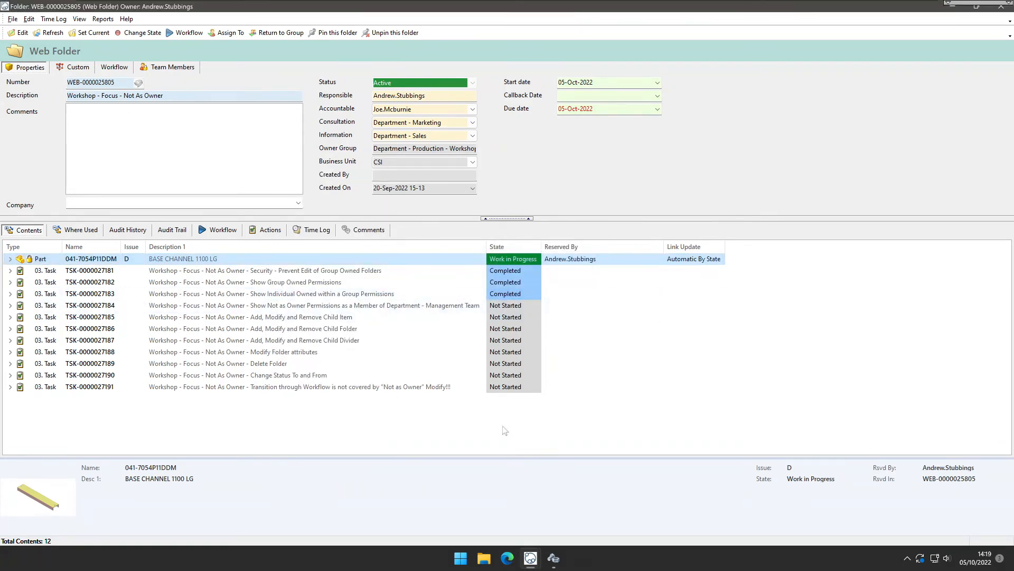
Copy a reference to the Adhesive - Loctite 404 Quick Set Instant part from the Purchased > Adhesives category.
{"action": "left_click", "coordinate": [531, 557]}
{"action": "left_click", "coordinate": [494, 506]}
{"action": "double_click", "coordinate": [42, 153]}
{"action": "double_click", "coordinate": [40, 171]}
{"action": "double_click", "coordinate": [57, 190]}
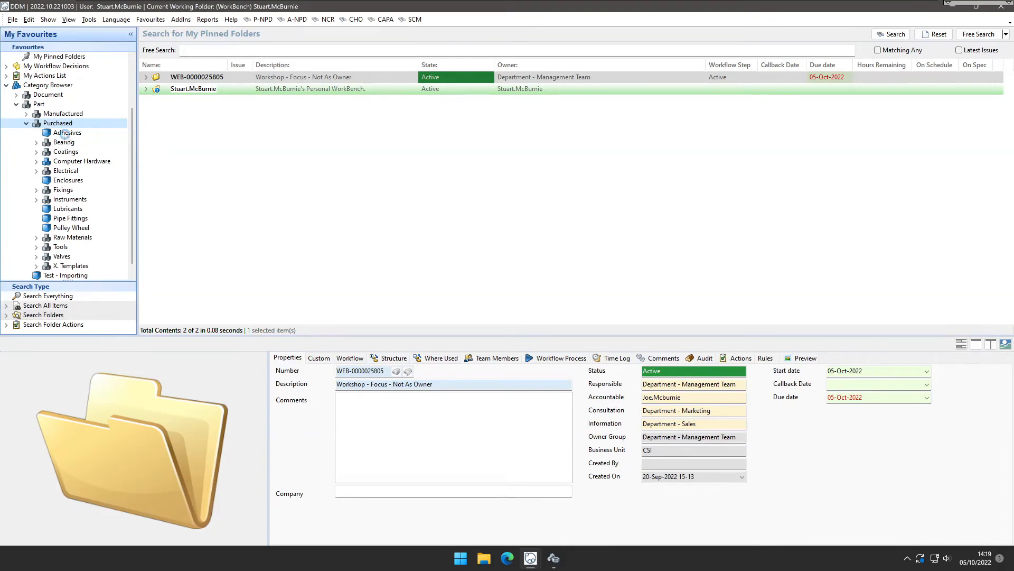
{"action": "left_click", "coordinate": [64, 132]}
{"action": "right_click", "coordinate": [354, 92]}
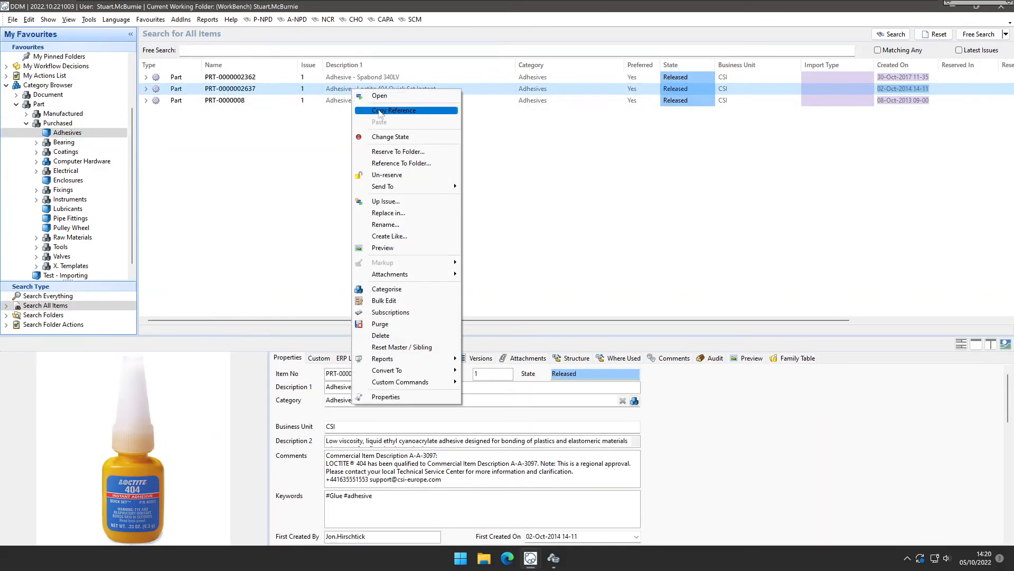
{"action": "left_click", "coordinate": [379, 110]}
Try to paste the copied part into the web folder's contents.
{"action": "mouse_move", "coordinate": [553, 557]}
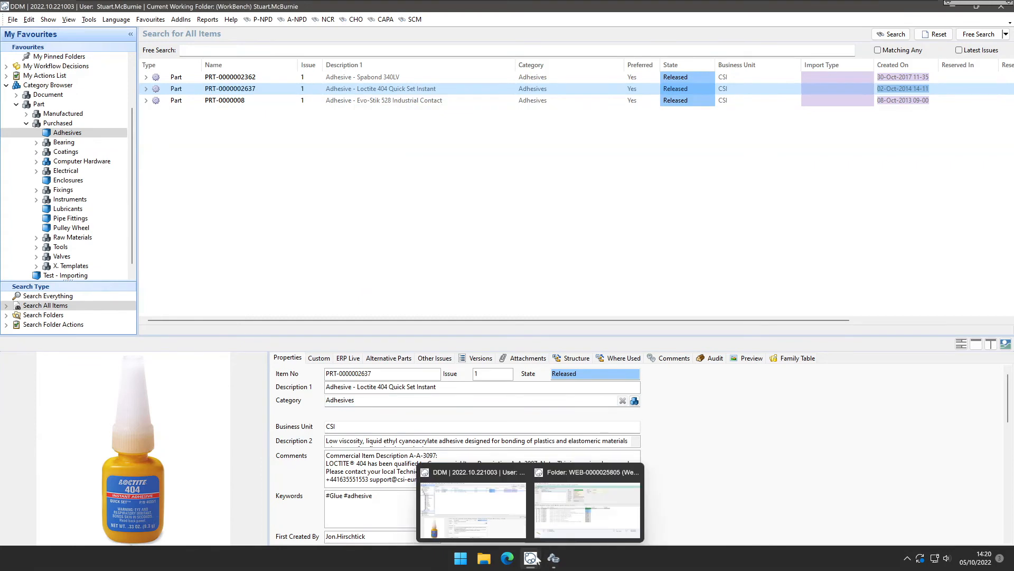
{"action": "left_click", "coordinate": [570, 530]}
{"action": "right_click", "coordinate": [418, 410]}
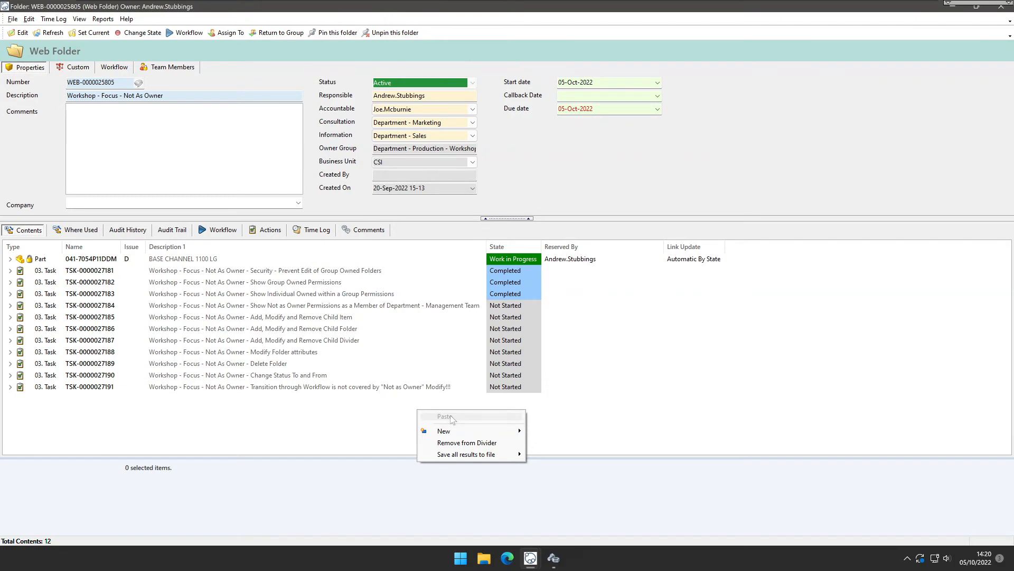
{"action": "left_click", "coordinate": [380, 420]}
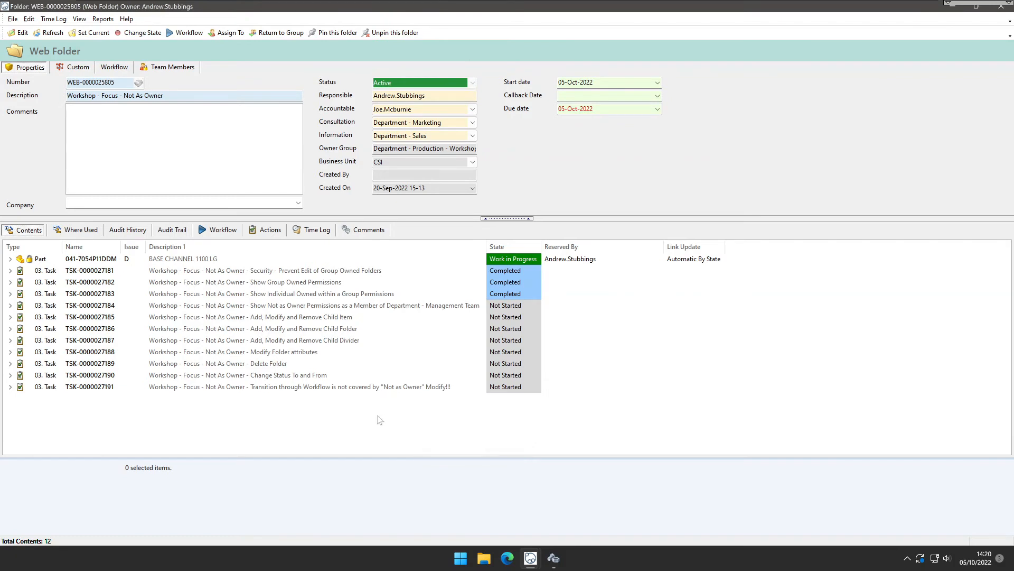
Grant Department - Engineering Managers Add, Modify and Delete Divider plus Add Child, Modify Child Link and Remove Child for Active under WEBPORTAL Not As Owner ACLs.
{"action": "left_click", "coordinate": [554, 558]}
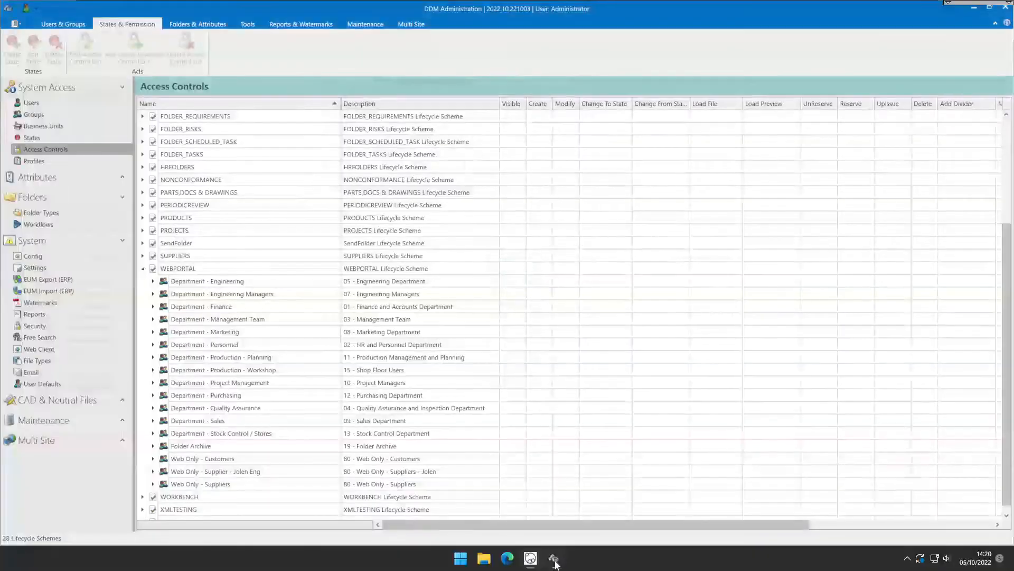
{"action": "double_click", "coordinate": [248, 294]}
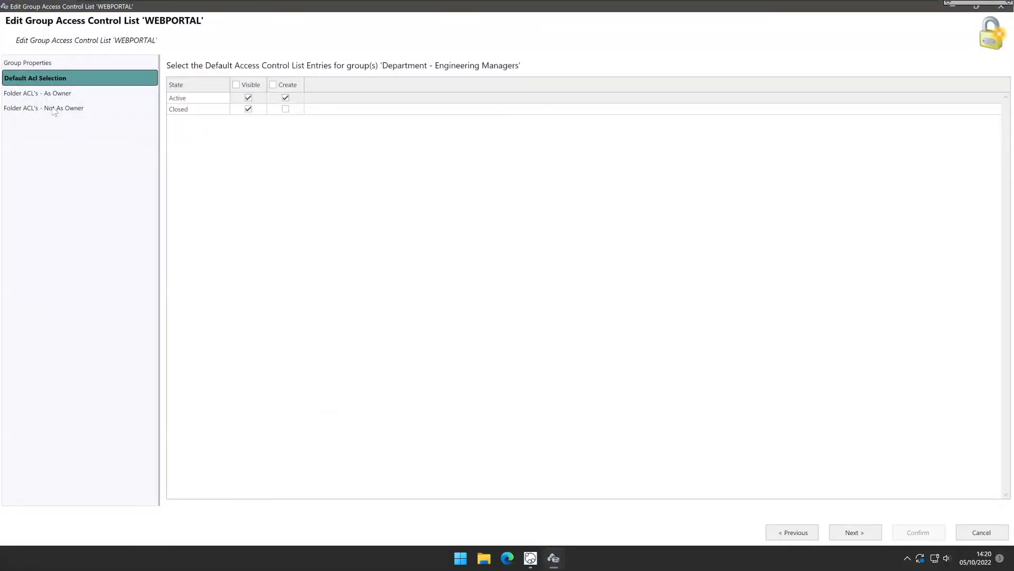
{"action": "left_click", "coordinate": [53, 108]}
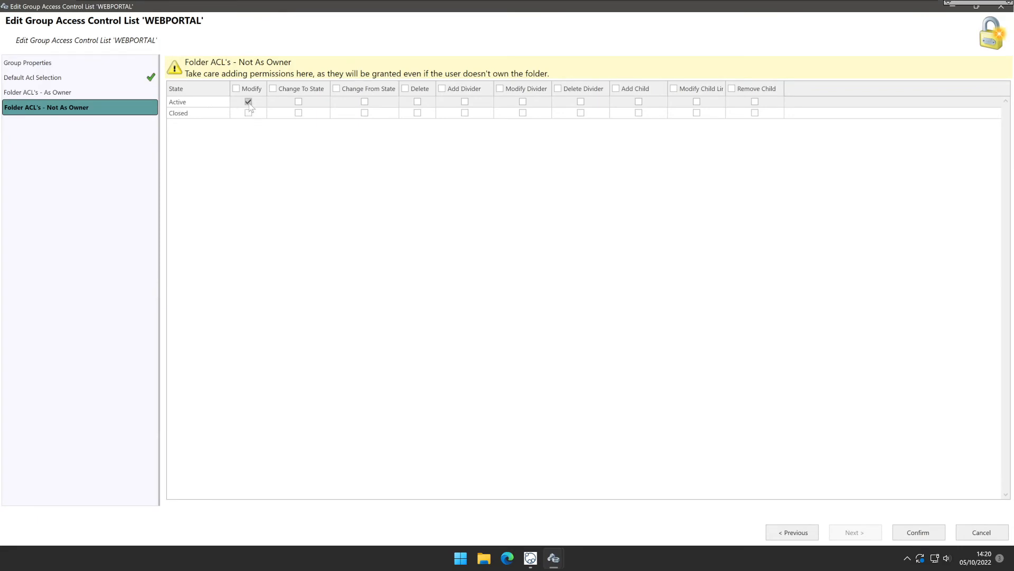
{"action": "left_click", "coordinate": [465, 102]}
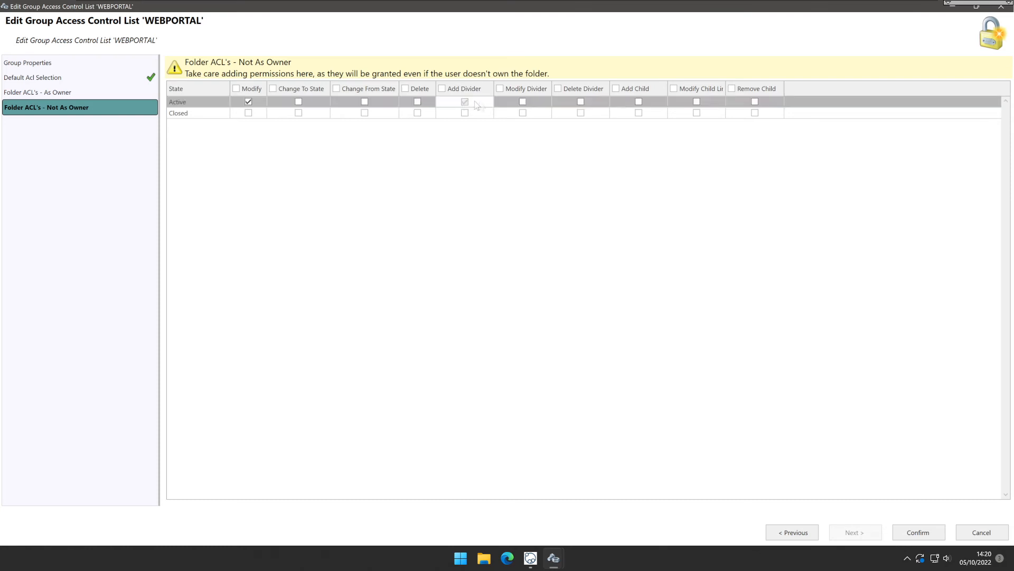
{"action": "left_click", "coordinate": [523, 101]}
{"action": "left_click", "coordinate": [581, 101]}
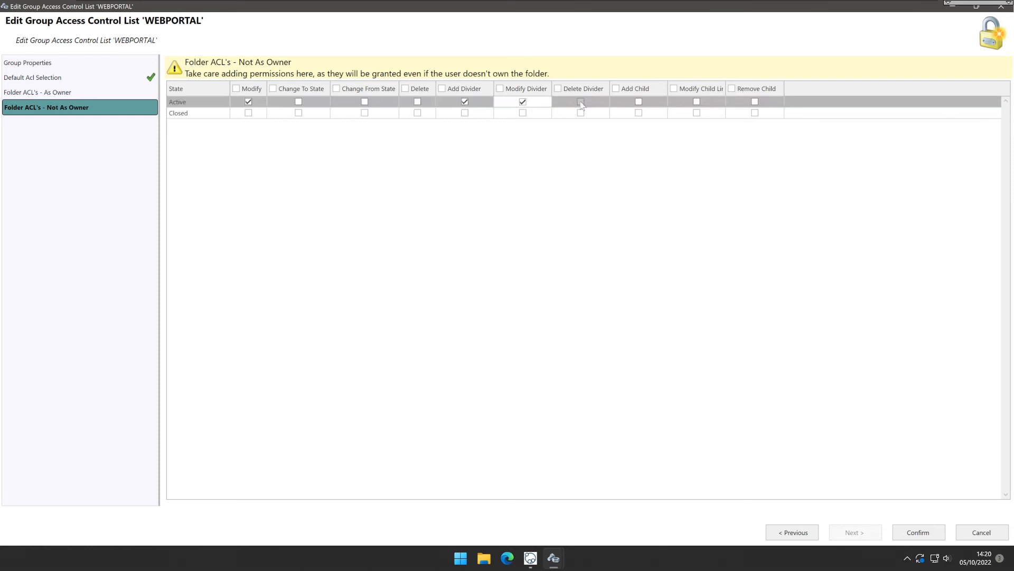
{"action": "left_click", "coordinate": [639, 101]}
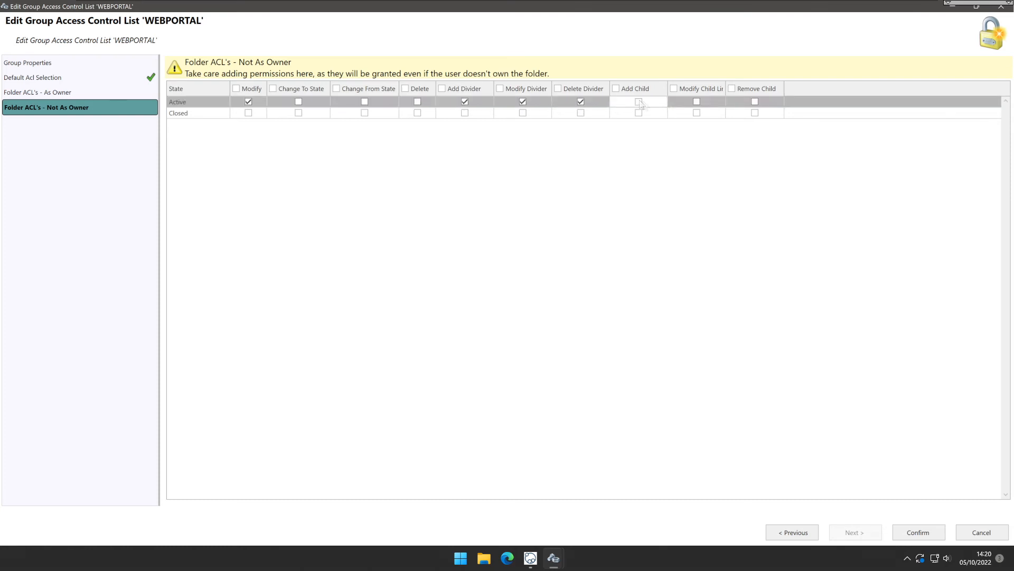
{"action": "left_click", "coordinate": [696, 101]}
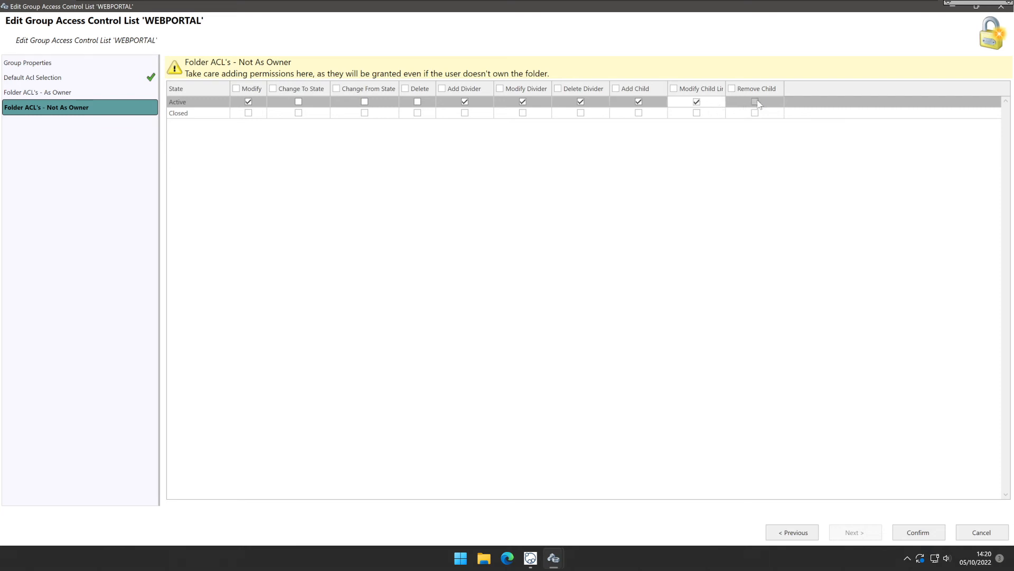
{"action": "left_click", "coordinate": [755, 102]}
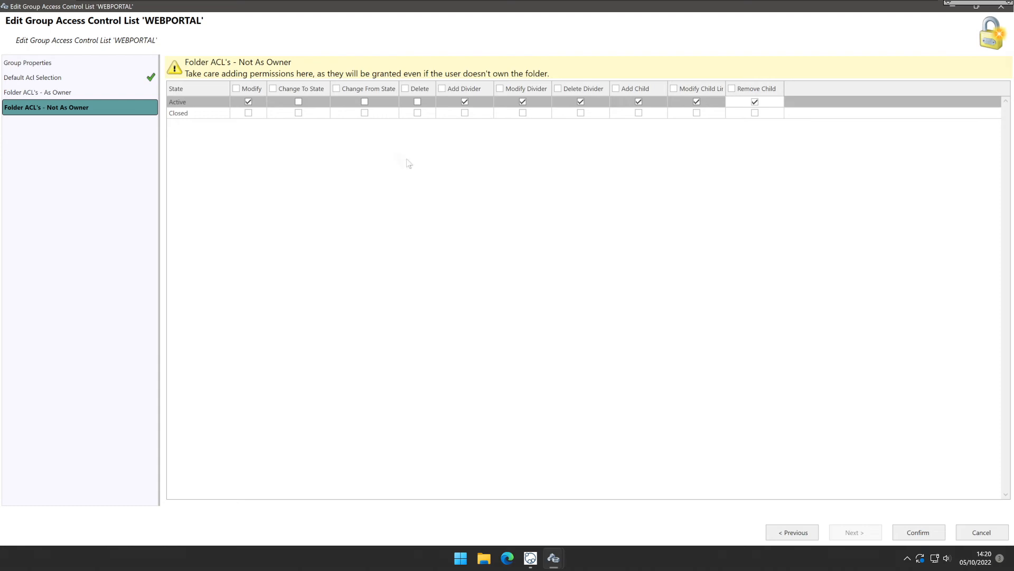
{"action": "left_click", "coordinate": [907, 530]}
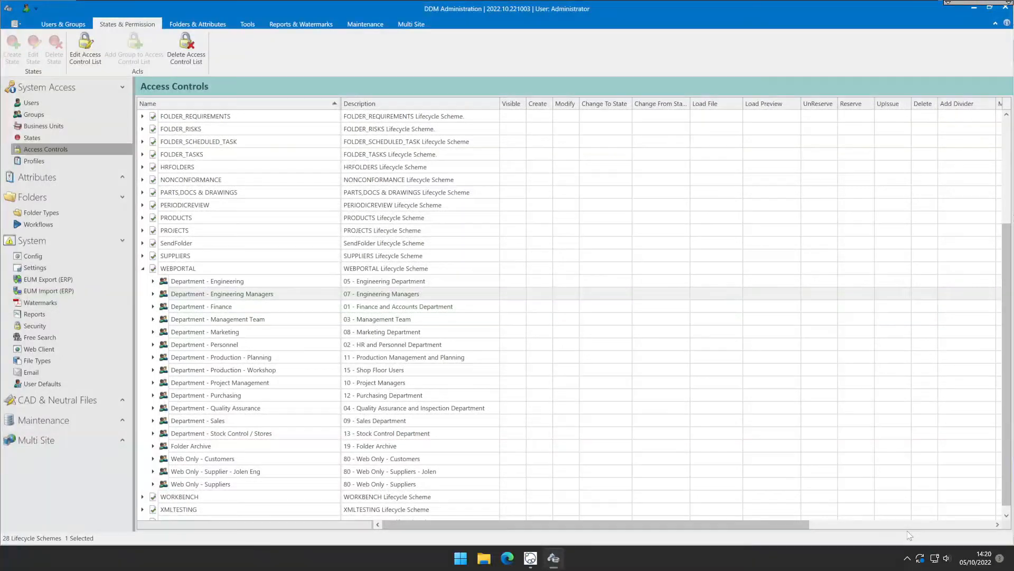
Return to the web folder and paste the Loctite 404 adhesive part into its contents.
{"action": "left_click", "coordinate": [554, 558]}
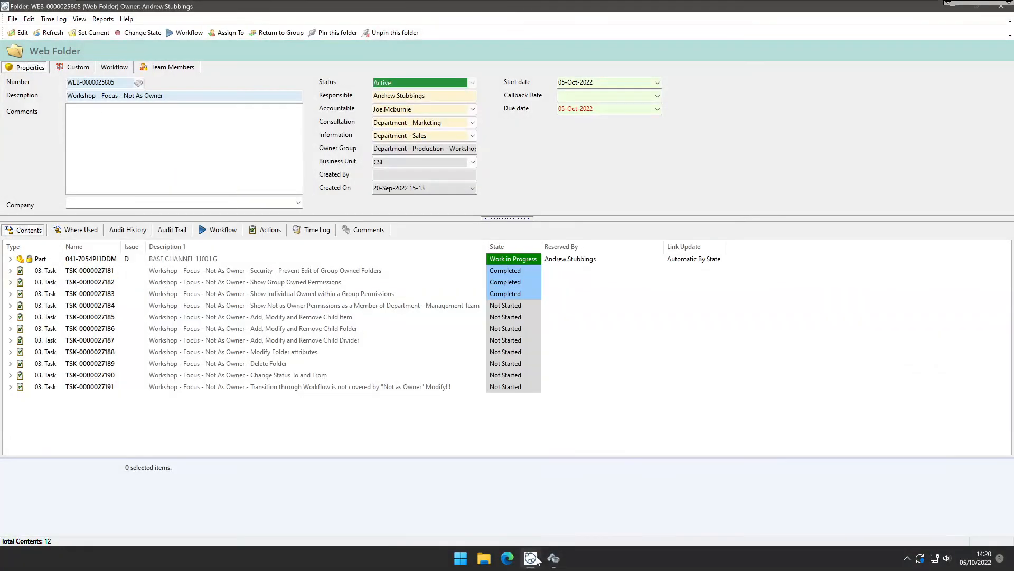
{"action": "right_click", "coordinate": [453, 432]}
{"action": "left_click", "coordinate": [474, 438]}
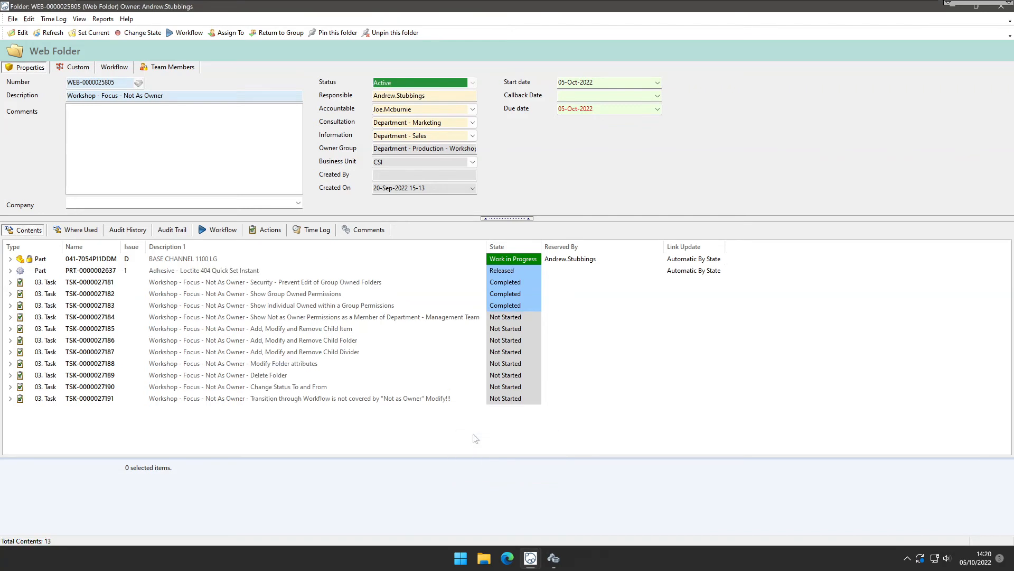
Remove the Adhesive - Loctite 404 Quick Set Instant part from the folder.
{"action": "left_click", "coordinate": [216, 272]}
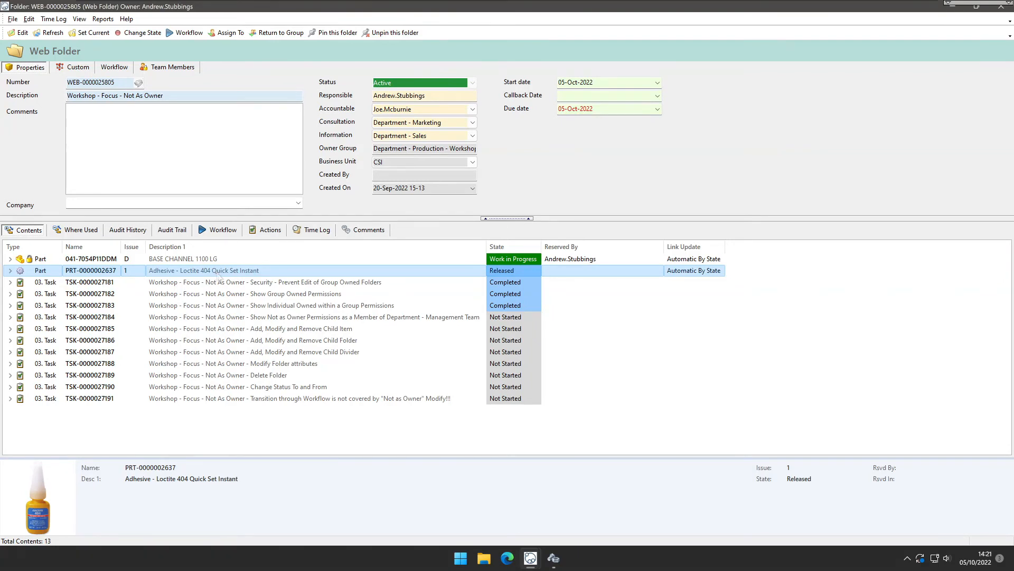
{"action": "right_click", "coordinate": [309, 274]}
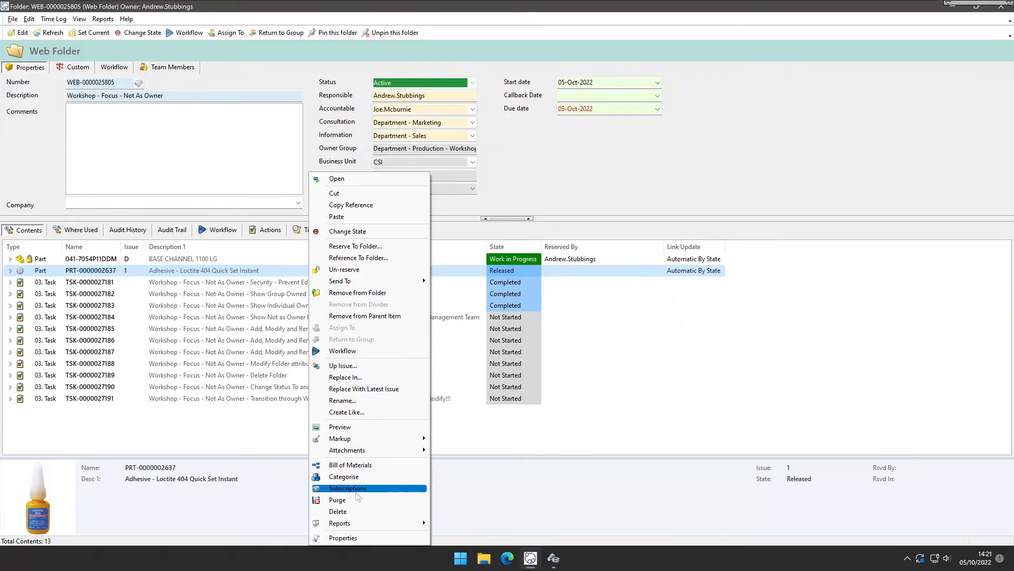
{"action": "left_click", "coordinate": [391, 296]}
{"action": "left_click", "coordinate": [539, 293]}
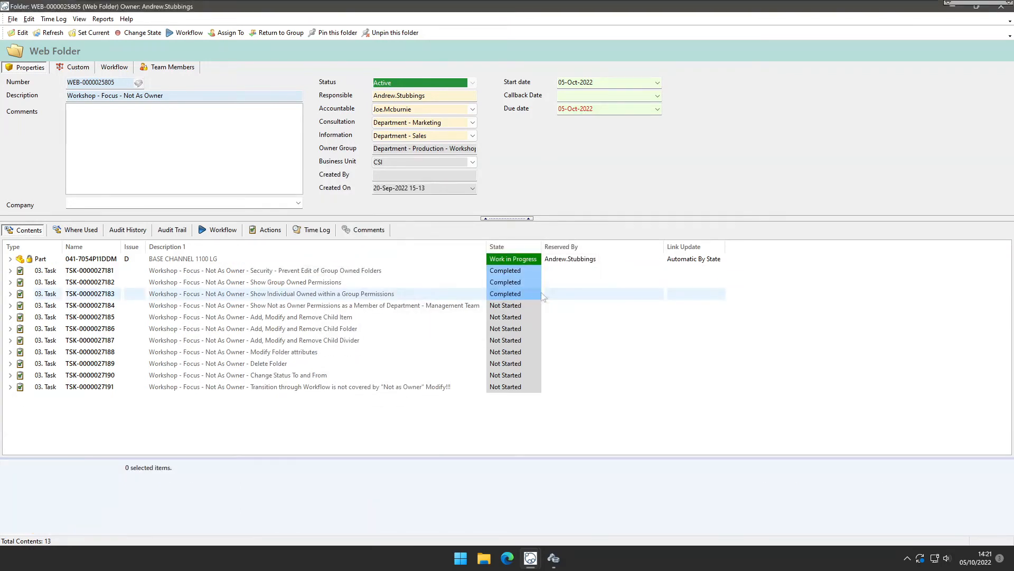
Create a new green divider named Workshop Topic Actions in the folder.
{"action": "left_click", "coordinate": [274, 258]}
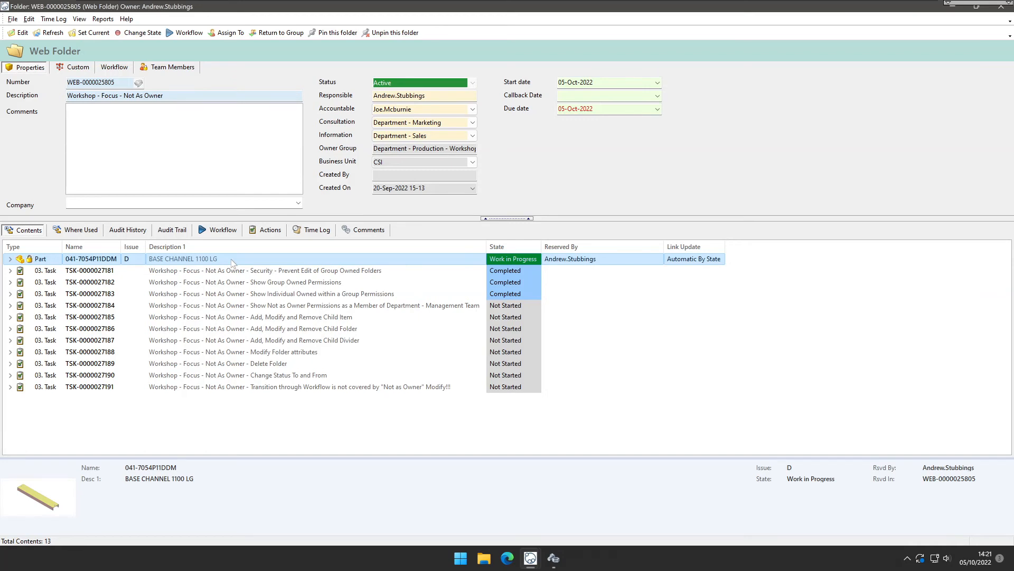
{"action": "right_click", "coordinate": [397, 415]}
{"action": "mouse_move", "coordinate": [439, 435]}
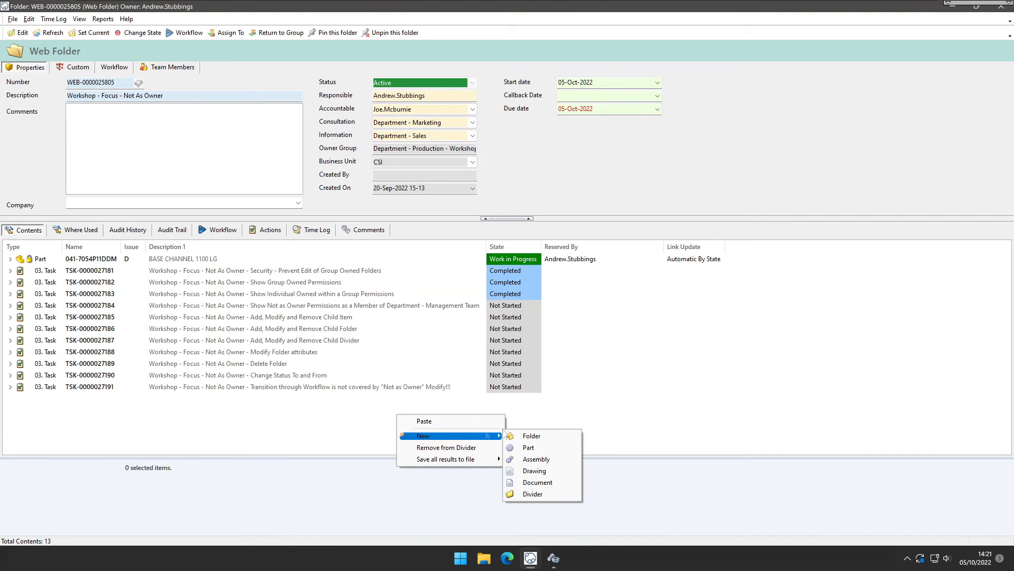
{"action": "left_click", "coordinate": [532, 494]}
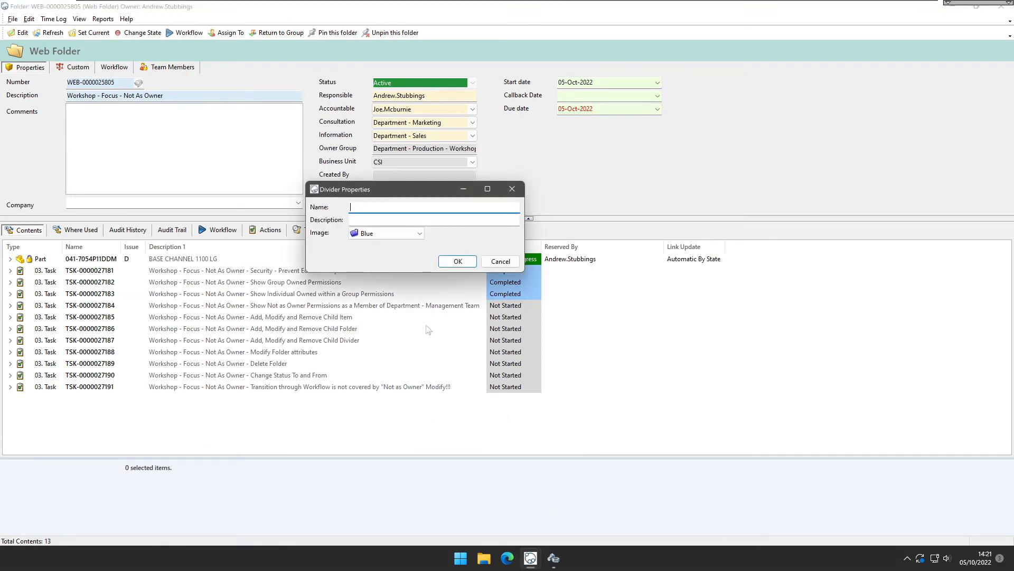
{"action": "type", "text": "Workshop Topic Actions"}
{"action": "left_click", "coordinate": [386, 236]}
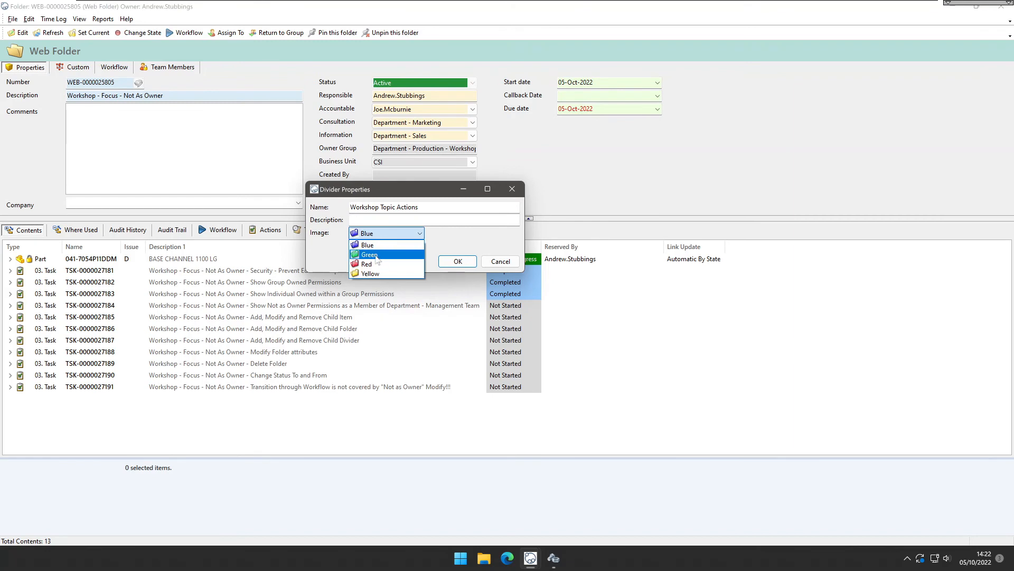
{"action": "left_click", "coordinate": [377, 250]}
{"action": "left_click", "coordinate": [458, 261]}
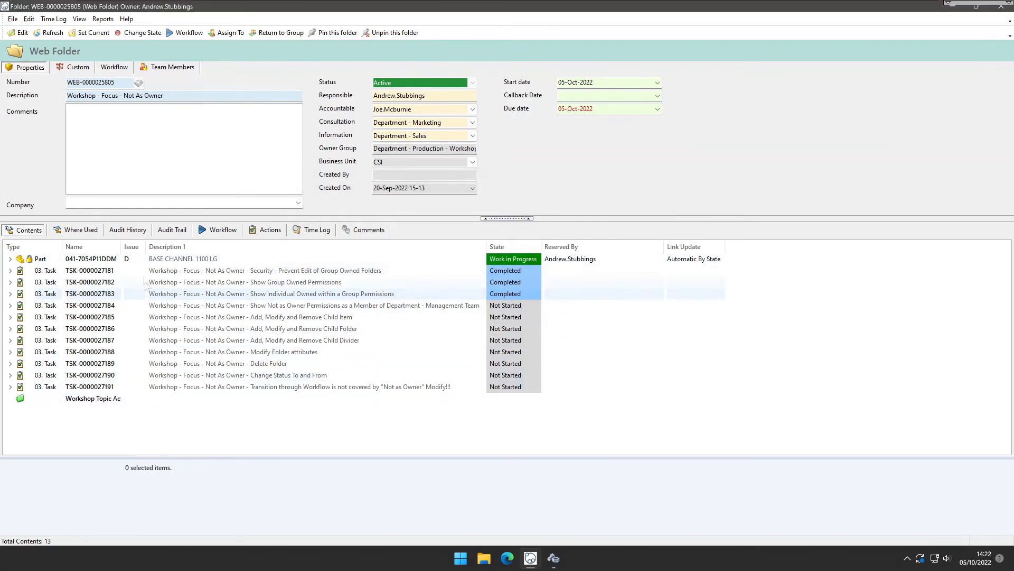
Move all the task items into the Workshop Topic Actions divider and expand it.
{"action": "left_click_drag", "start_coordinate": [121, 247], "coordinate": [179, 249]}
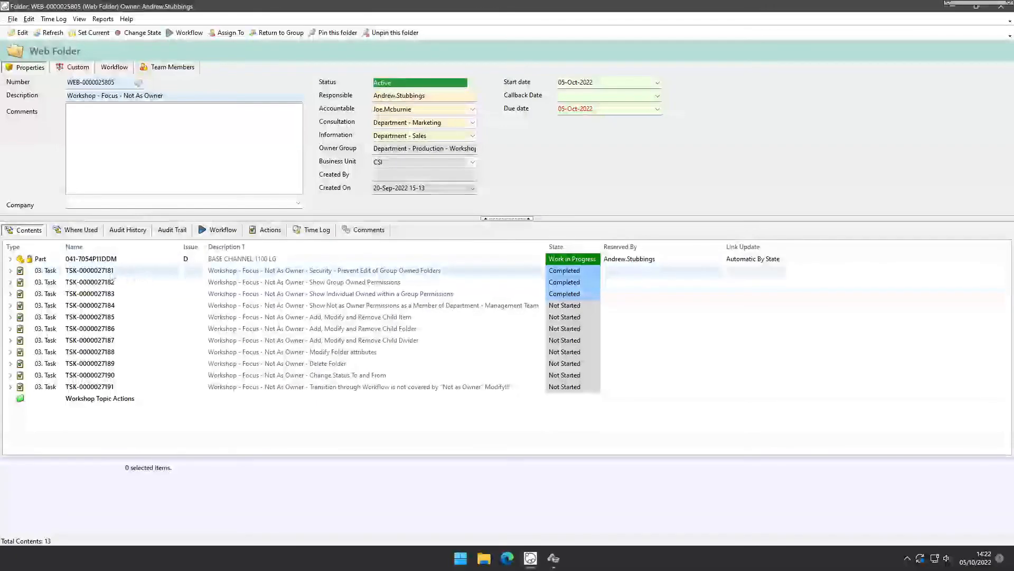
{"action": "left_click", "coordinate": [140, 272]}
{"action": "left_click", "coordinate": [105, 387]}
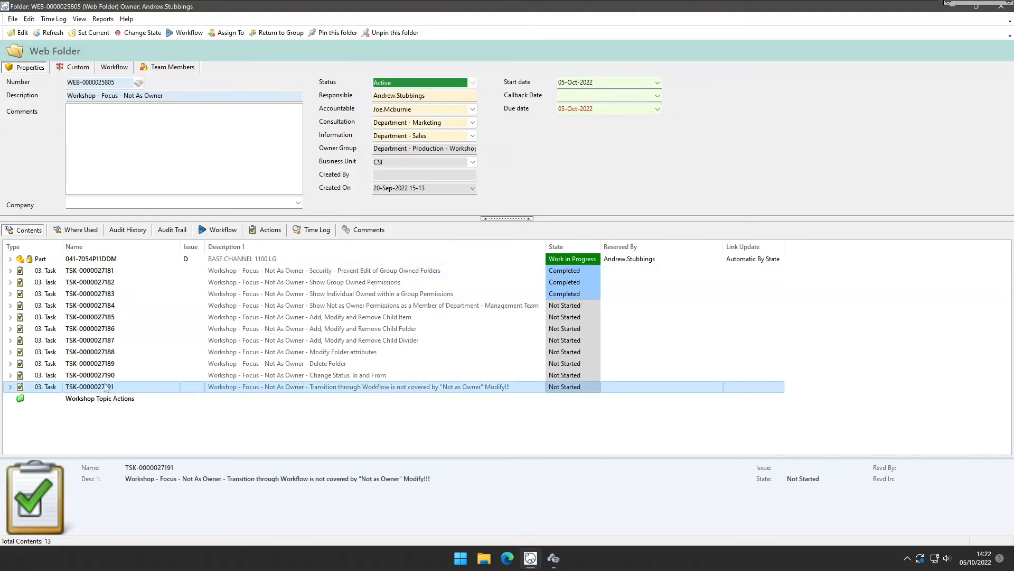
{"action": "left_click", "coordinate": [101, 389], "text": "shift"}
{"action": "left_click_drag", "start_coordinate": [98, 393], "coordinate": [100, 400]}
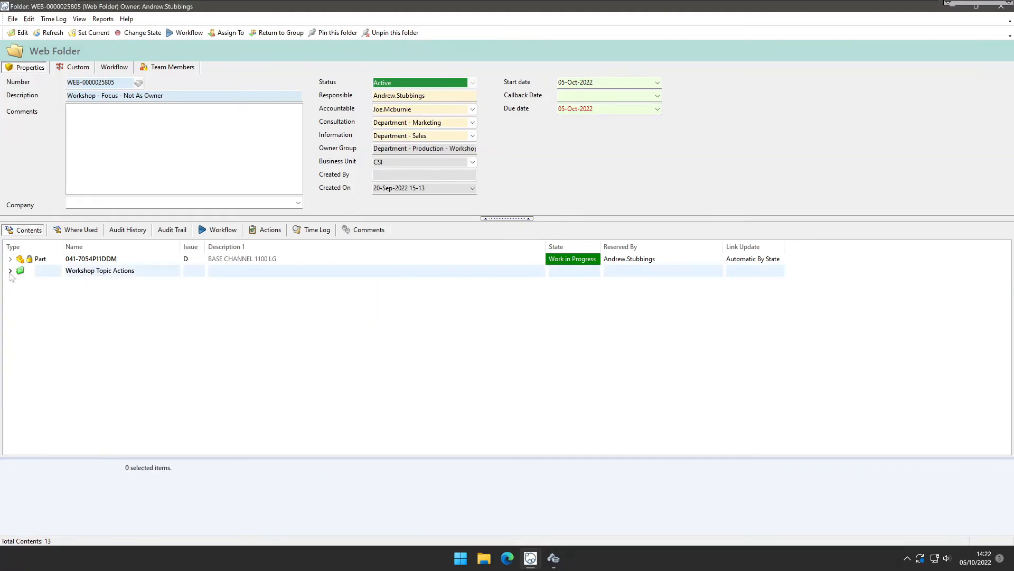
{"action": "left_click", "coordinate": [10, 270]}
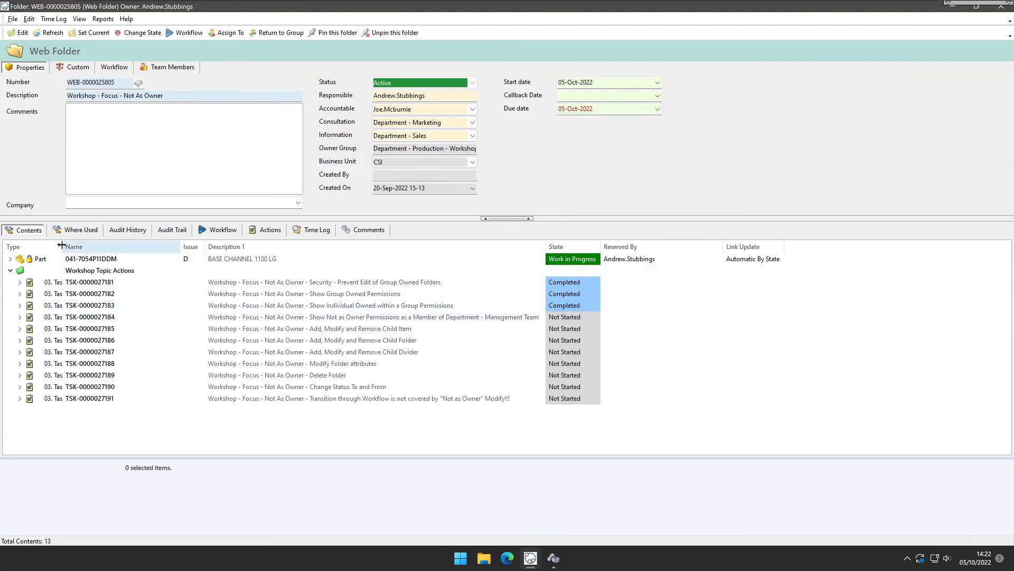
{"action": "left_click_drag", "start_coordinate": [61, 245], "coordinate": [122, 246]}
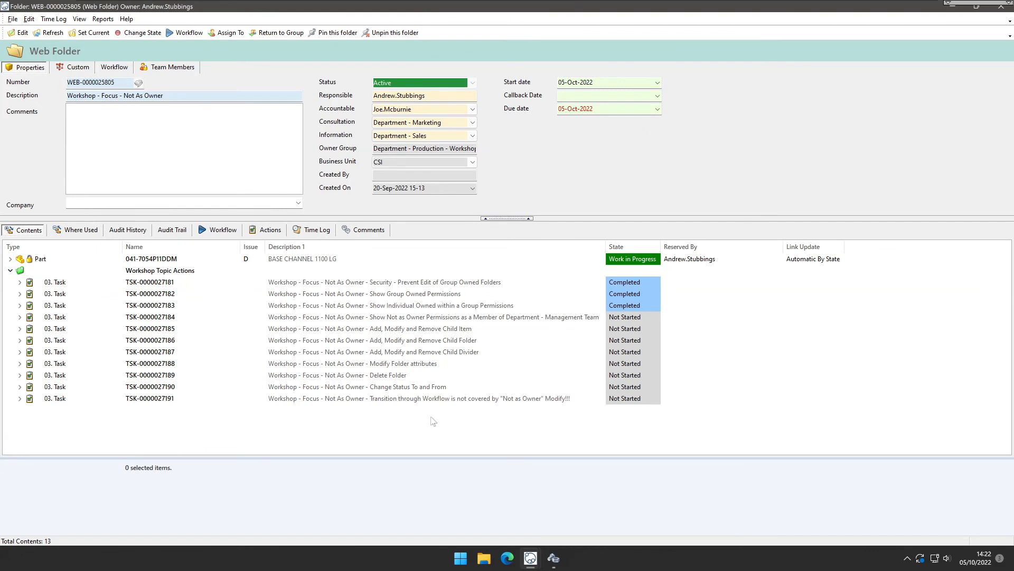
{"action": "left_click", "coordinate": [581, 318]}
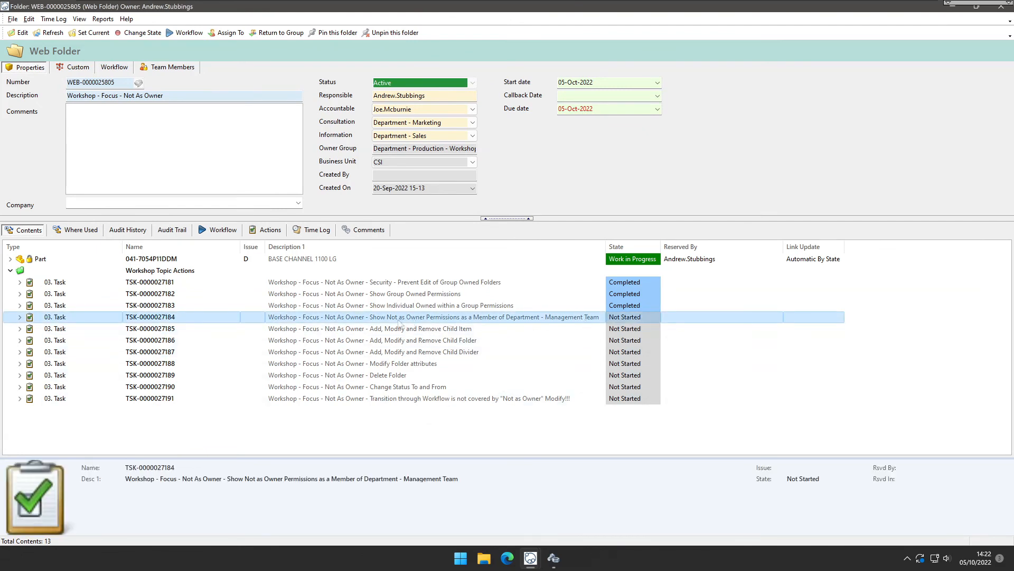
{"action": "left_click", "coordinate": [648, 317]}
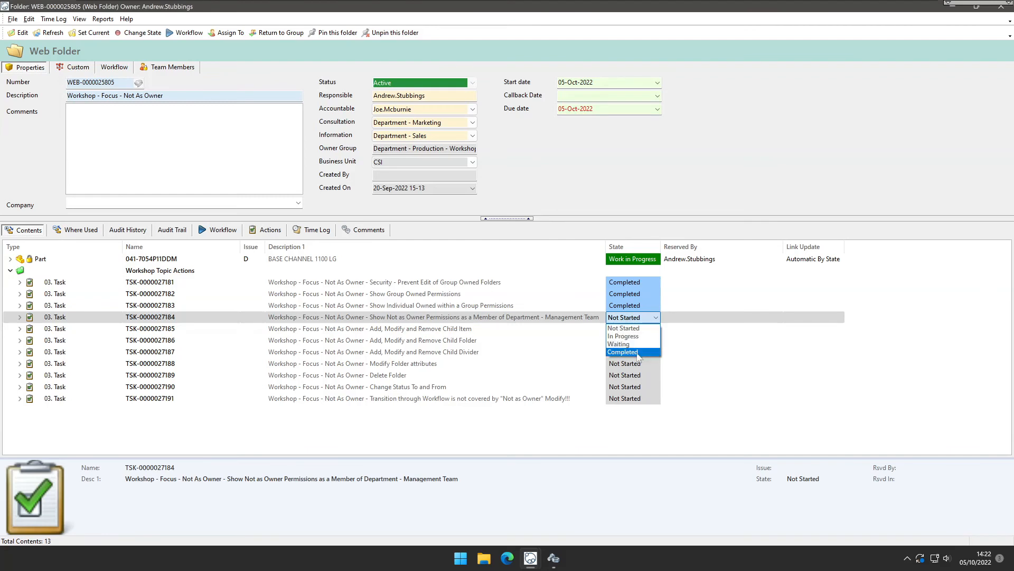
{"action": "left_click", "coordinate": [629, 352]}
{"action": "left_click", "coordinate": [476, 328]}
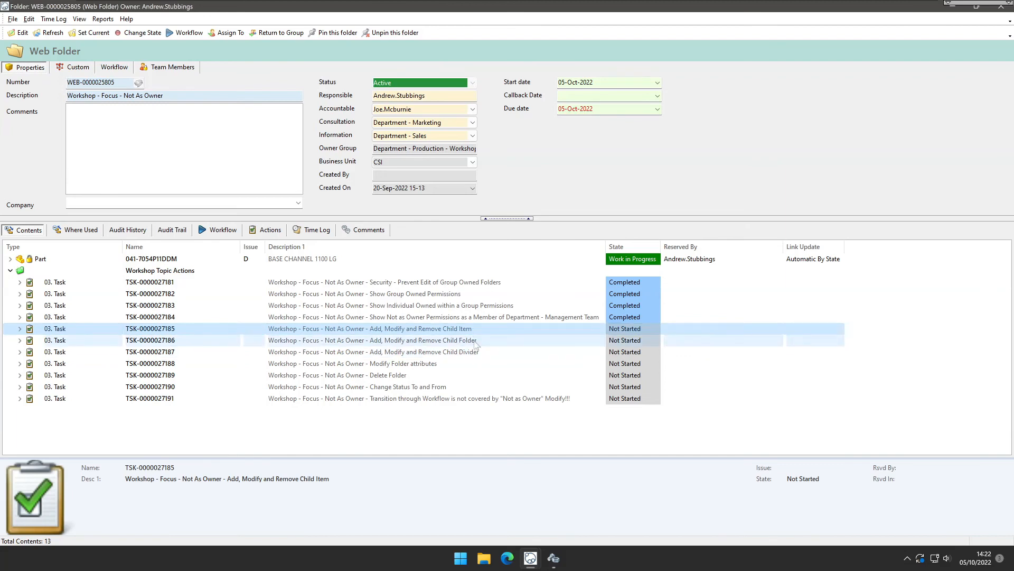
{"action": "left_click", "coordinate": [646, 328]}
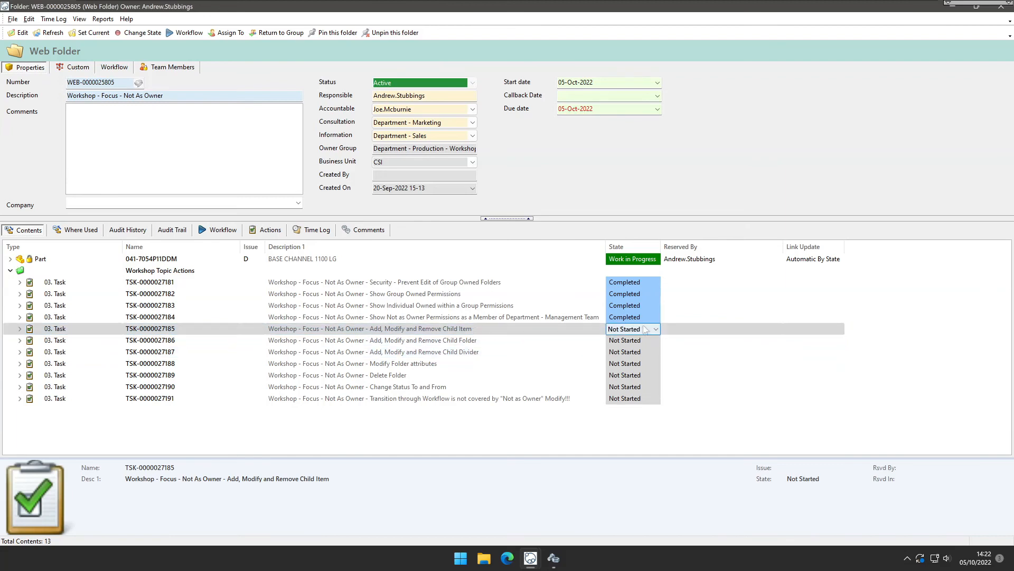
{"action": "left_click", "coordinate": [645, 328]}
{"action": "left_click", "coordinate": [632, 365]}
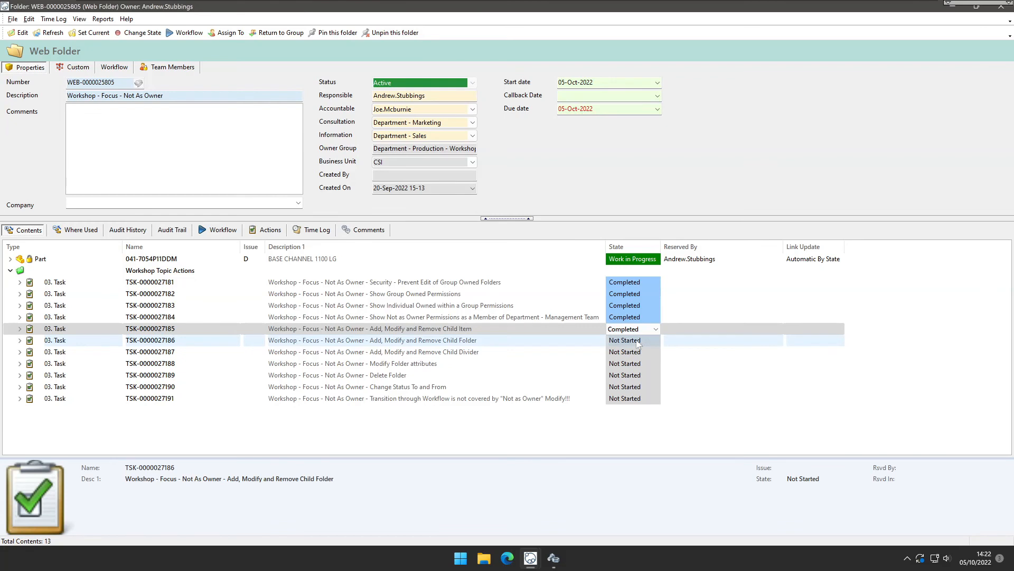
{"action": "left_click", "coordinate": [638, 343]}
{"action": "left_click", "coordinate": [655, 340]}
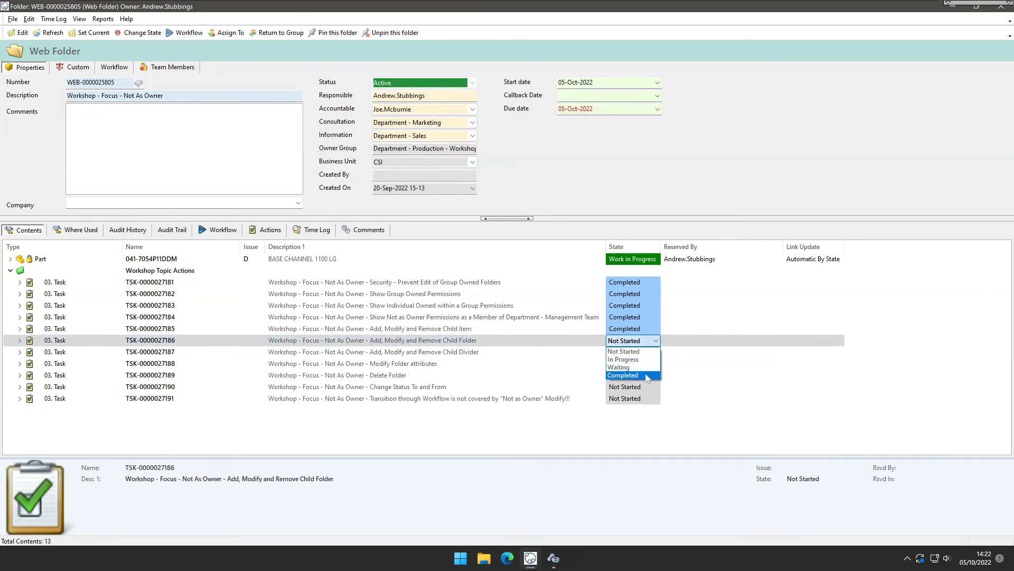
{"action": "left_click", "coordinate": [629, 375]}
{"action": "left_click", "coordinate": [643, 353]}
{"action": "left_click", "coordinate": [648, 353]}
{"action": "left_click", "coordinate": [648, 352]}
{"action": "left_click", "coordinate": [641, 387]}
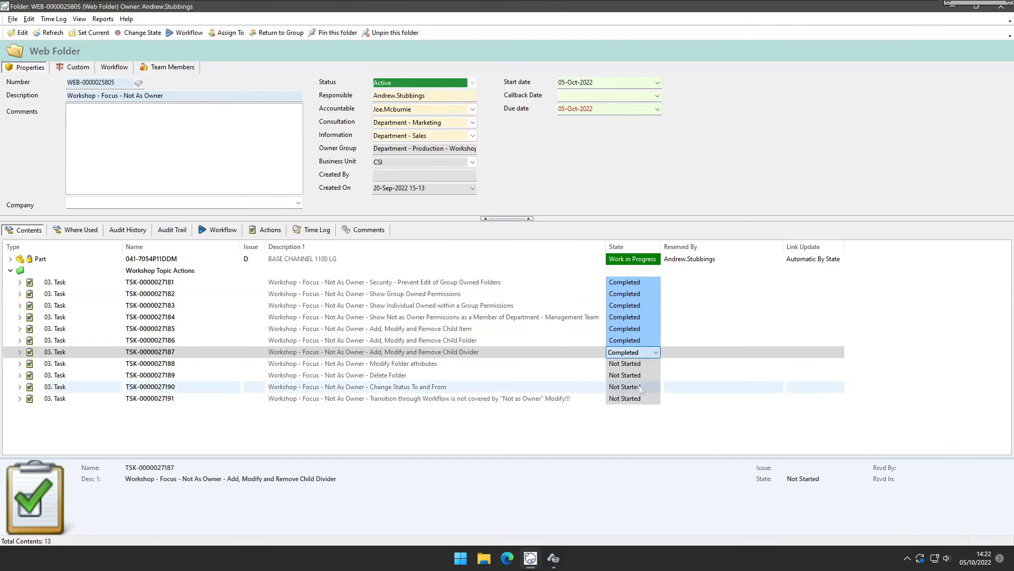
{"action": "left_click", "coordinate": [616, 364]}
{"action": "left_click", "coordinate": [655, 363]}
{"action": "left_click", "coordinate": [655, 363]}
{"action": "left_click", "coordinate": [639, 401]}
{"action": "left_click", "coordinate": [649, 376]}
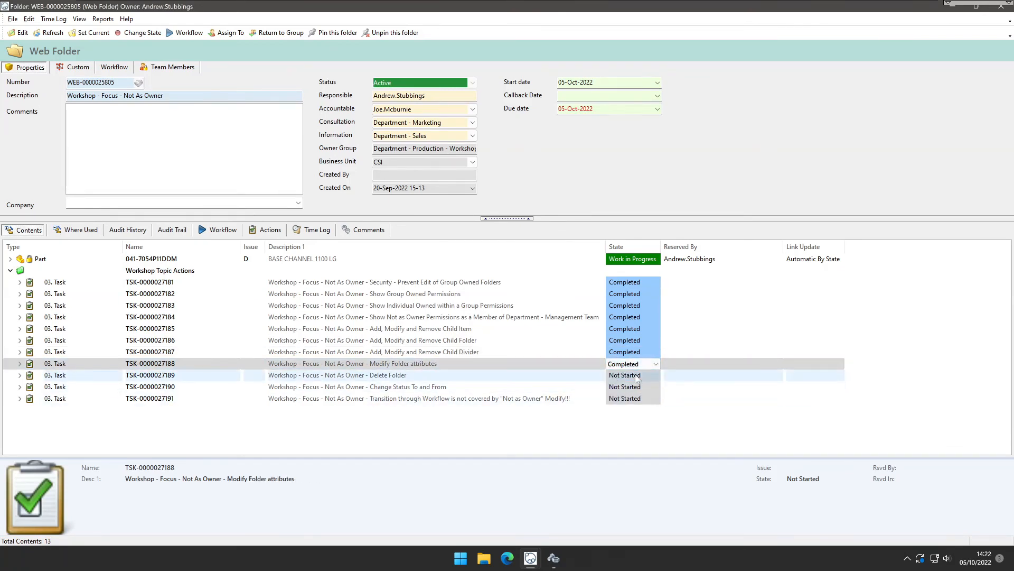
{"action": "left_click", "coordinate": [655, 375]}
{"action": "left_click", "coordinate": [655, 376]}
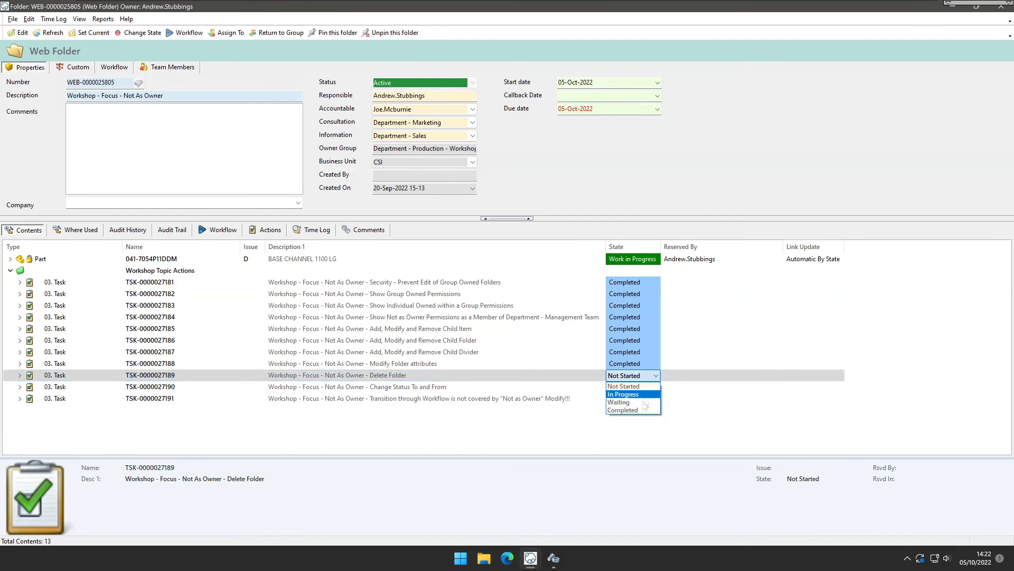
{"action": "left_click", "coordinate": [631, 411]}
{"action": "left_click", "coordinate": [592, 423]}
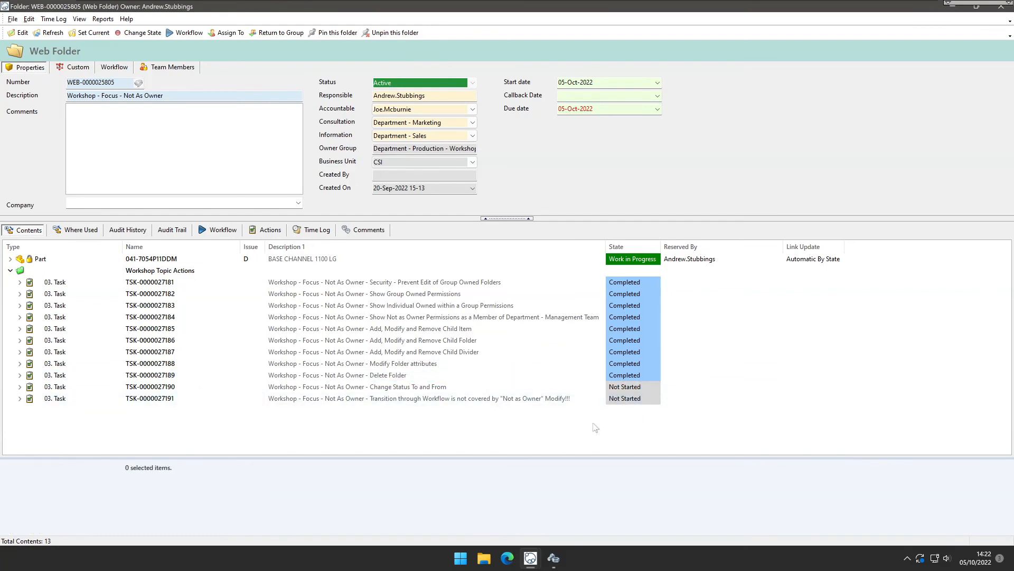
{"action": "left_click", "coordinate": [642, 390]}
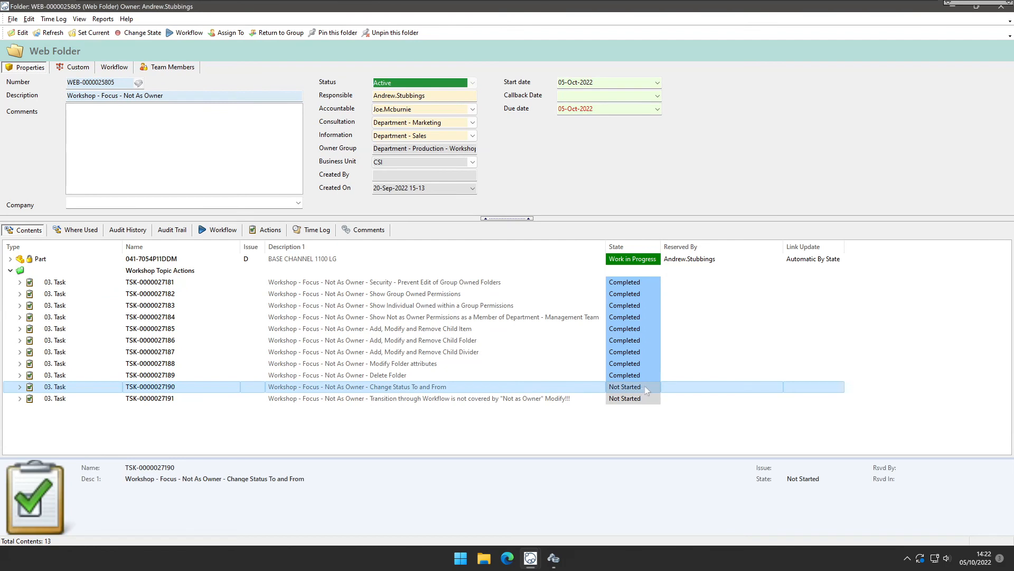
{"action": "left_click", "coordinate": [654, 388]}
{"action": "left_click", "coordinate": [646, 421]}
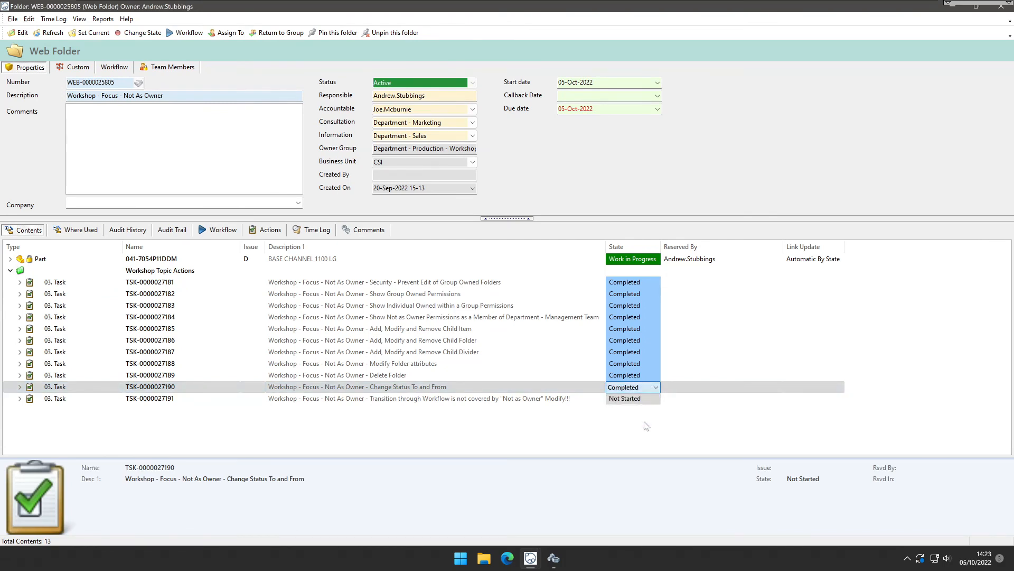
{"action": "left_click", "coordinate": [645, 429]}
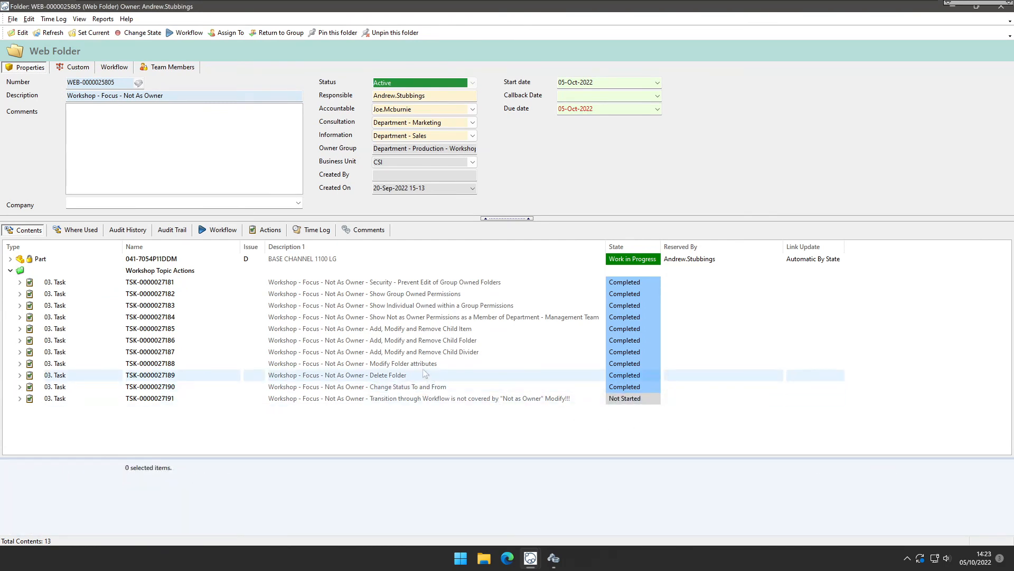
{"action": "left_click", "coordinate": [456, 342]}
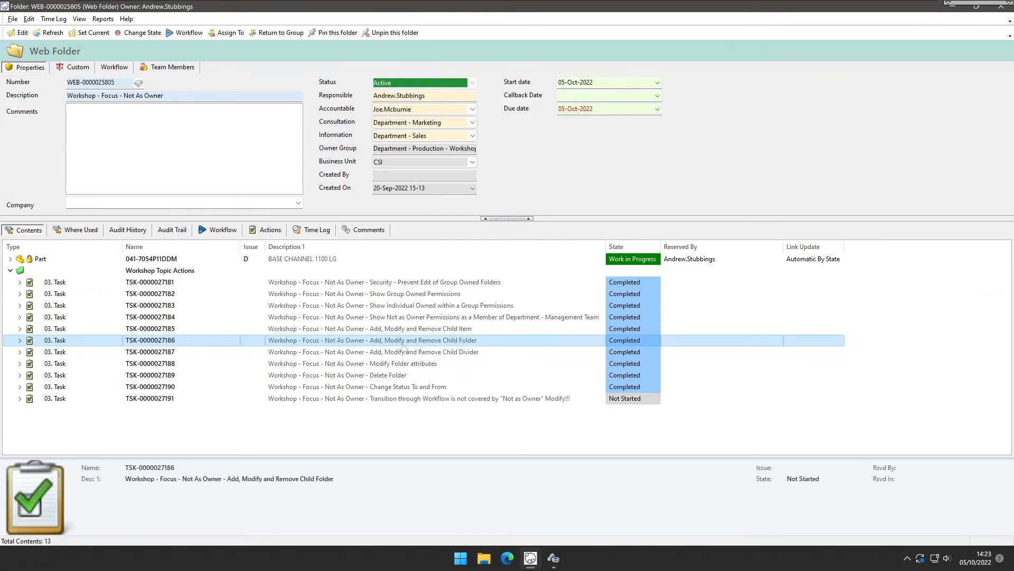
{"action": "left_click", "coordinate": [458, 331]}
{"action": "left_click", "coordinate": [457, 342]}
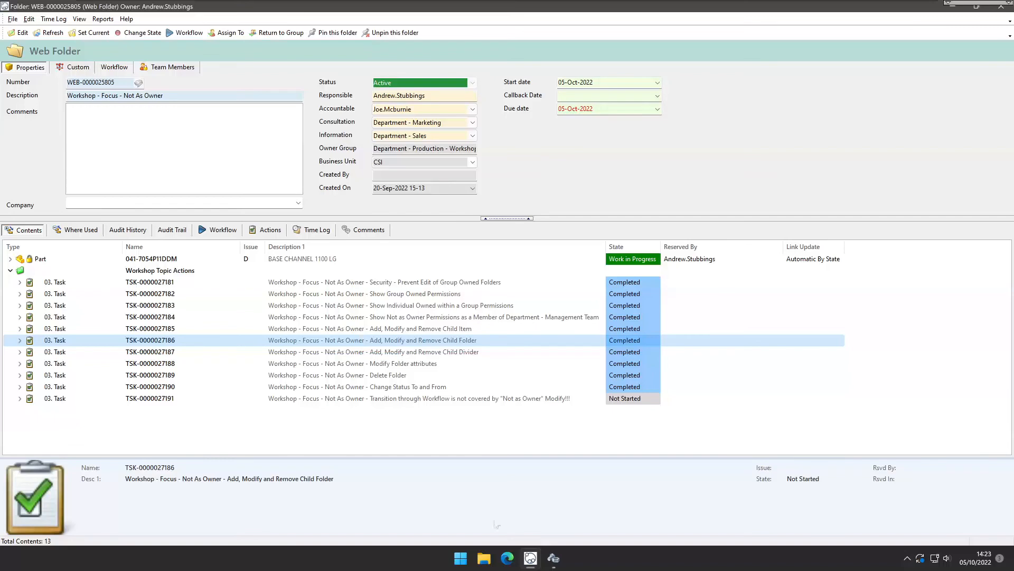
Switch to DDM Administration and review the WEBPORTAL Not As Owner ACLs for Department - Engineering Managers.
{"action": "left_click", "coordinate": [553, 558]}
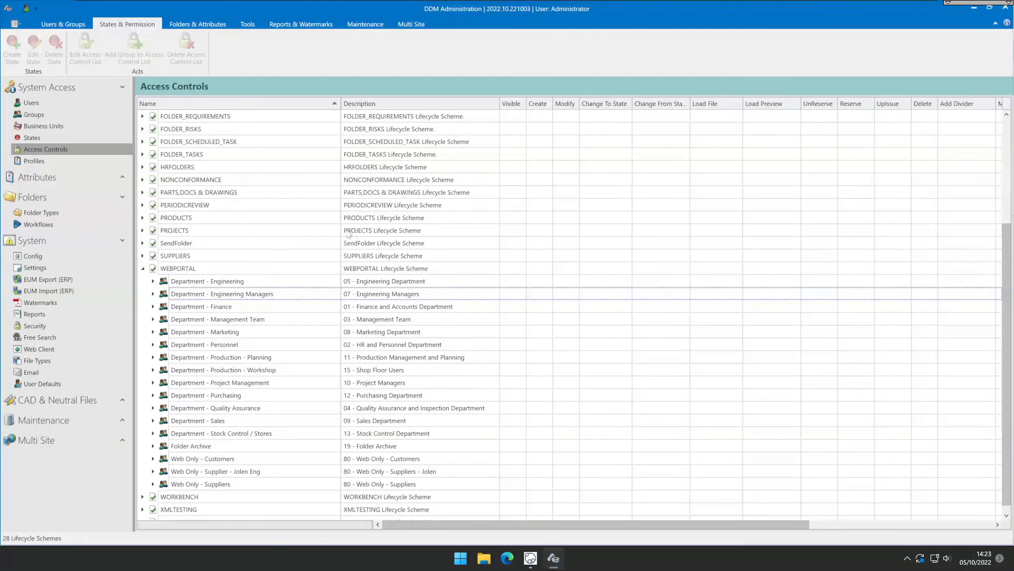
{"action": "double_click", "coordinate": [297, 299]}
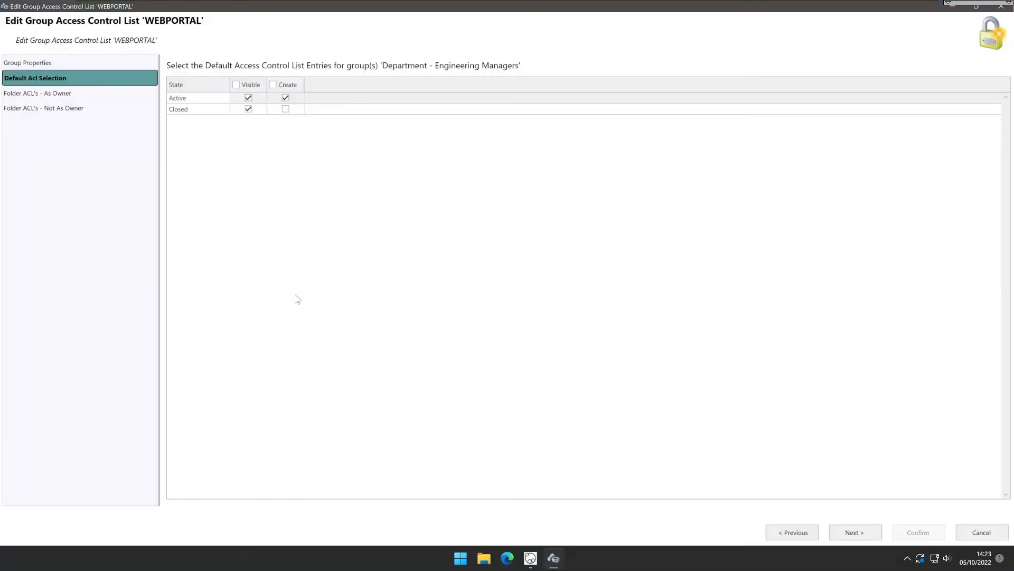
{"action": "left_click", "coordinate": [53, 109]}
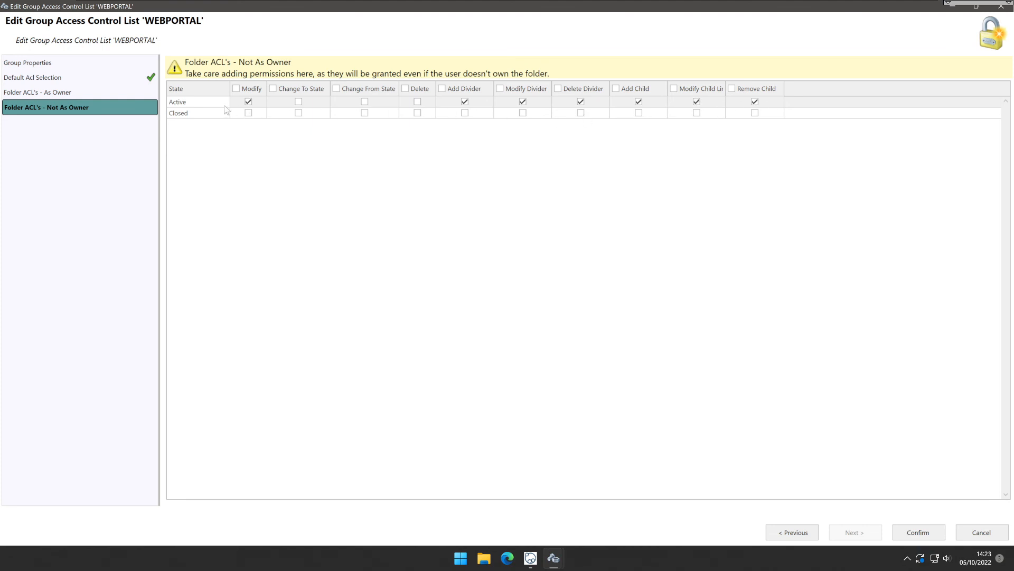
{"action": "left_click", "coordinate": [920, 532]}
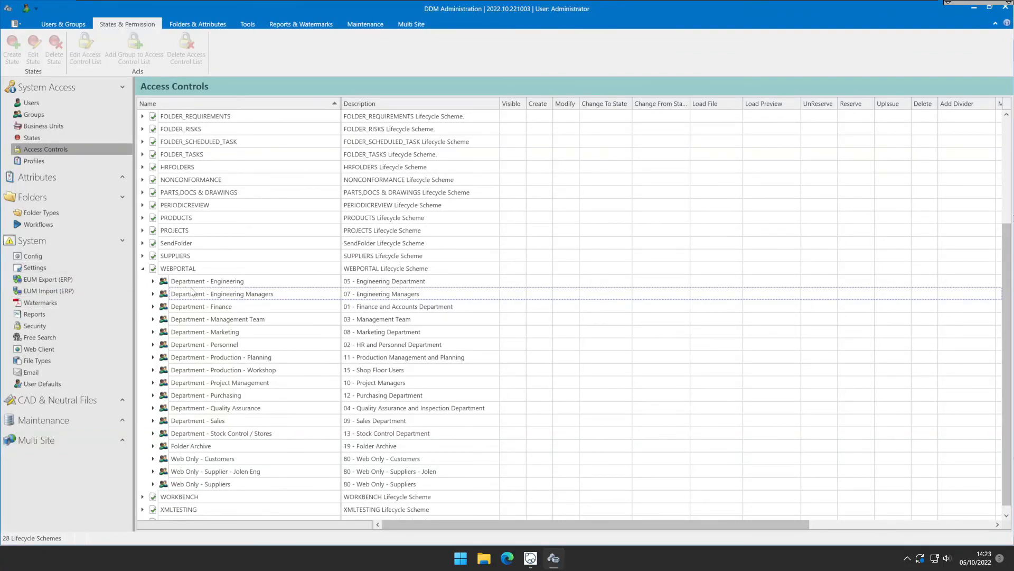
{"action": "mouse_move", "coordinate": [530, 557]}
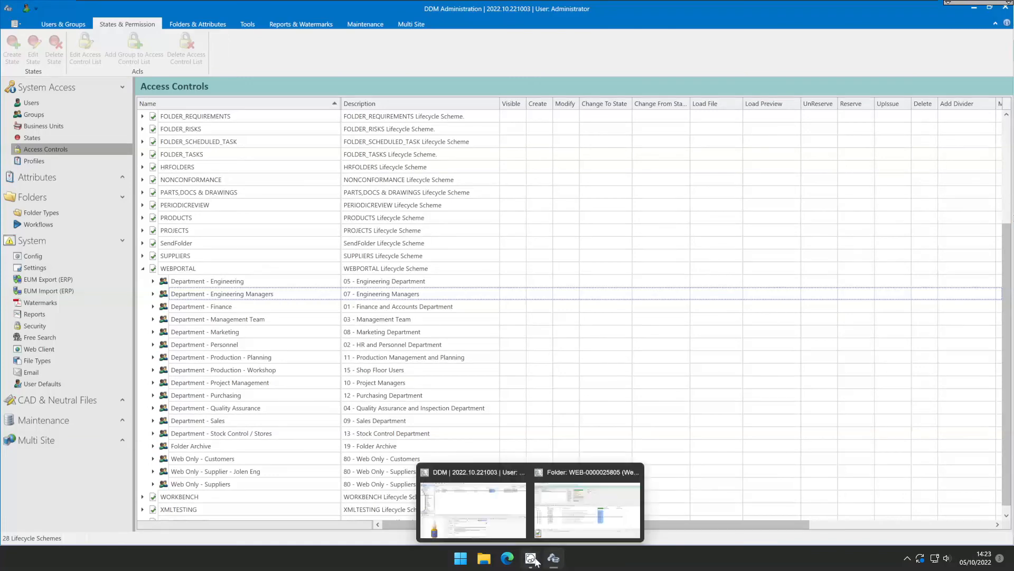
{"action": "left_click", "coordinate": [556, 526]}
{"action": "left_click", "coordinate": [428, 331]}
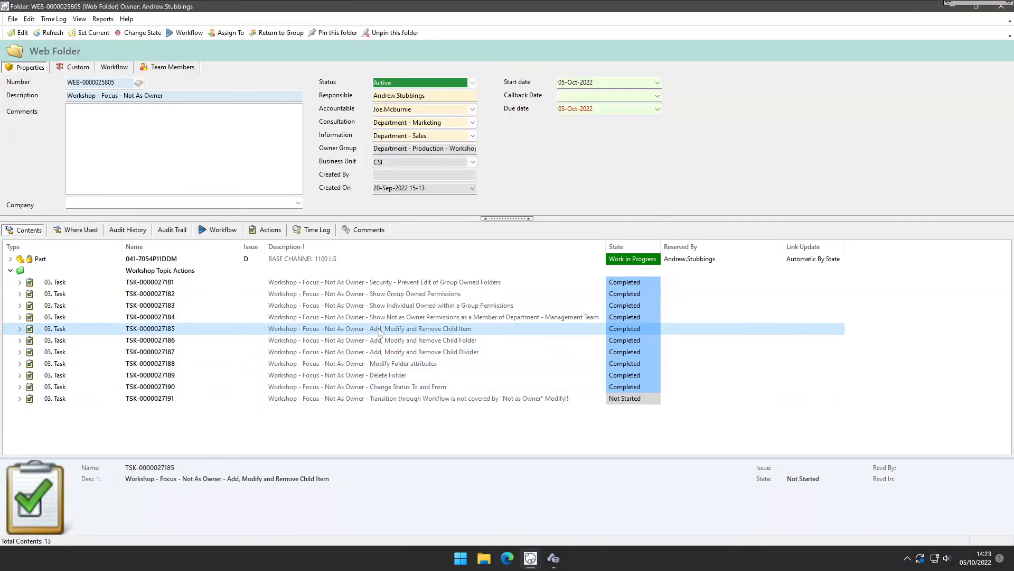
{"action": "left_click", "coordinate": [459, 351]}
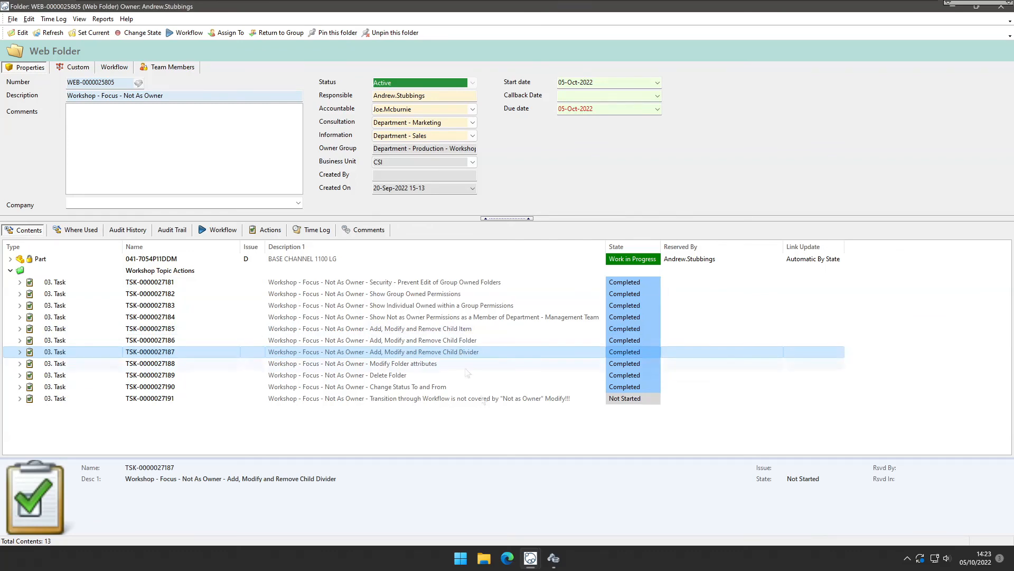
Open the Web Folder type's allowed content types, untick and re-tick 01. Milestones and 02. Requirements, and confirm.
{"action": "left_click", "coordinate": [554, 558]}
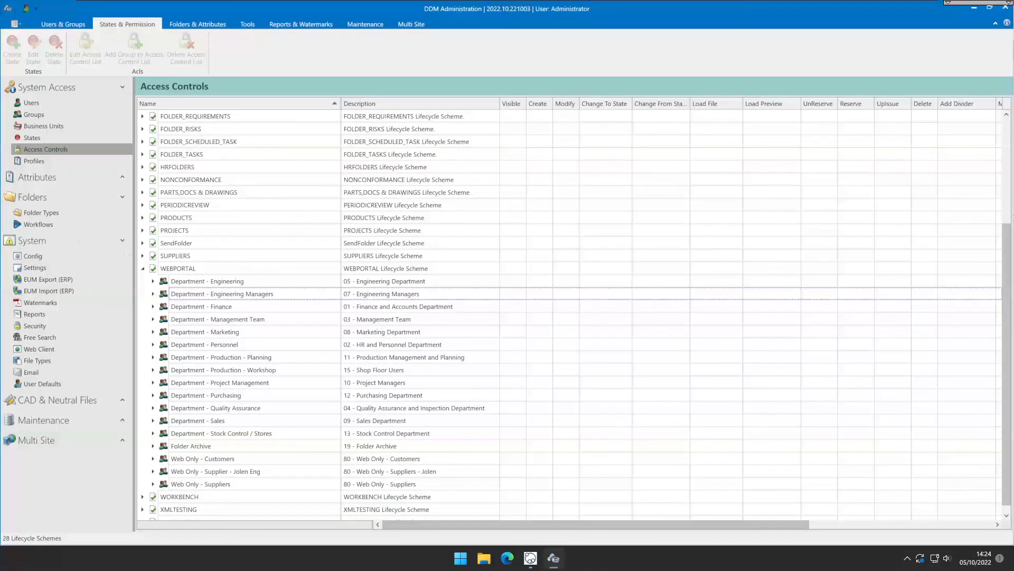
{"action": "left_click", "coordinate": [41, 213]}
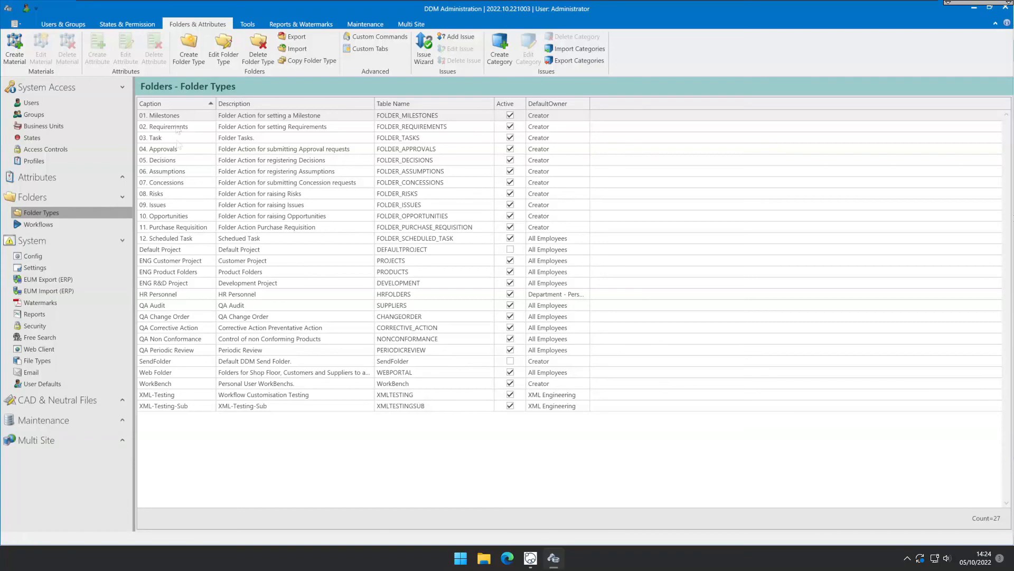
{"action": "double_click", "coordinate": [190, 373]}
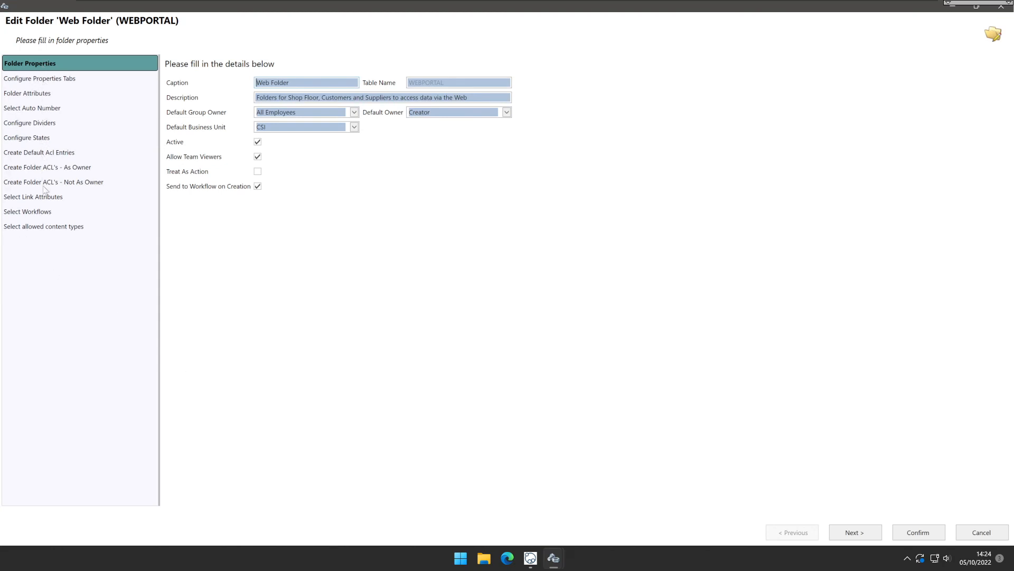
{"action": "left_click", "coordinate": [47, 226]}
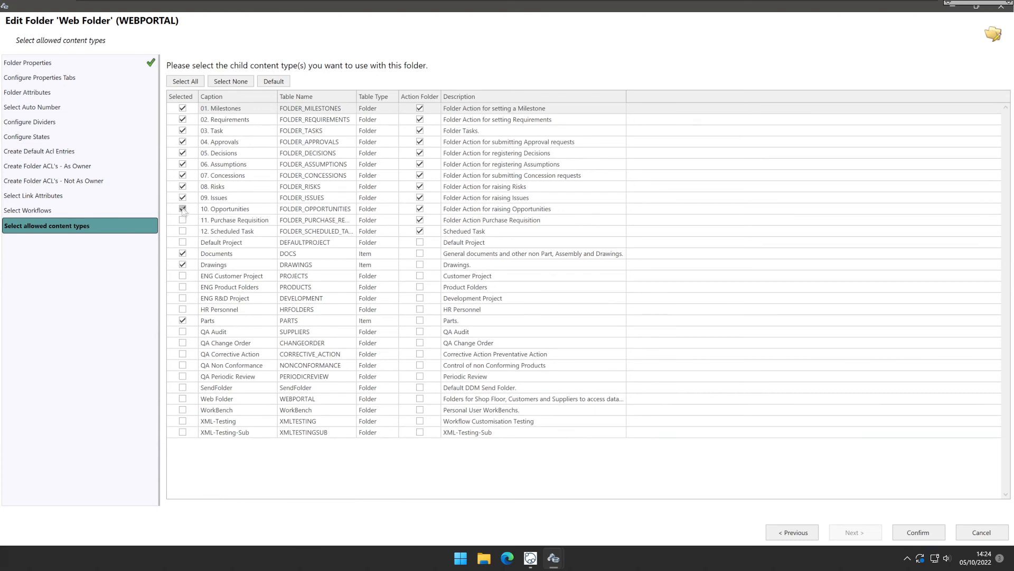
{"action": "left_click", "coordinate": [182, 108]}
{"action": "left_click", "coordinate": [183, 120]}
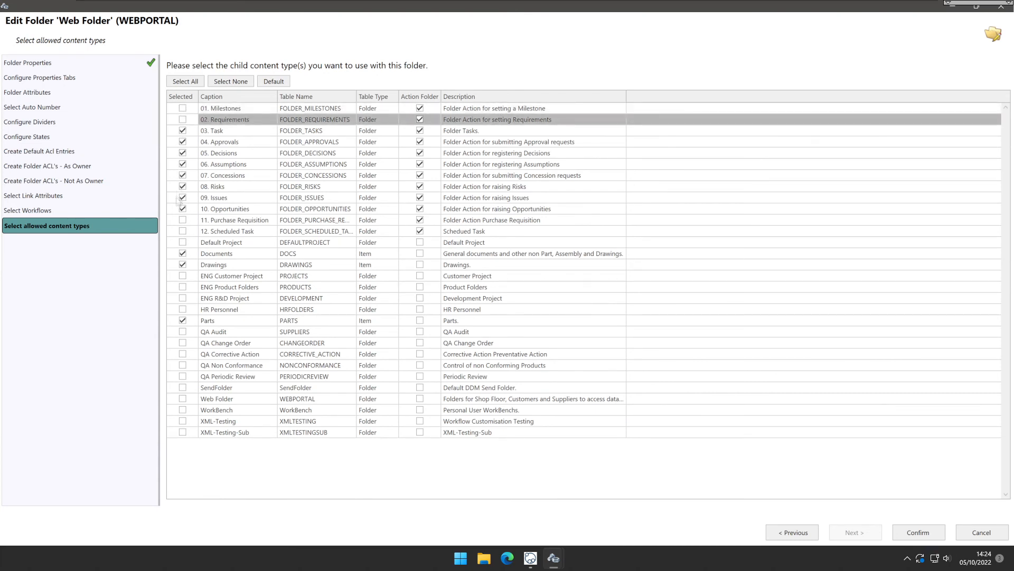
{"action": "left_click", "coordinate": [182, 109]}
{"action": "left_click", "coordinate": [183, 120]}
{"action": "left_click", "coordinate": [916, 535]}
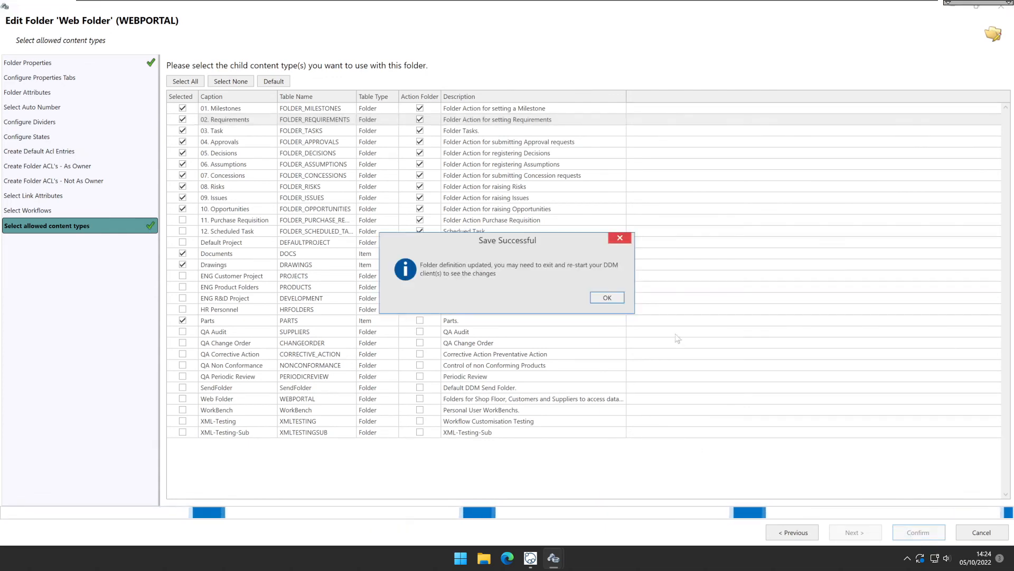
{"action": "left_click", "coordinate": [611, 298]}
{"action": "mouse_move", "coordinate": [554, 560]}
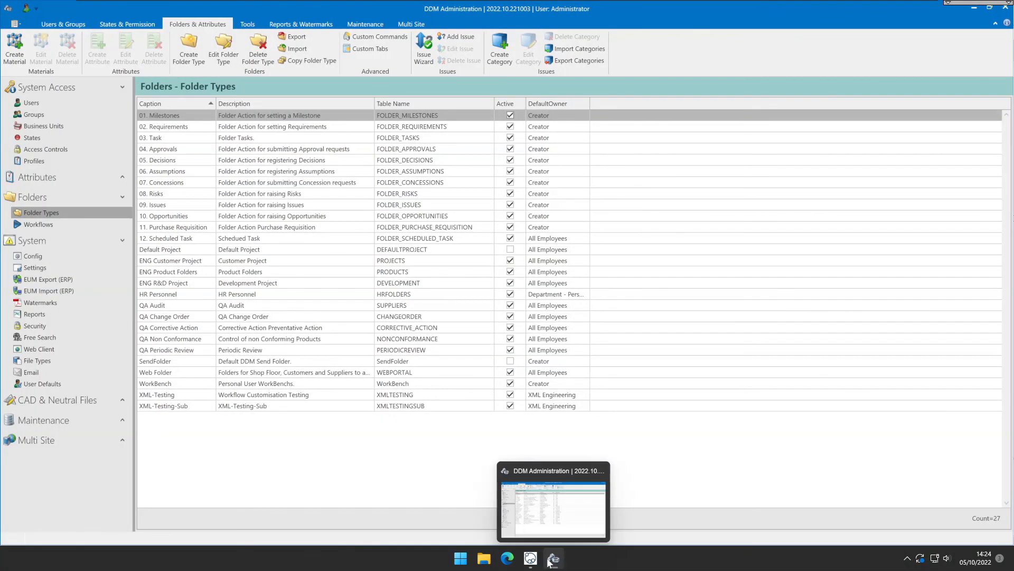
{"action": "left_click", "coordinate": [557, 522]}
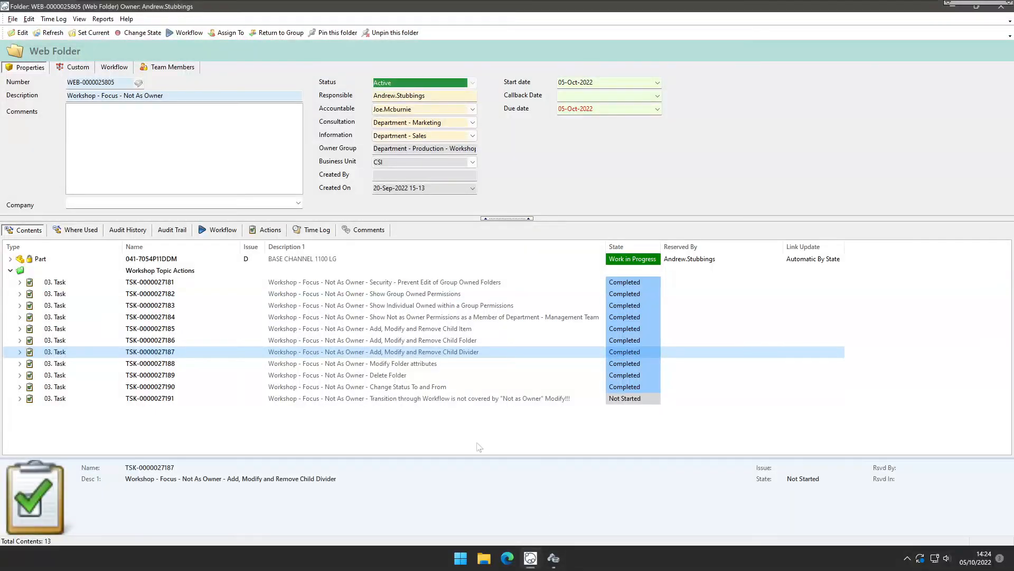
{"action": "left_click", "coordinate": [475, 403]}
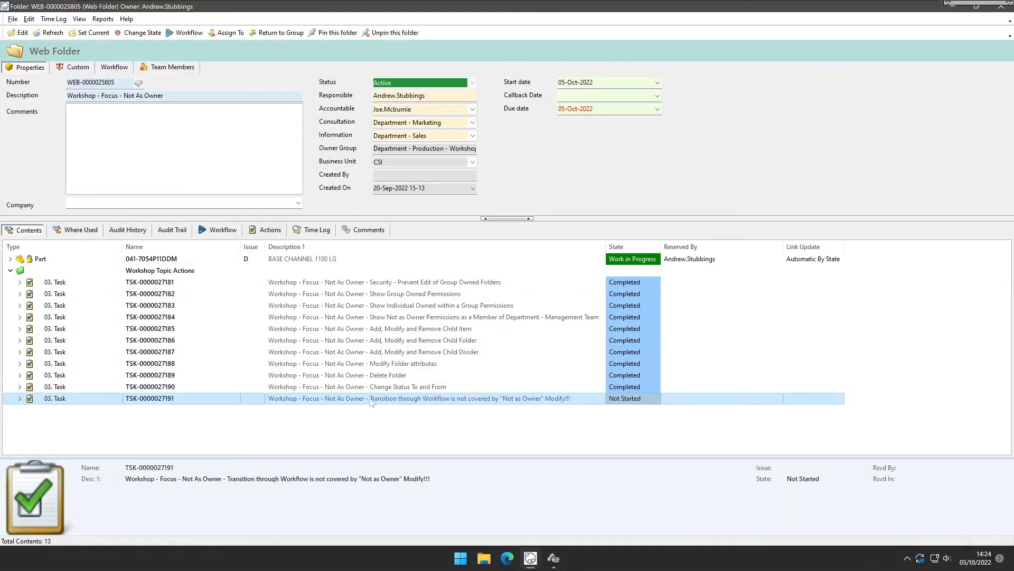